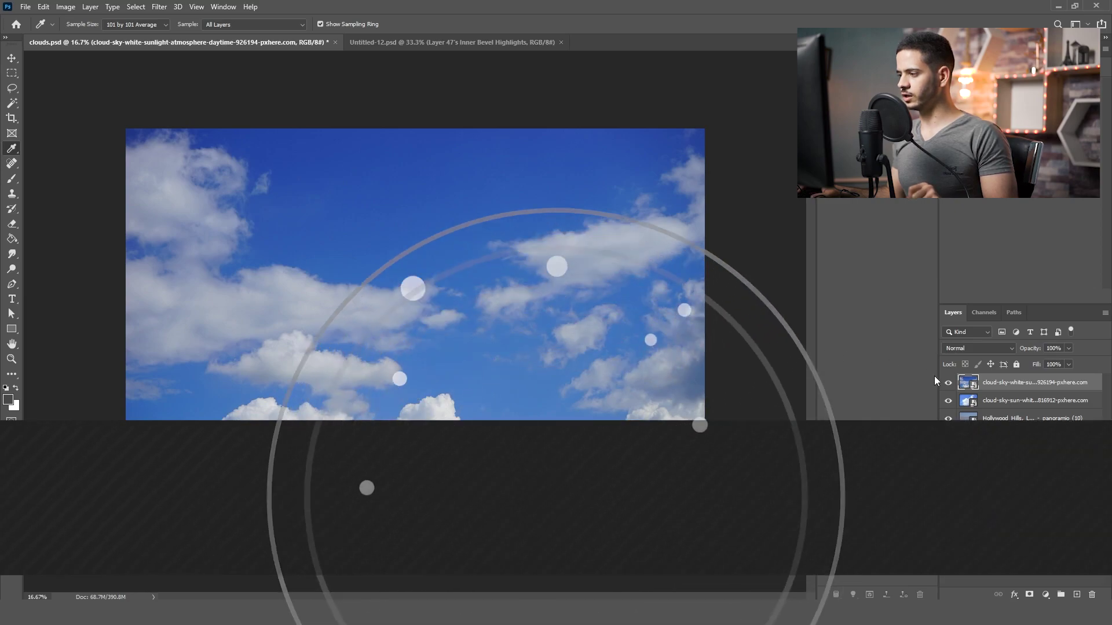
- Toggle the visibility of the upper cloud layers in clouds.psd to preview the sky photos beneath them
mouse_move(947, 404)
left_mouse_down()
mouse_move(948, 463)
mouse_move(948, 382)
left_mouse_up()
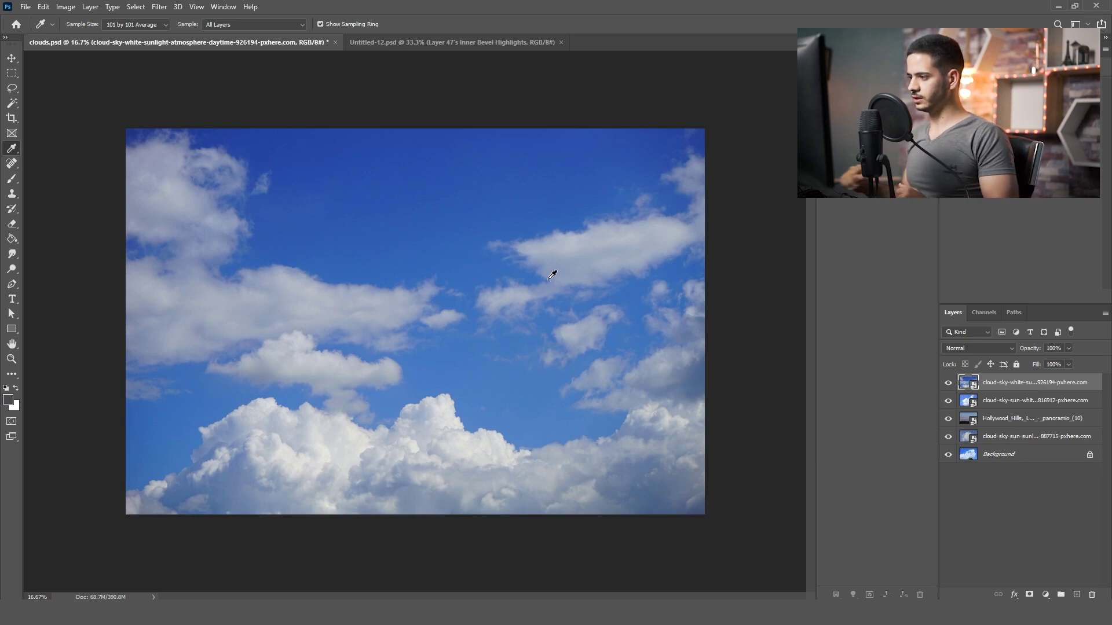
left_click_drag(950, 384, 948, 401)
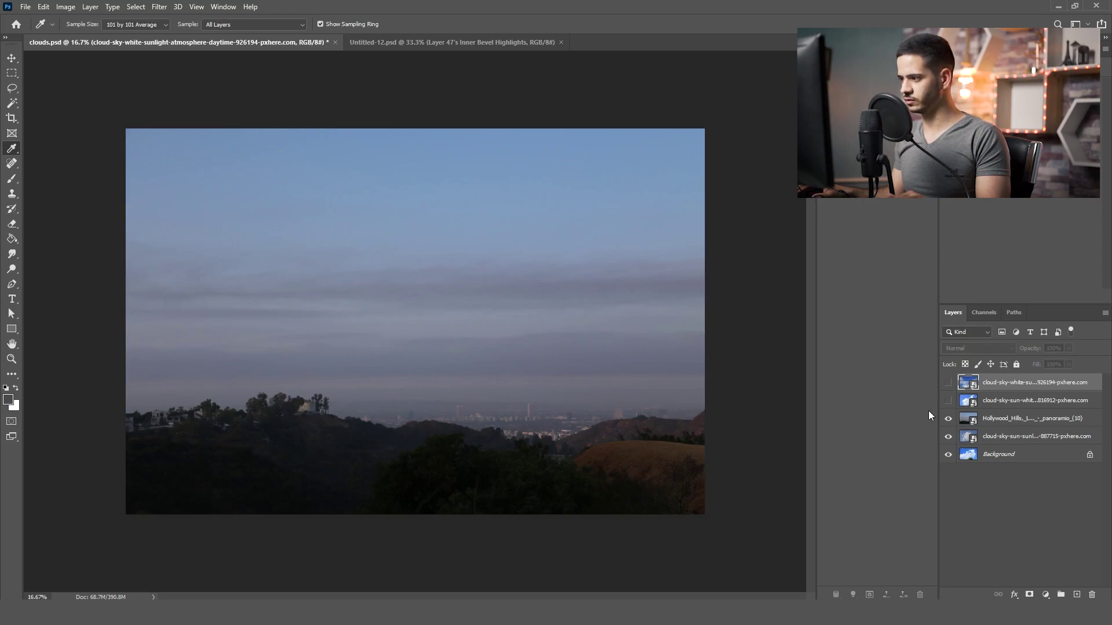
left_click(948, 400)
left_click(948, 382)
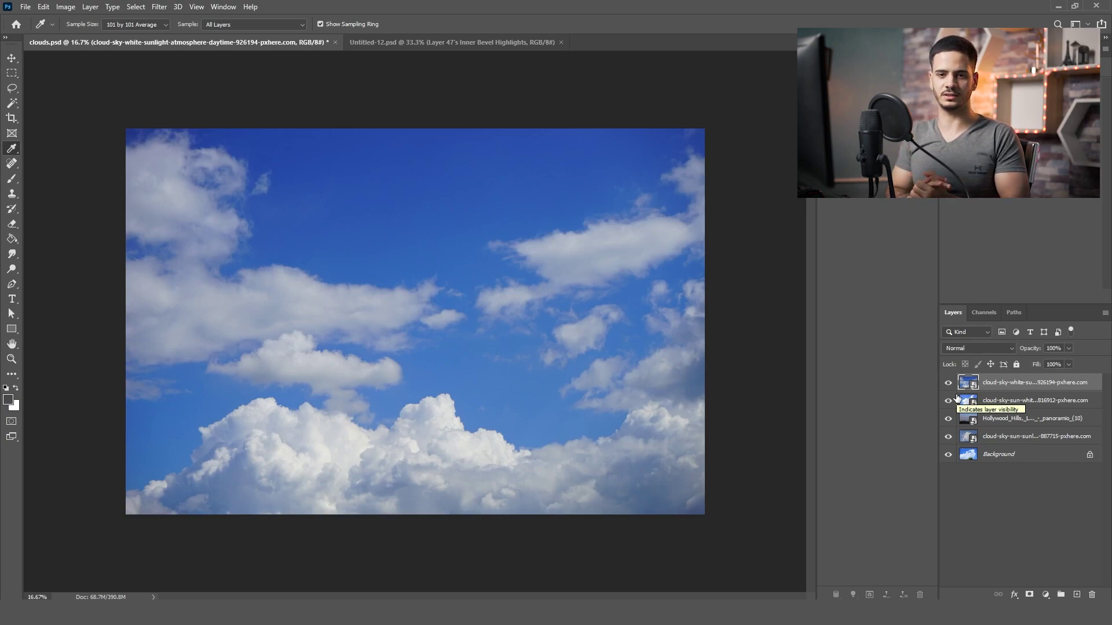
- Select the clouds with the Magic Wand tool at tolerance 30, adding the separate upper-right cloud to the selection
left_click(13, 105)
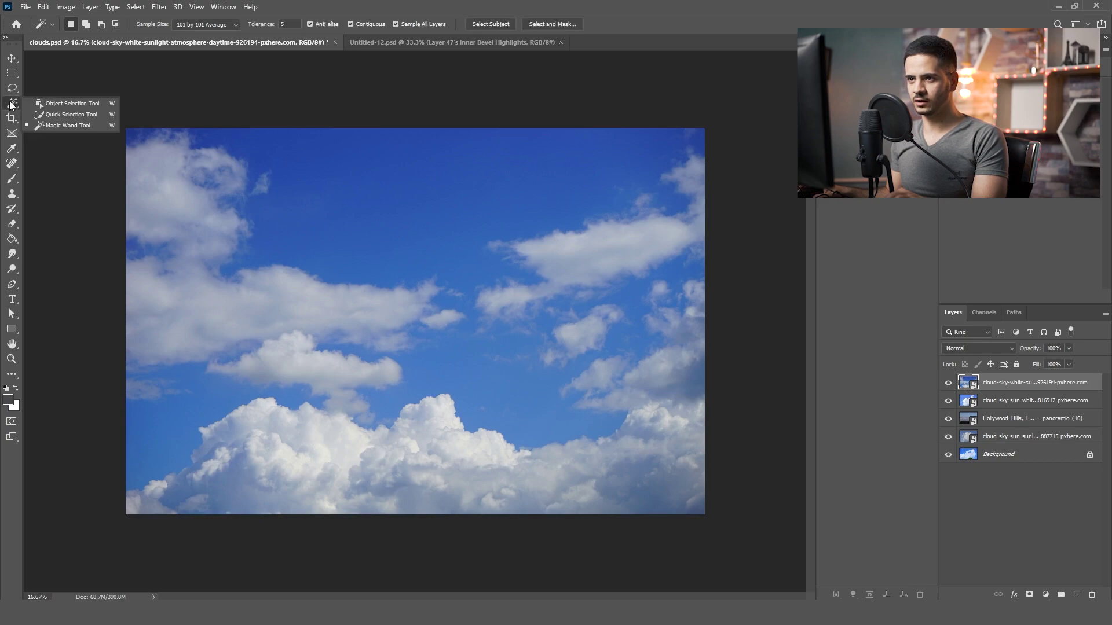
left_click(60, 126)
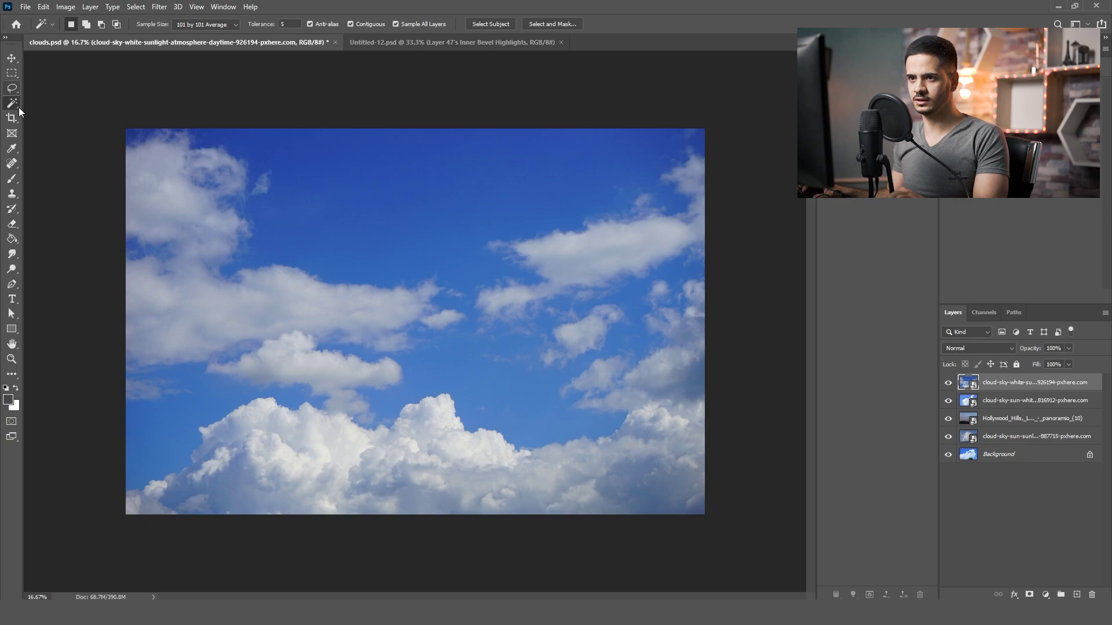
left_click(191, 24)
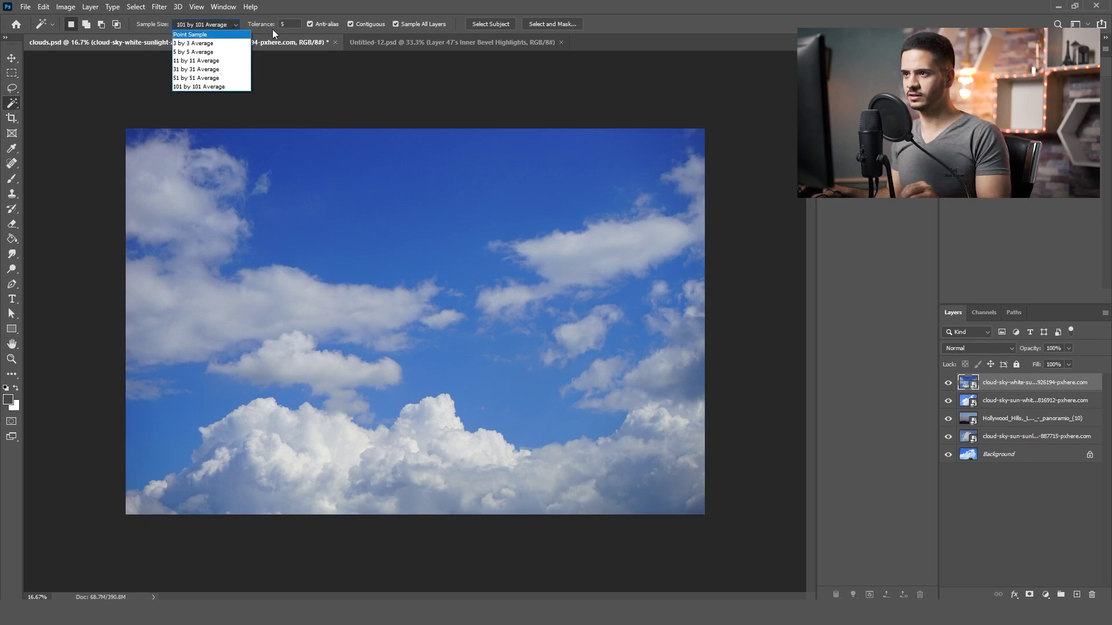
left_click(290, 22)
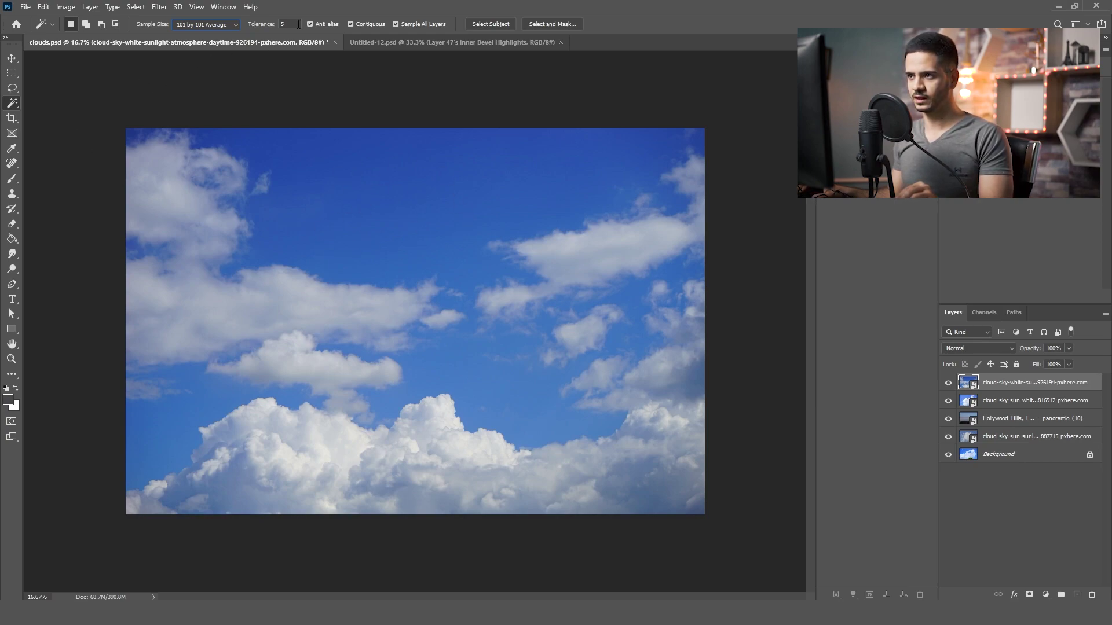
type("30")
left_click(13, 103)
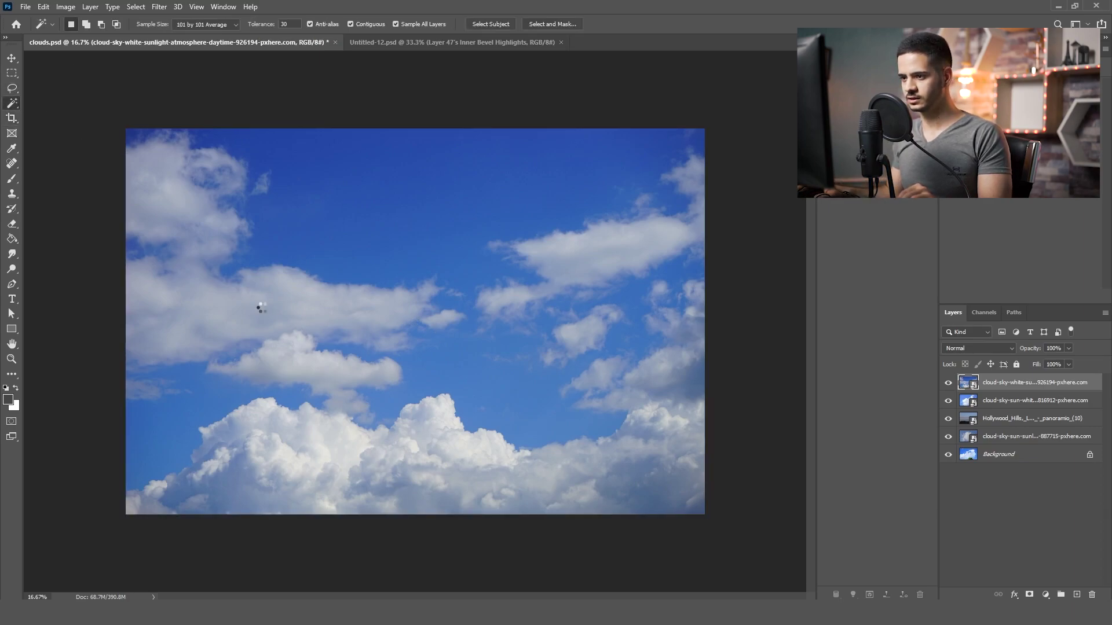
key("shift")
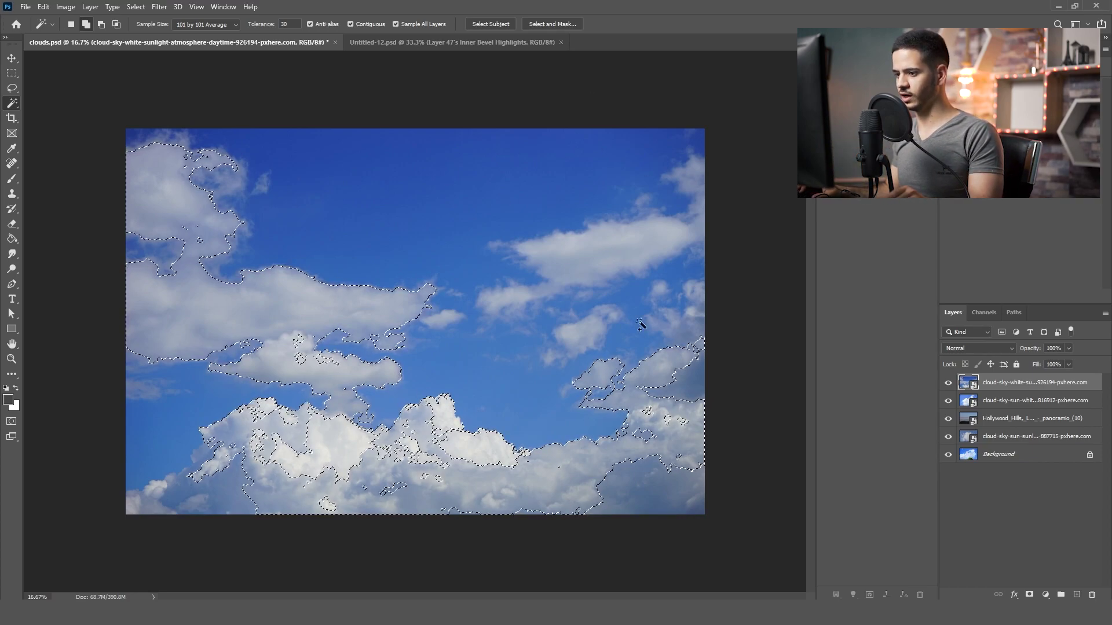
left_click(603, 250, "shift")
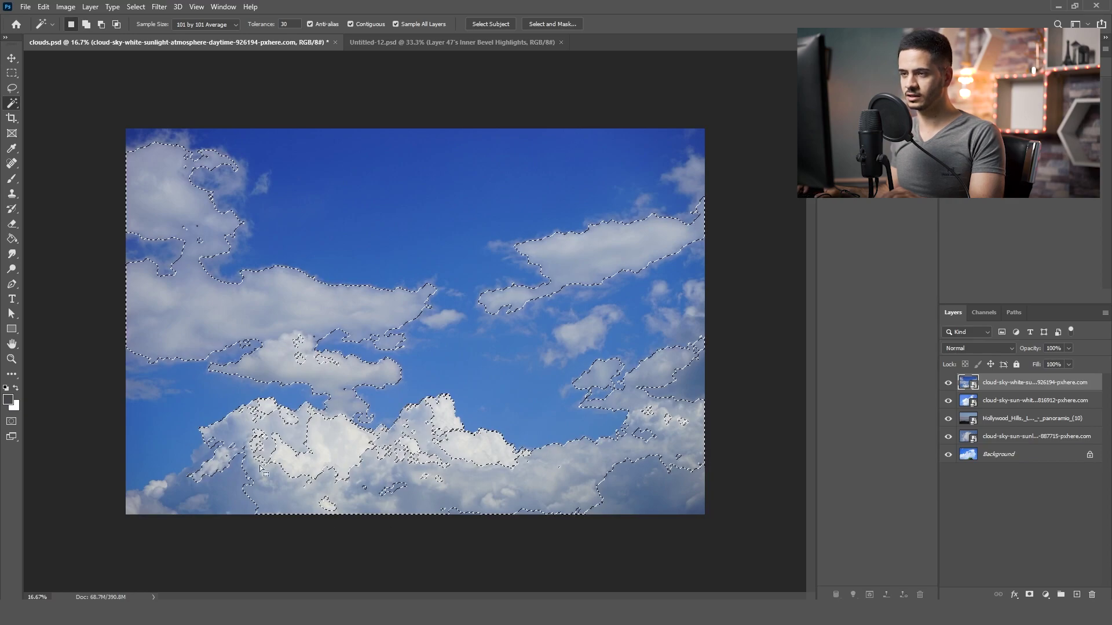
- Replace the cloud selection with a new Magic Wand selection at tolerance 50
left_click(294, 24)
type("50")
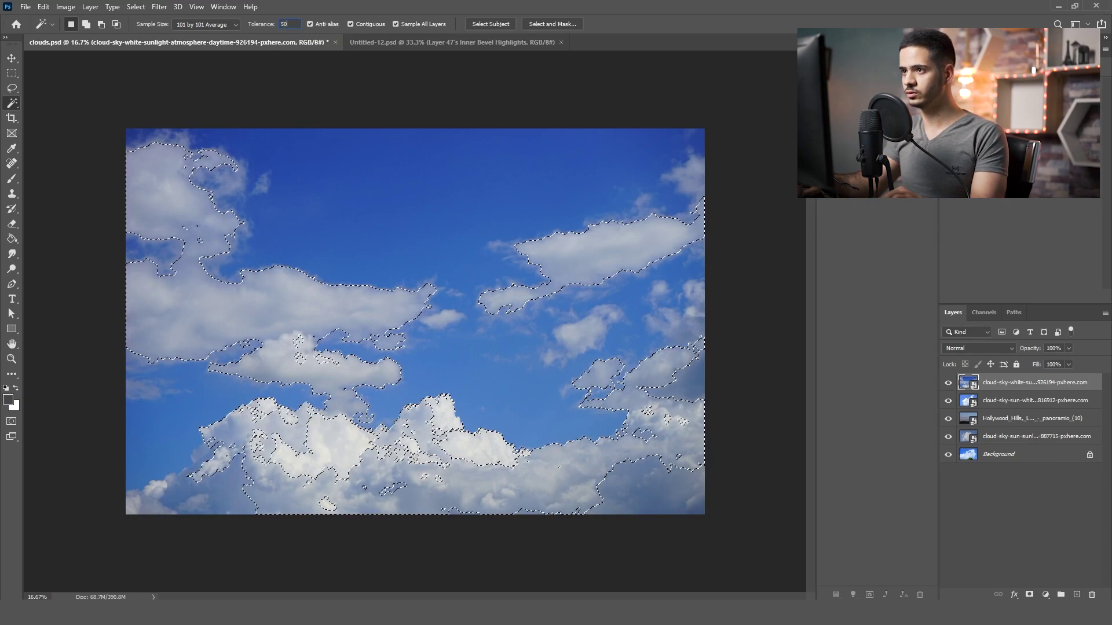
key("ctrl+d")
left_click(304, 462)
- Reselect the clouds with the Magic Wand at tolerance 70 and add the separate clouds on the right side of the sky
left_click(298, 25)
type("70")
key("Return")
key("ctrl+d")
left_click(274, 470)
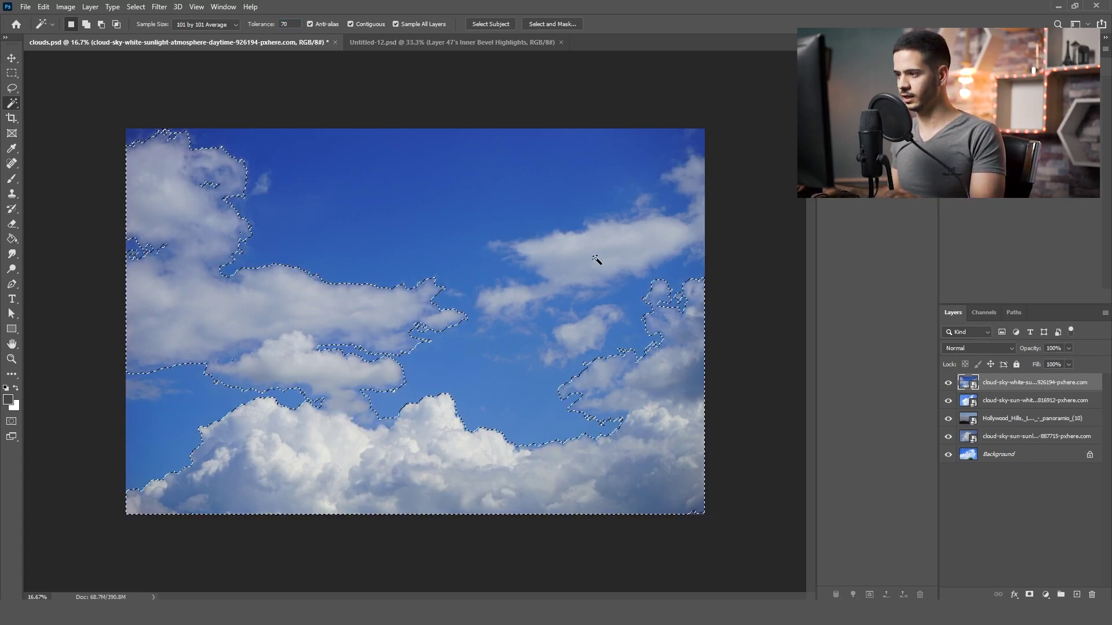
left_click(603, 301, "shift")
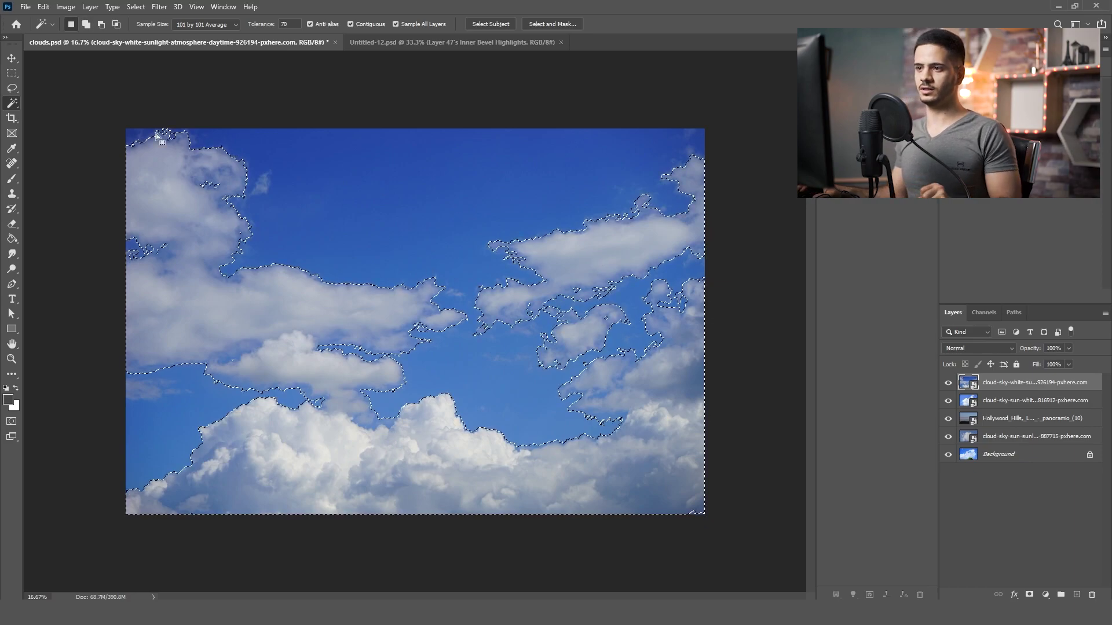
- Refine the cloud selection in Select and Mask with a 250 px edge radius and about 13% contrast
left_click(11, 89)
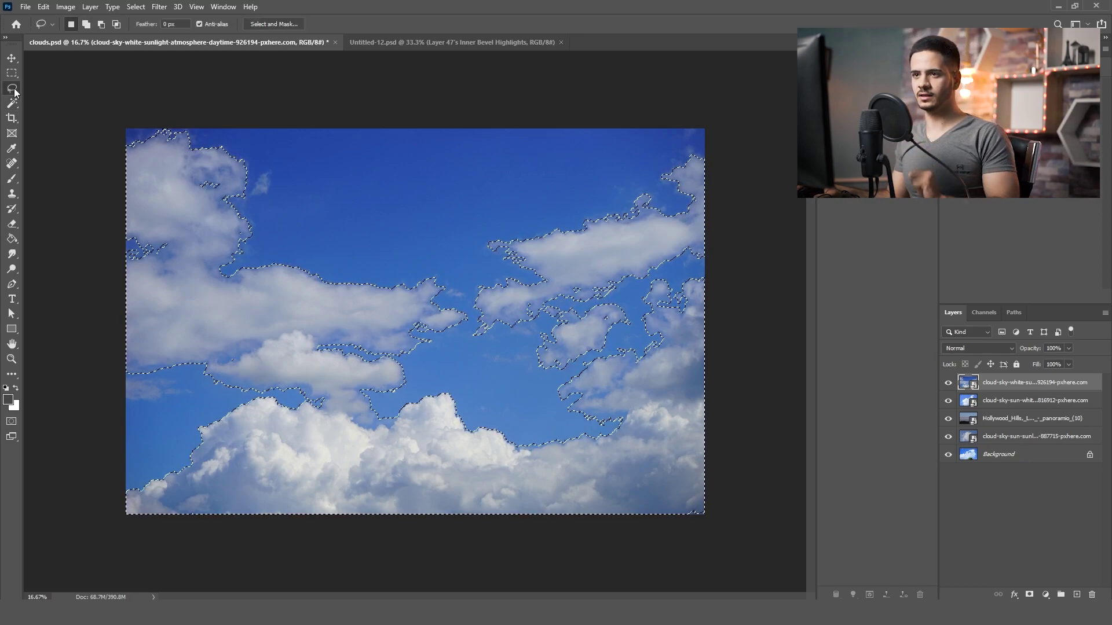
right_click(10, 91)
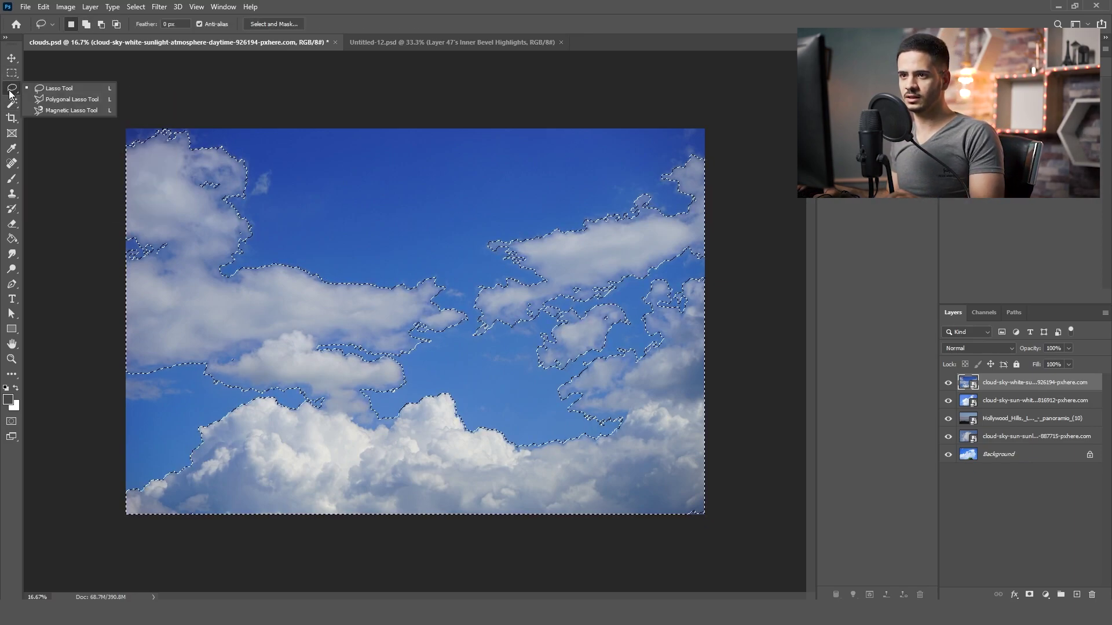
left_click(58, 87)
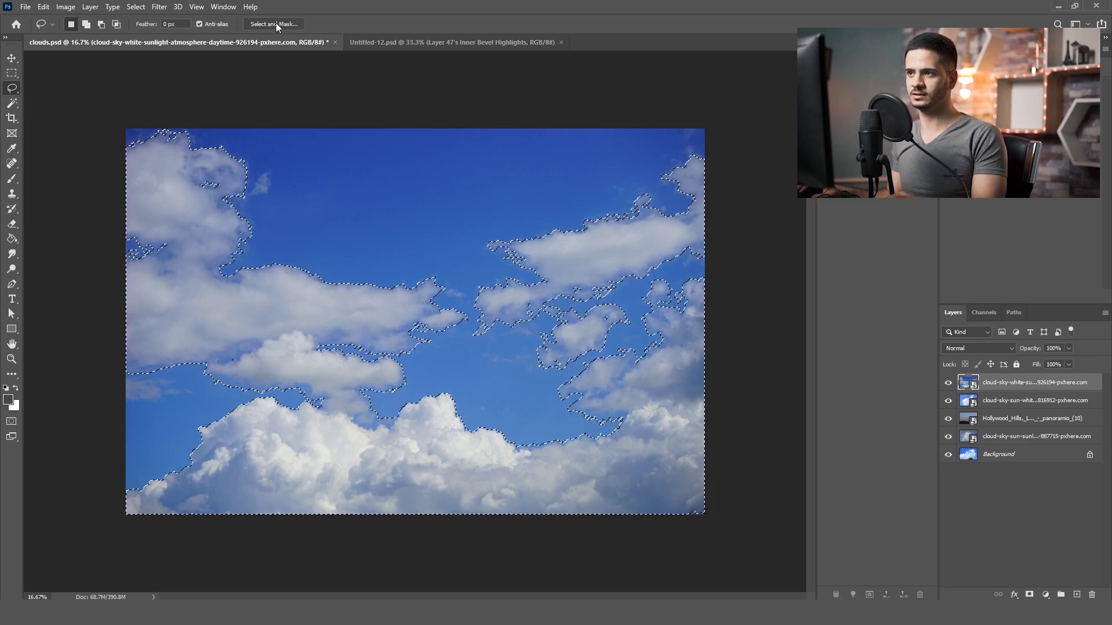
left_click(277, 23)
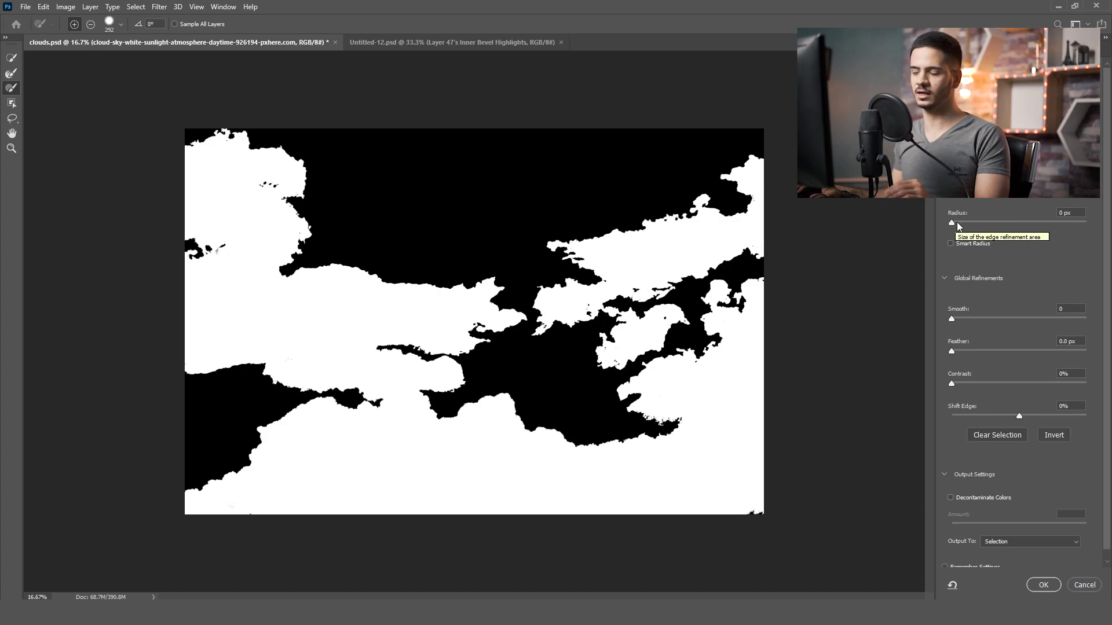
left_click_drag(956, 223, 1087, 222)
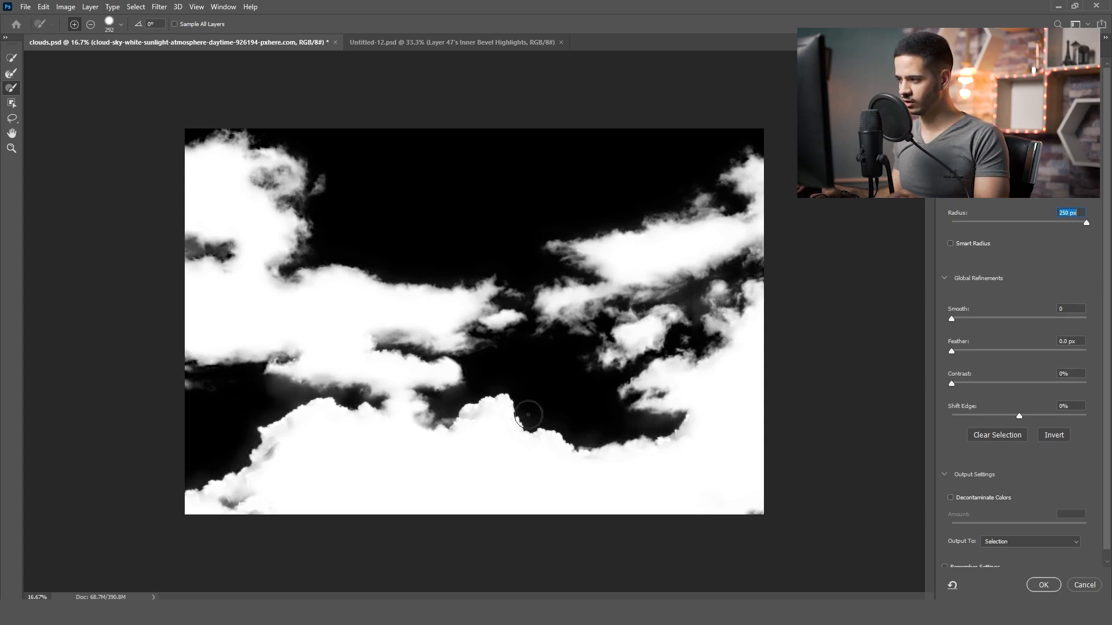
left_click_drag(960, 385, 972, 384)
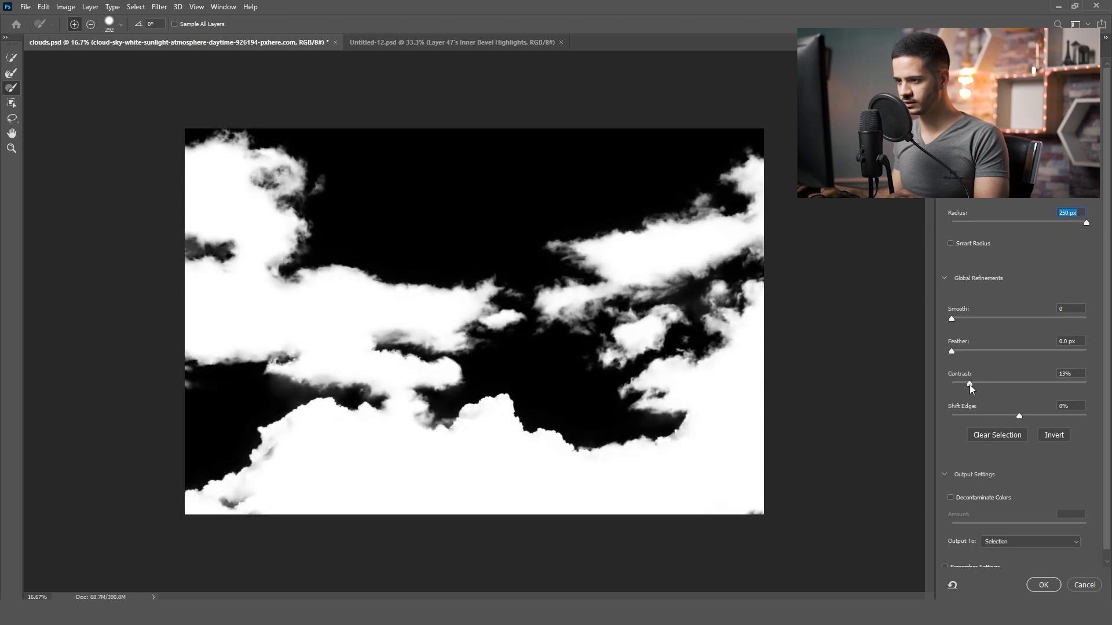
left_click(1042, 583)
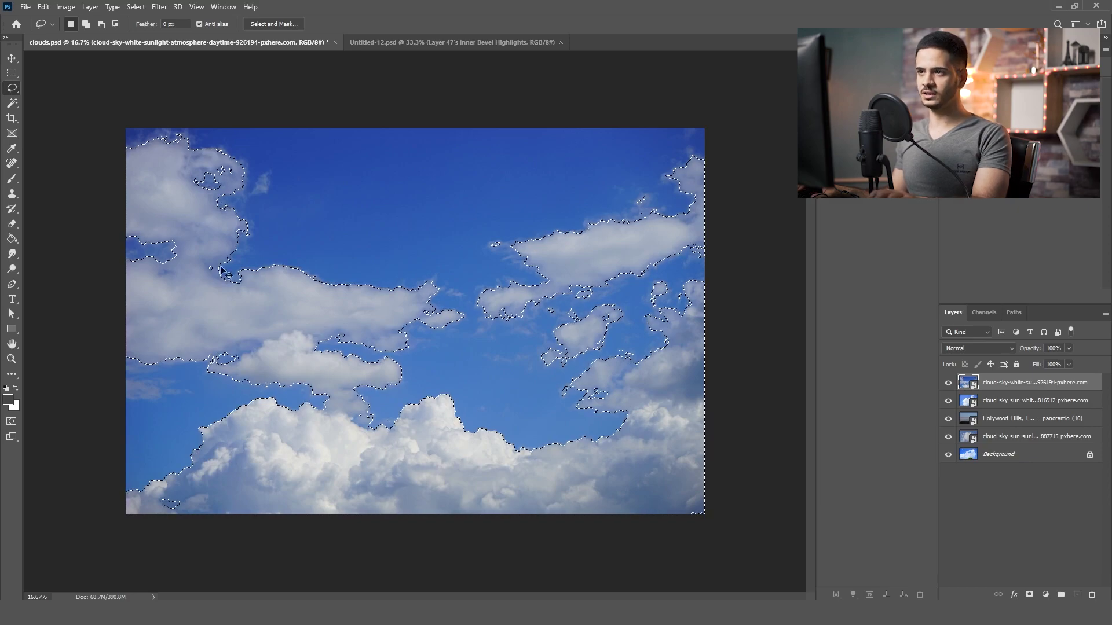
- In Untitled-12.psd, add a new layer above Layer 75's Inner Glow and paste the selected clouds into it
left_click(405, 43)
key("v")
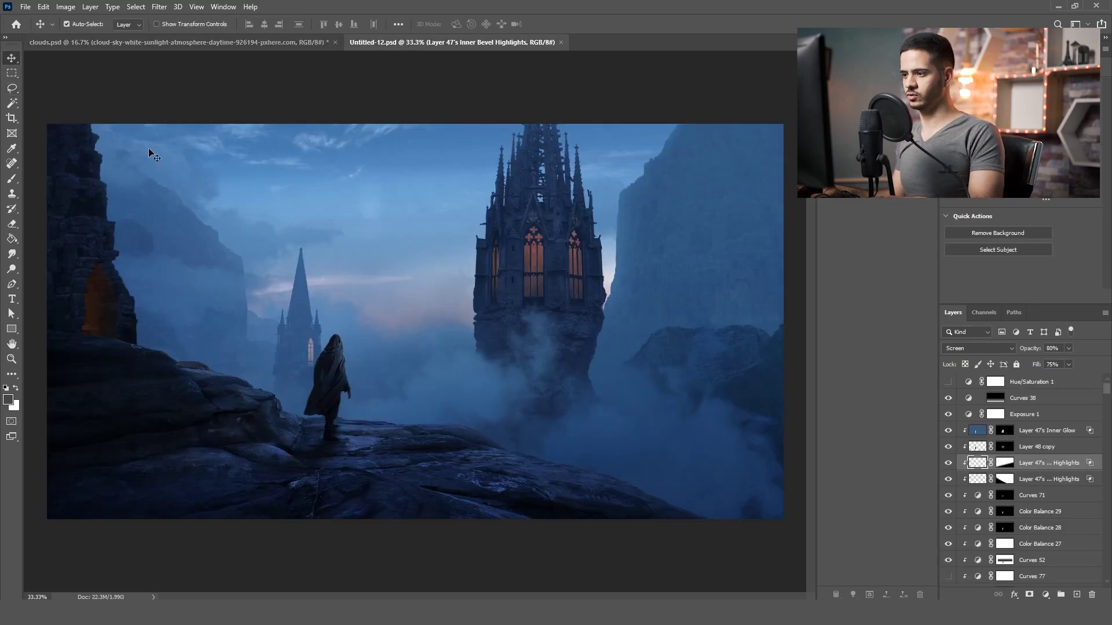
scroll(1044, 457, "down", 10)
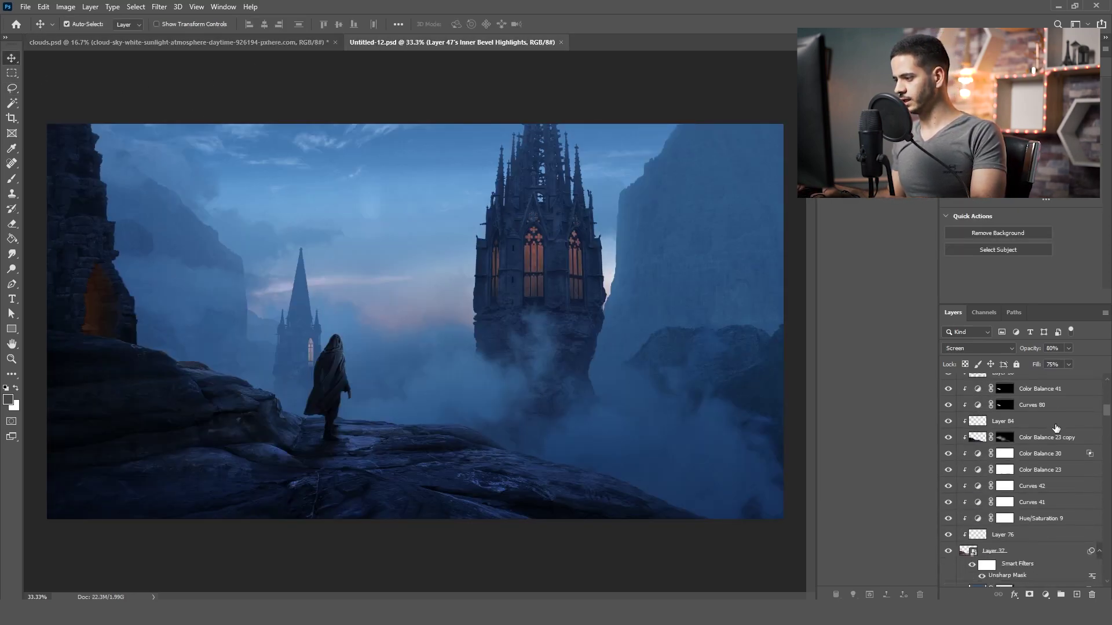
left_click(1046, 449)
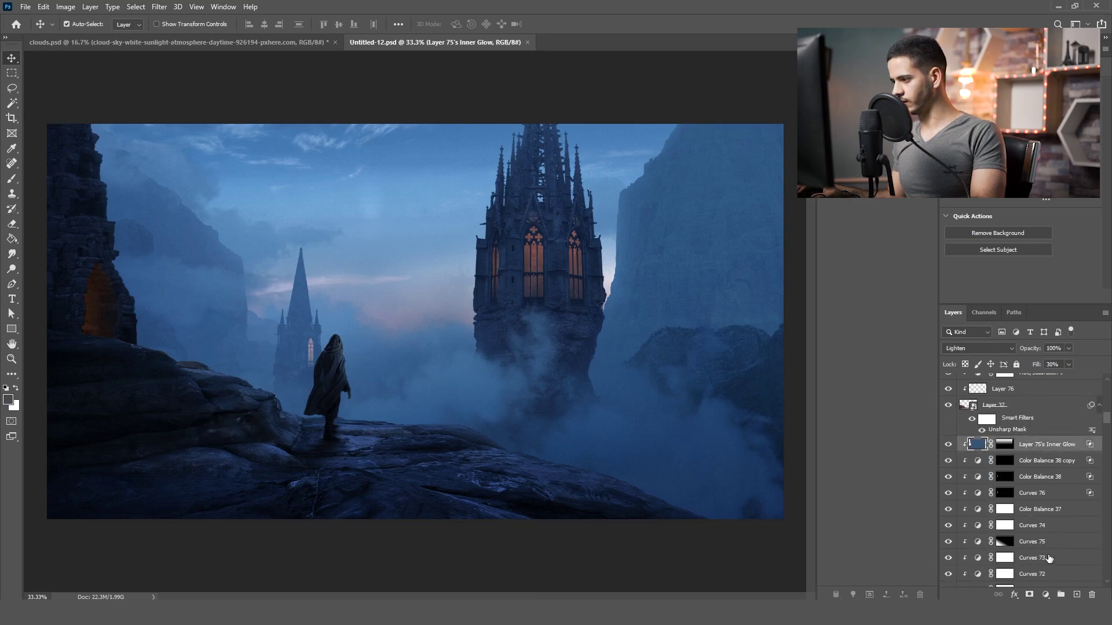
left_click(1075, 594)
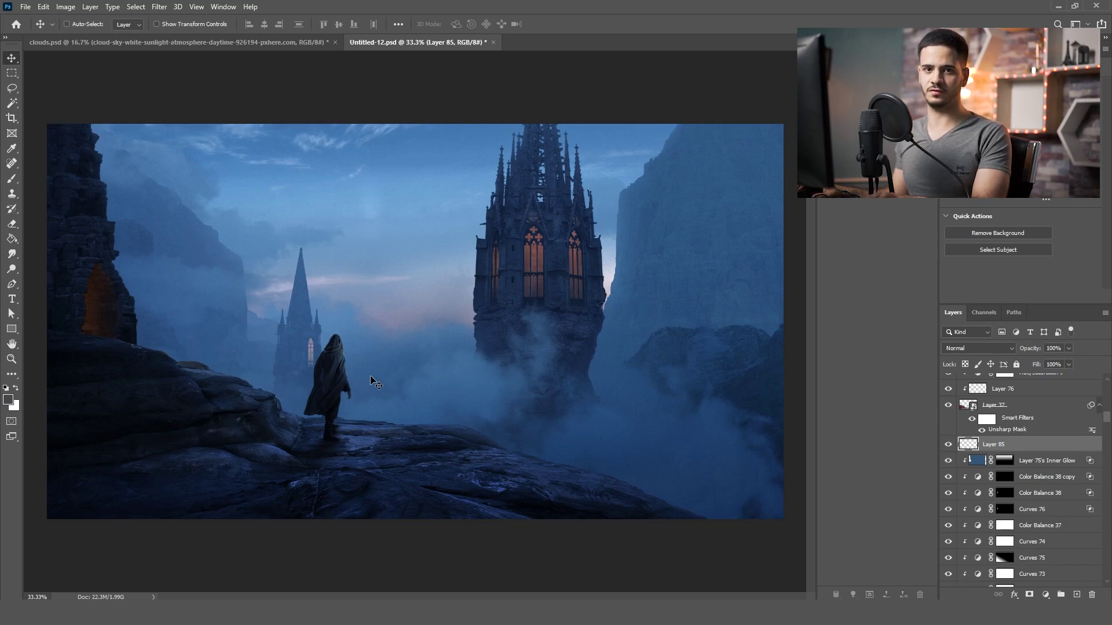
key("ctrl+v")
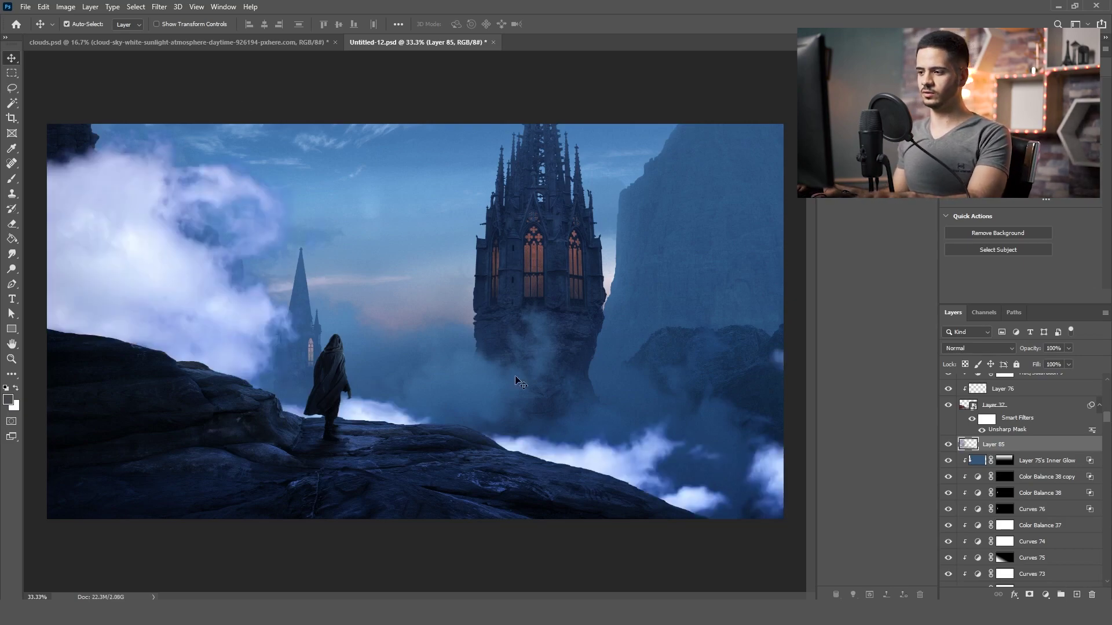
- Scale the pasted clouds down to about 4691 by 3127 px and position them across the castle scene
key("ctrl+t")
left_click_drag(443, 225, 453, 281)
left_click_drag(192, 219, 275, 293)
left_click_drag(46, 67, 171, 154)
mouse_move(226, 281)
left_mouse_down()
mouse_move(199, 273)
mouse_move(223, 281)
left_mouse_up()
key("Return")
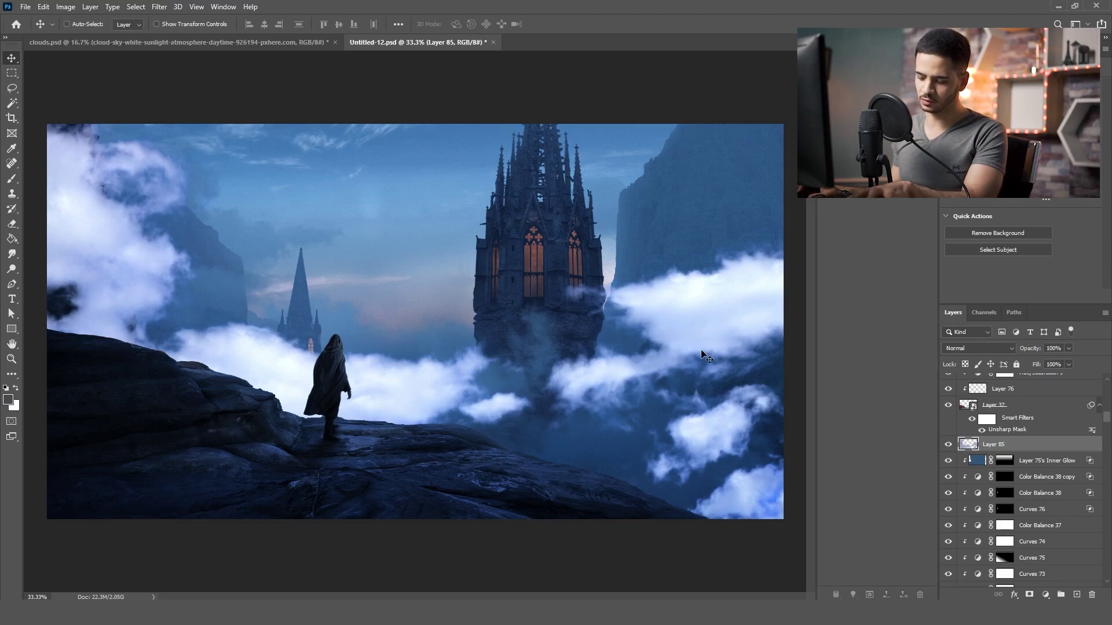
- Desaturate the pasted clouds with a Hue/Saturation adjustment, setting Saturation to -100
key("ctrl+semicolon")
key("ctrl+u")
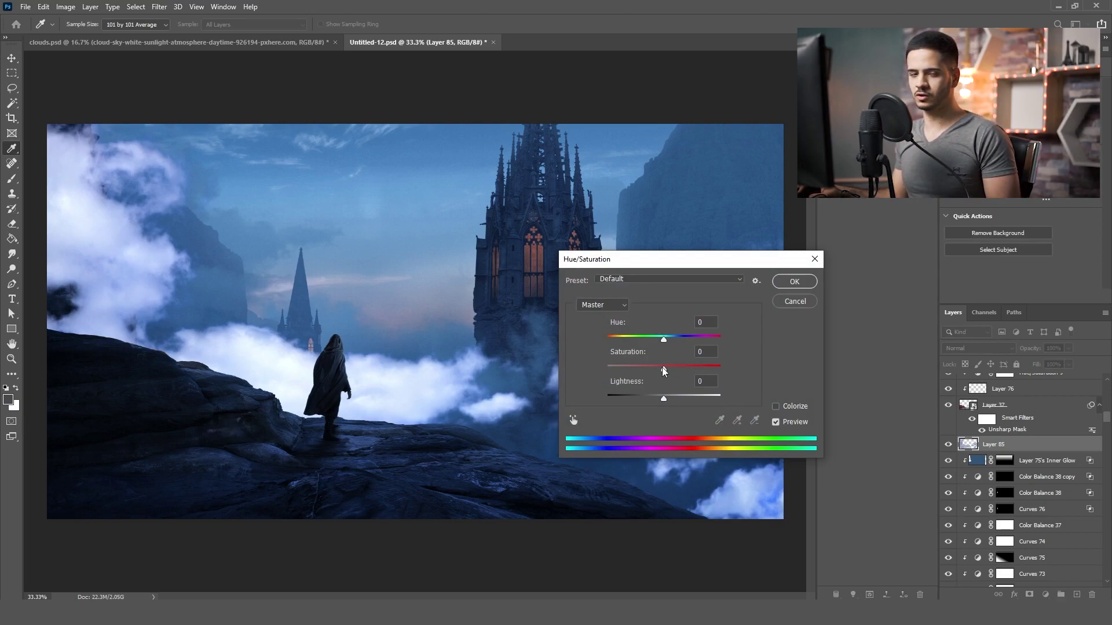
left_click_drag(662, 369, 555, 366)
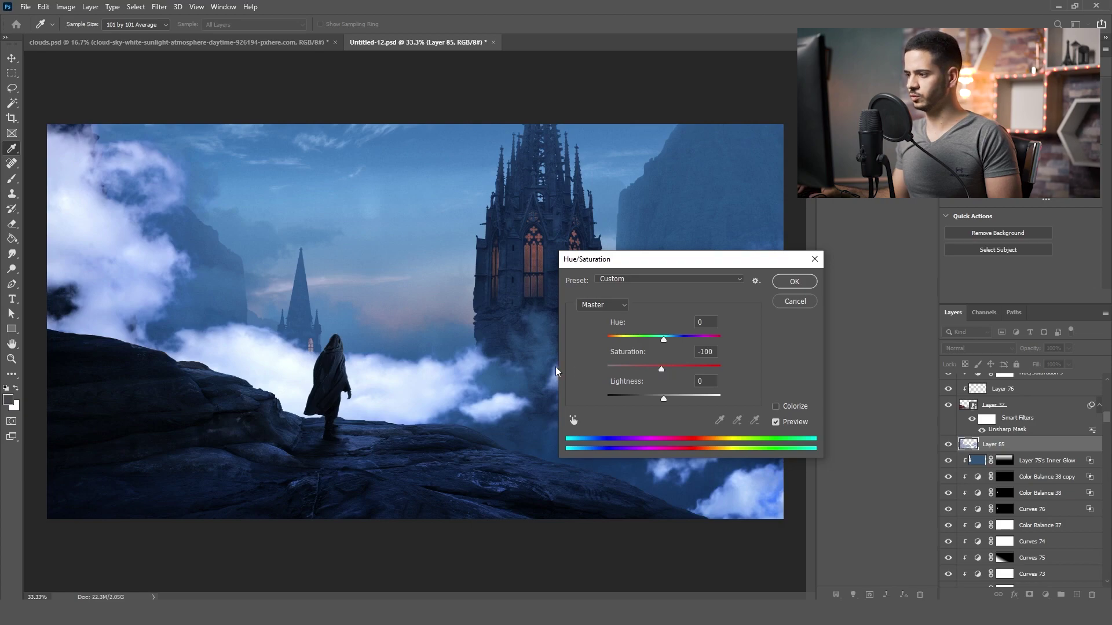
left_click(790, 286)
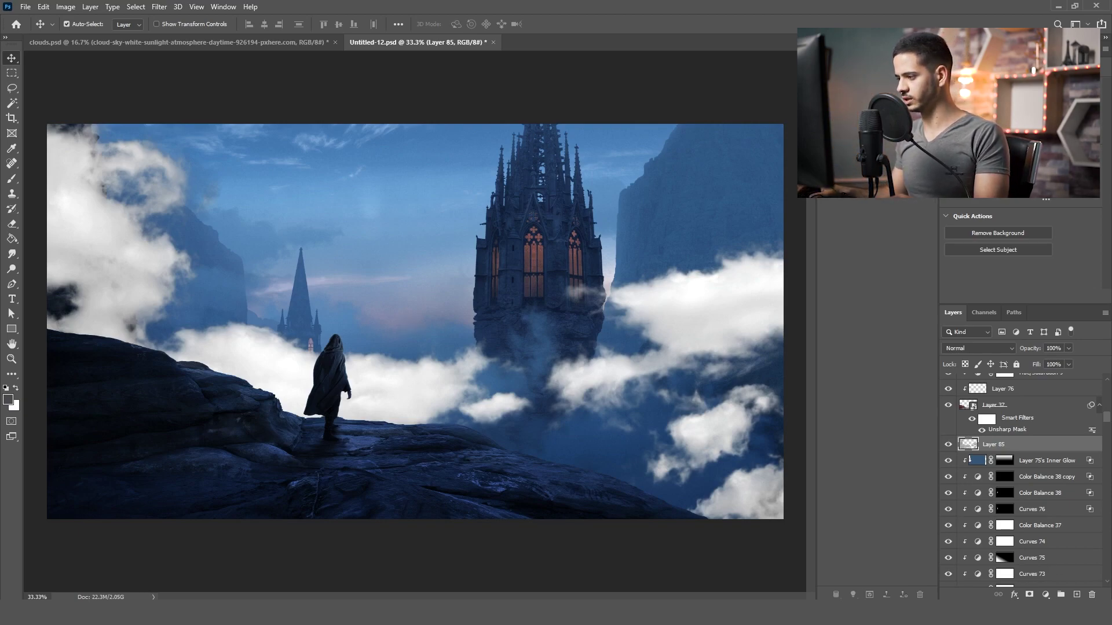
- Turn on the Hue/Saturation 1 adjustment layer above the whole composition to view the scene in black and white
scroll(1021, 445, "up", 10)
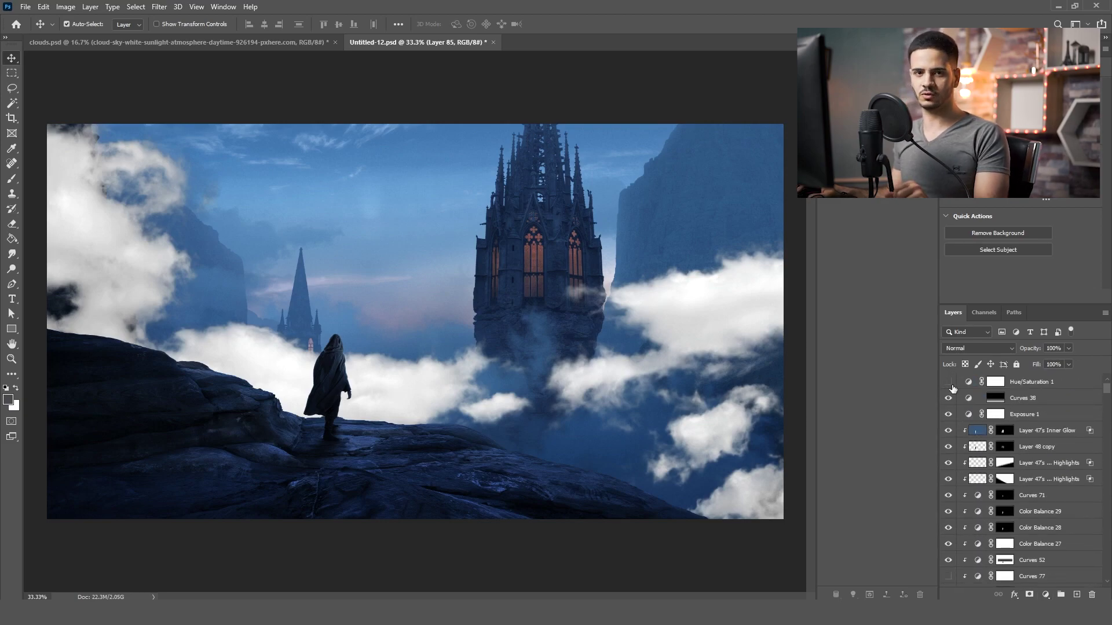
left_click(948, 381)
left_click(995, 382)
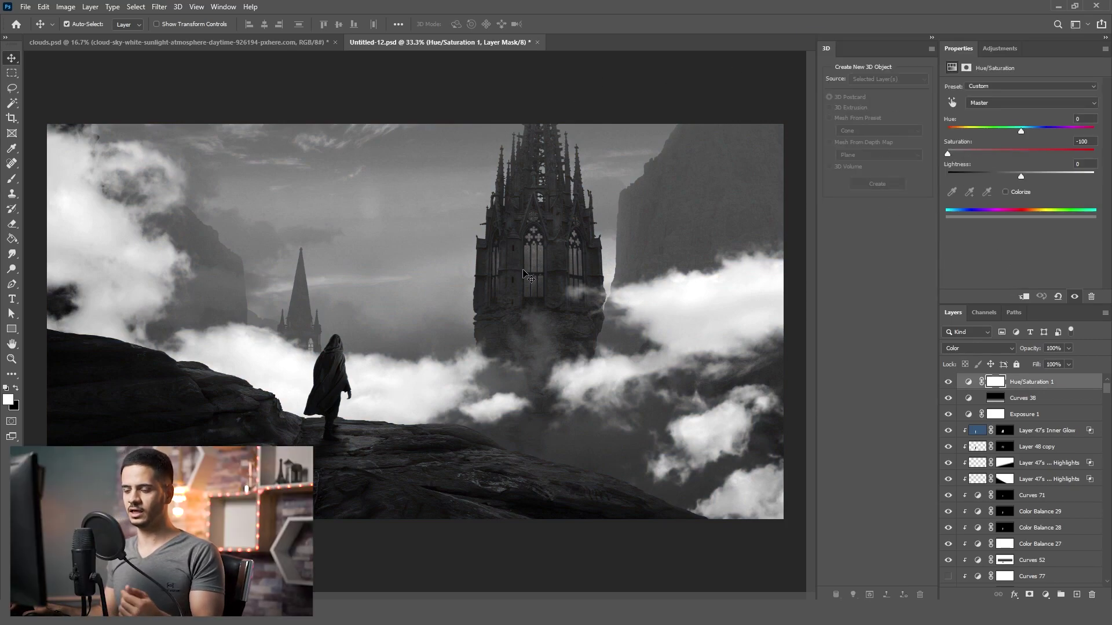
- Add a Curves adjustment above the clouds on Layer 85 and clip it to that layer
scroll(994, 441, "down", 5)
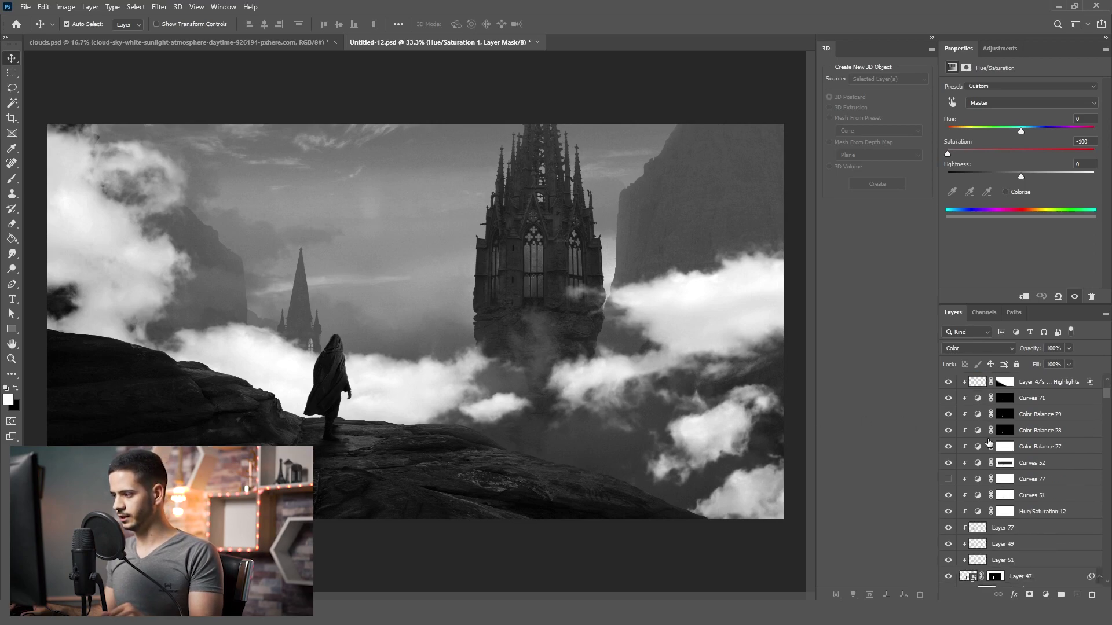
scroll(994, 441, "down", 5)
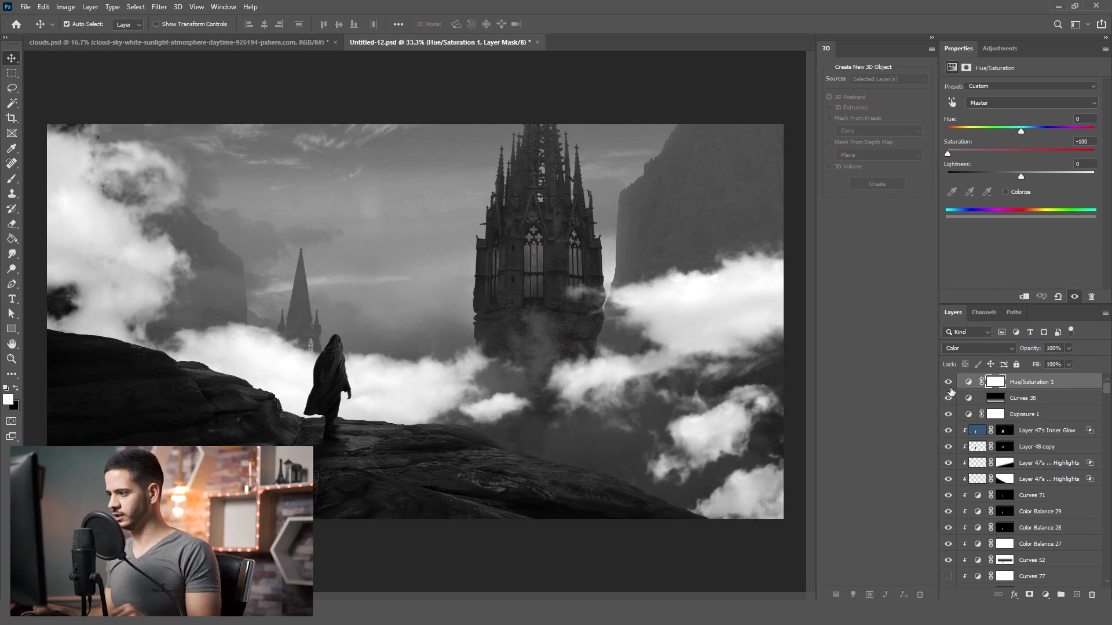
scroll(1013, 449, "down", 8)
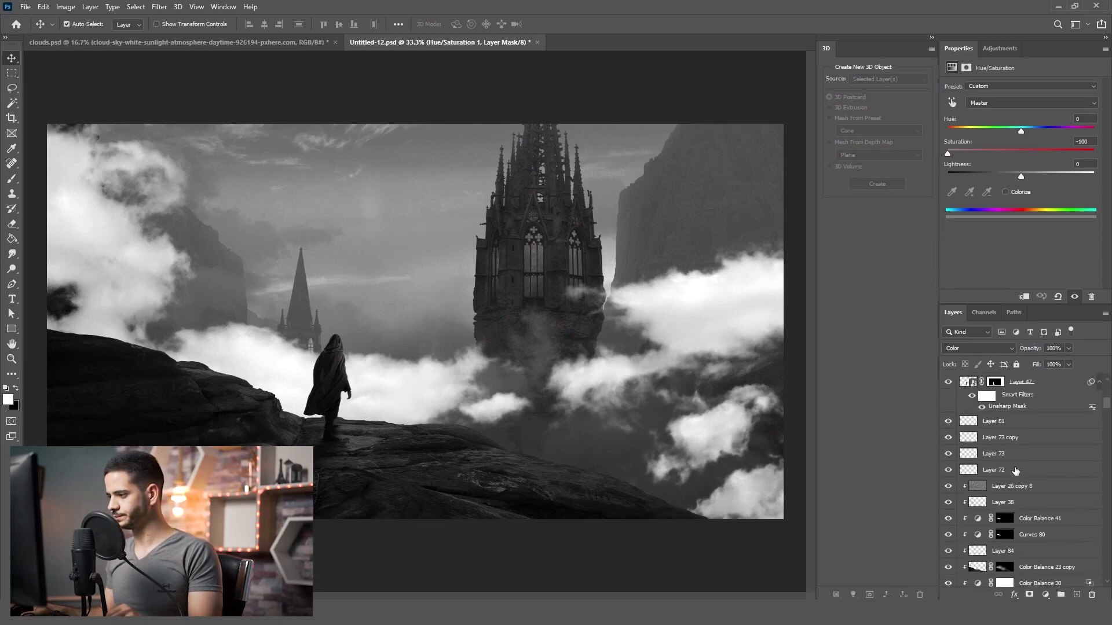
left_click(1014, 462)
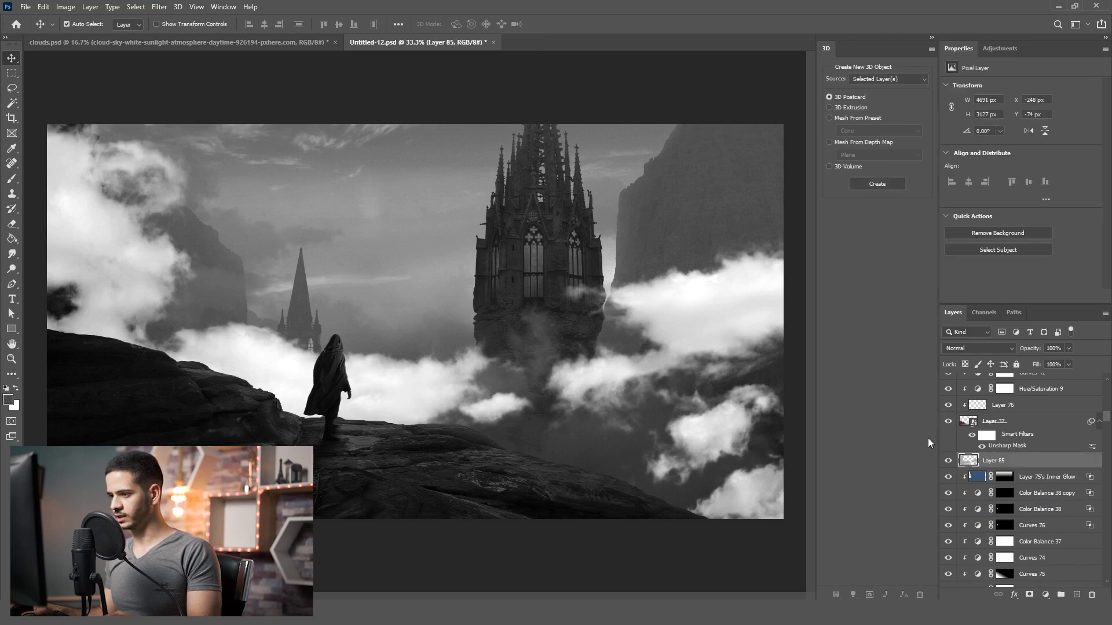
left_click(1045, 594)
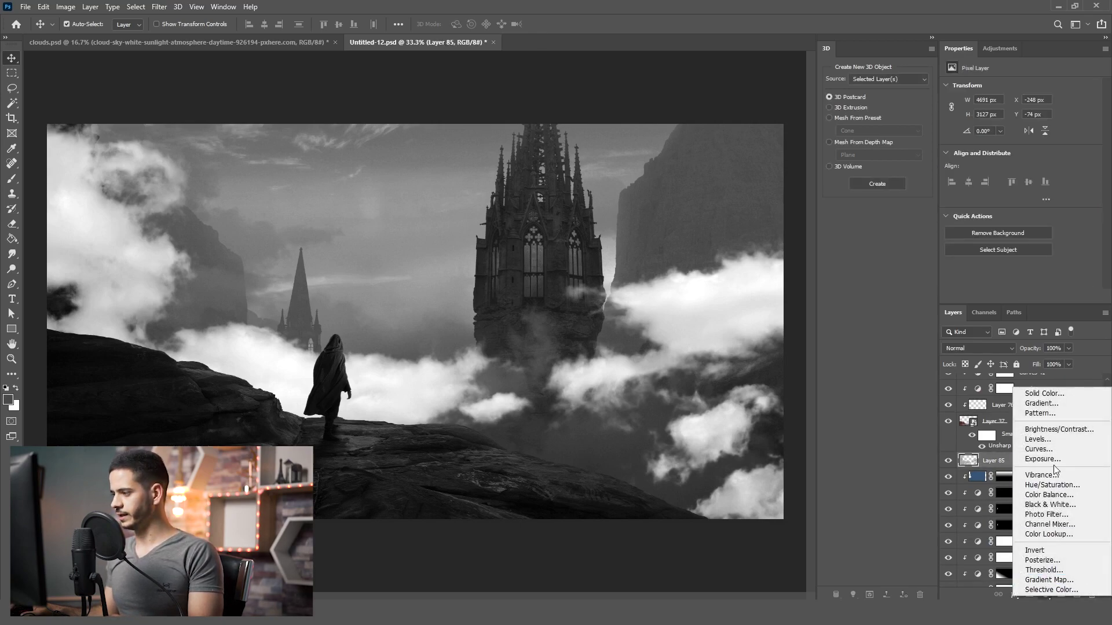
left_click(1036, 452)
left_click(1037, 464, "alt")
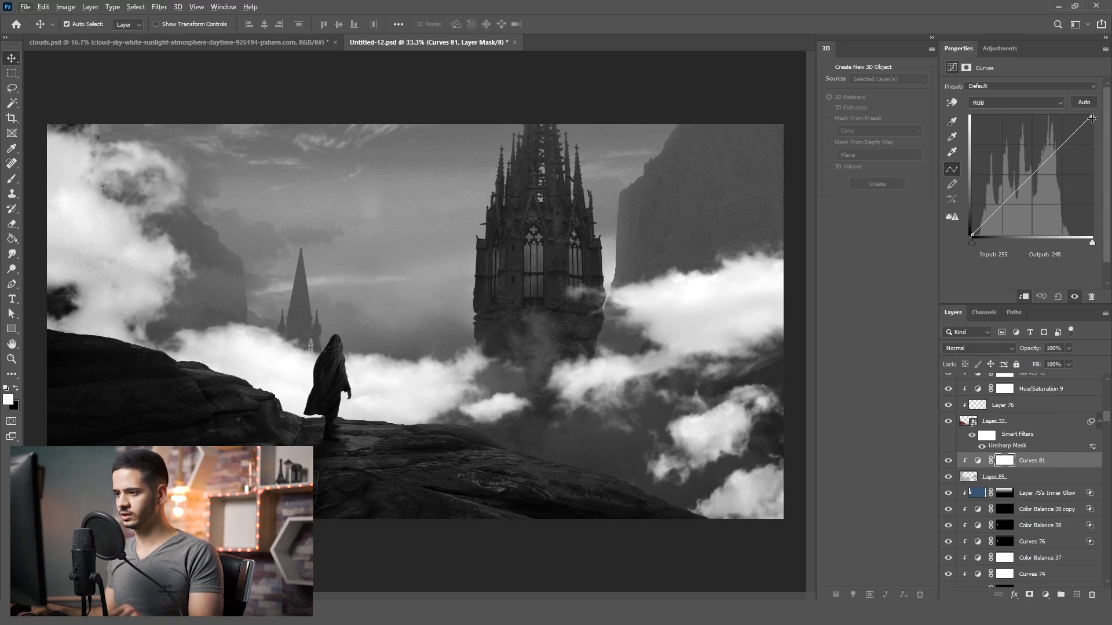
- Darken the clouds in Curves 81 by lowering the white point and bending the curve down at input 144, output 37
left_click_drag(1092, 118, 1095, 147)
left_click_drag(1096, 161, 1098, 174)
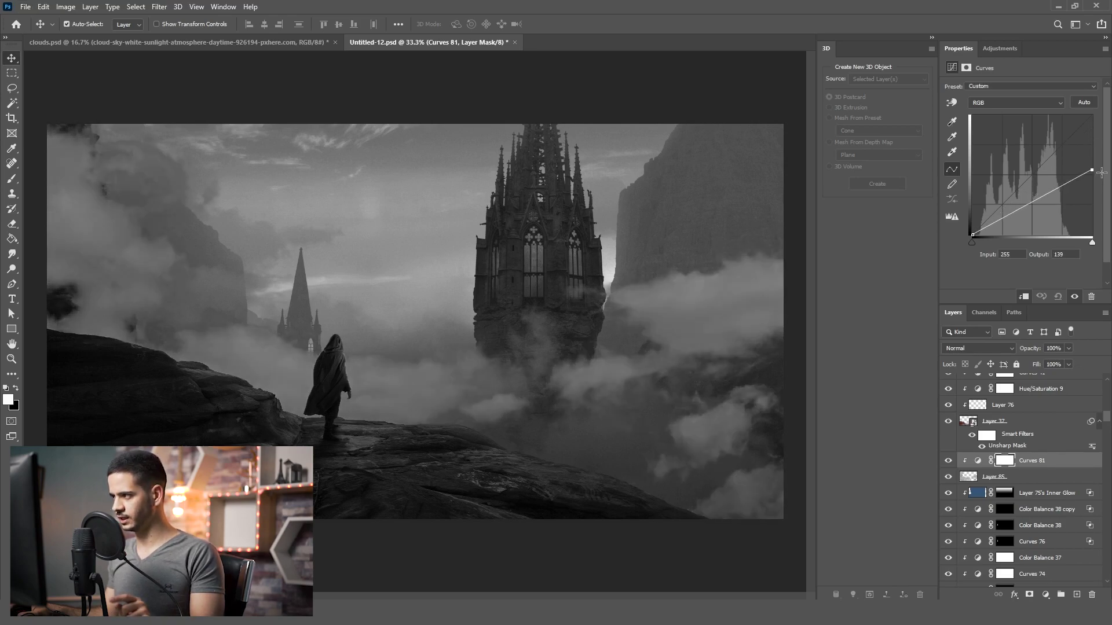
left_click_drag(1038, 202, 1035, 211)
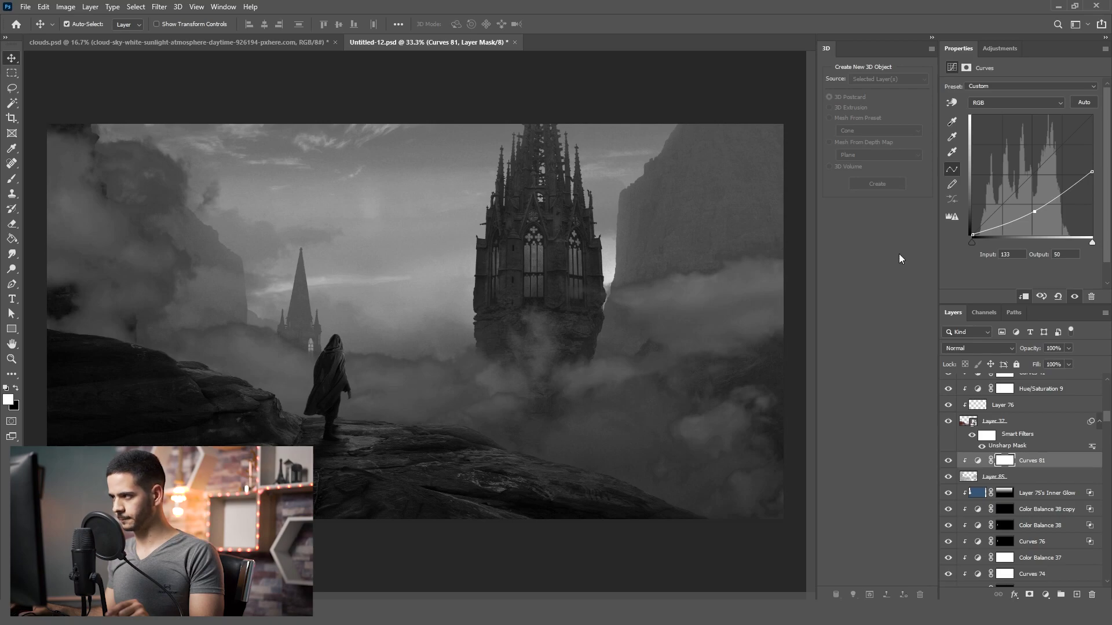
left_click_drag(1035, 213, 990, 227)
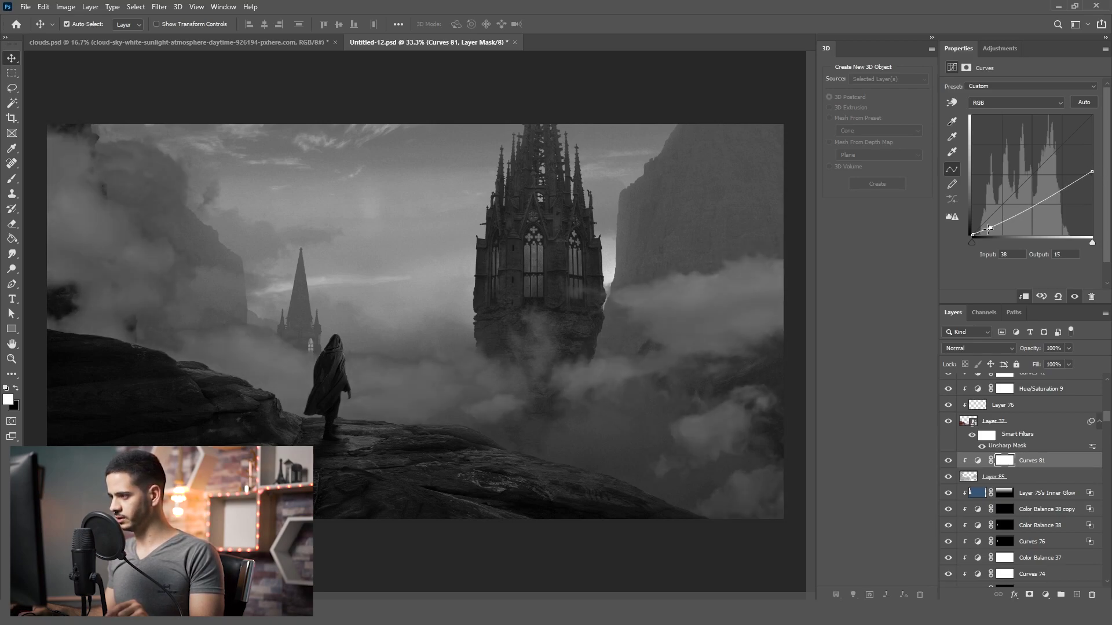
key("Delete")
left_click_drag(1093, 169, 1039, 217)
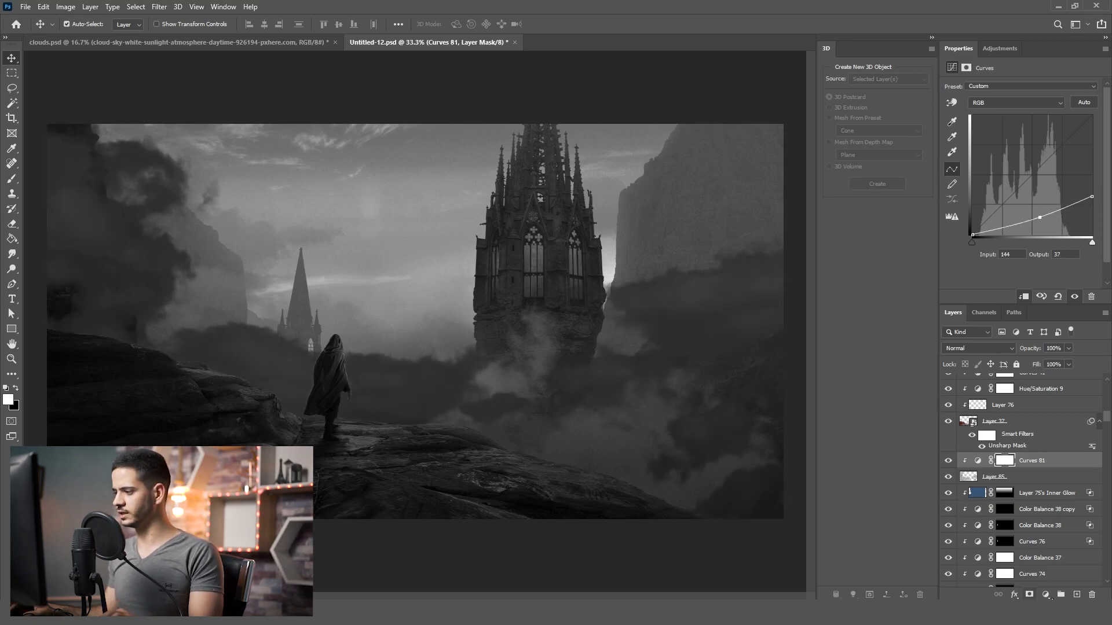
- Add a second clipped Curves adjustment above Curves 81 and raise its black point to output 24
left_click(1046, 595)
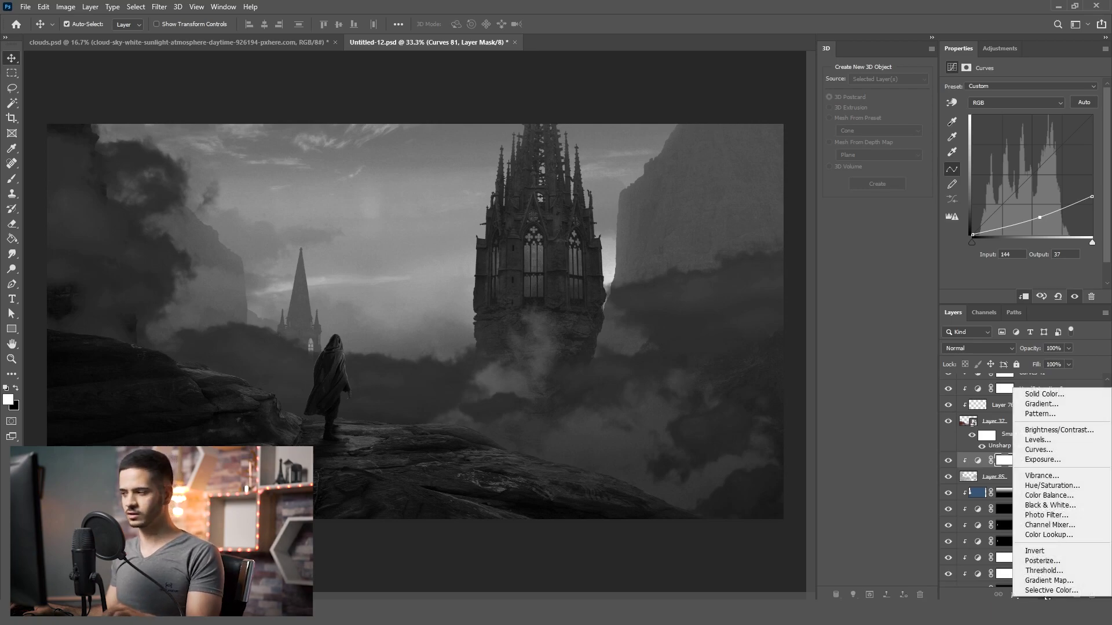
left_click(1039, 450)
left_click(1034, 463, "alt")
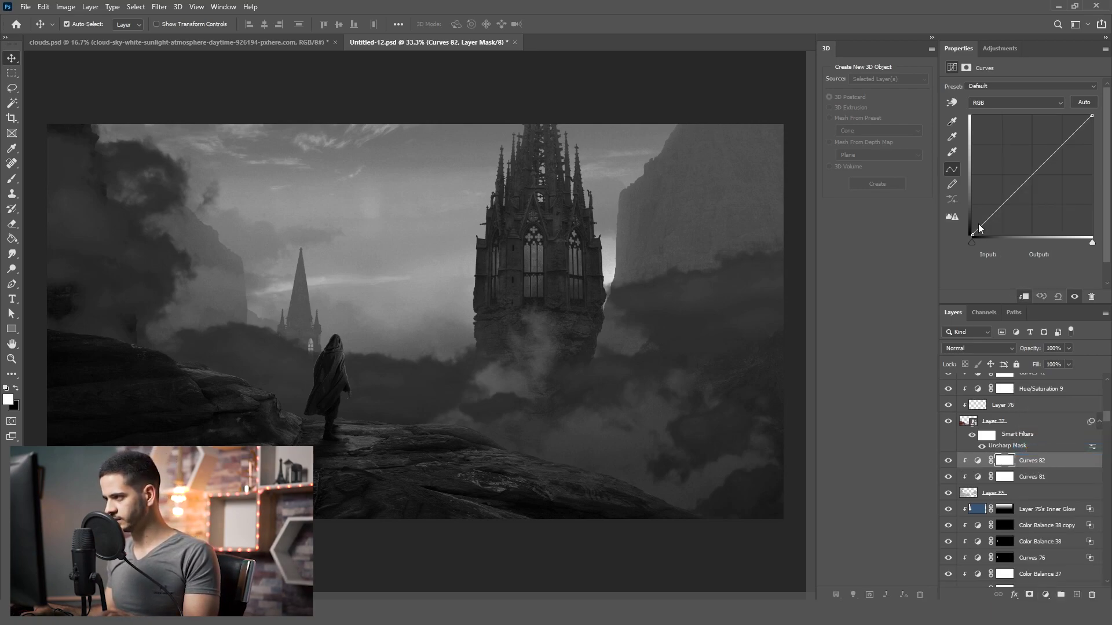
left_click_drag(971, 234, 971, 223)
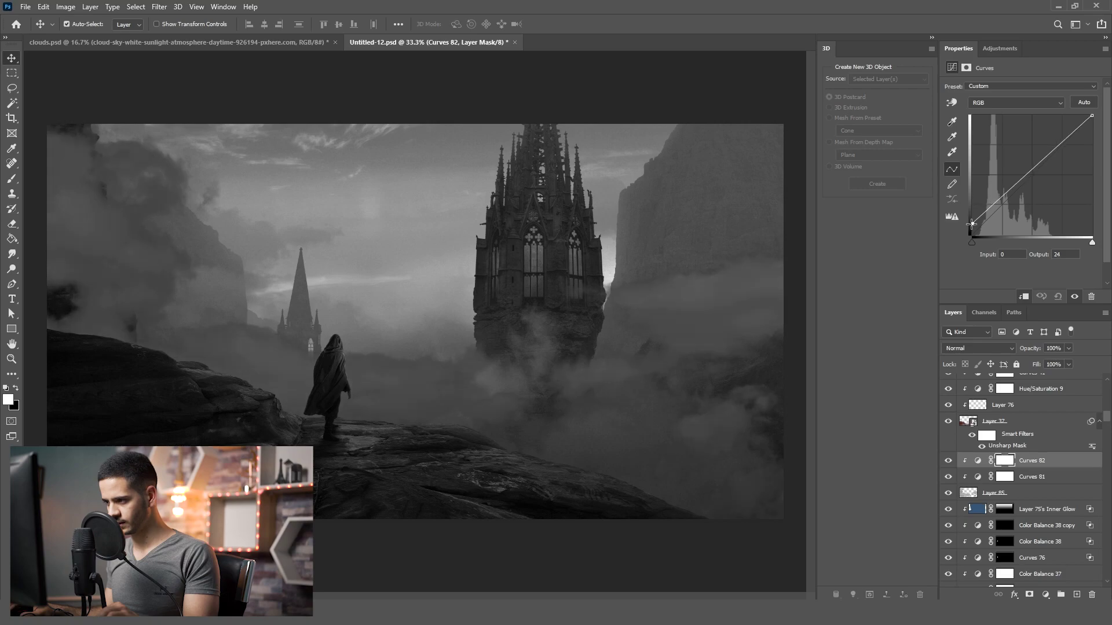
- Straighten the curve in Curves 81 and lower its white point to output 68
left_click(1058, 476)
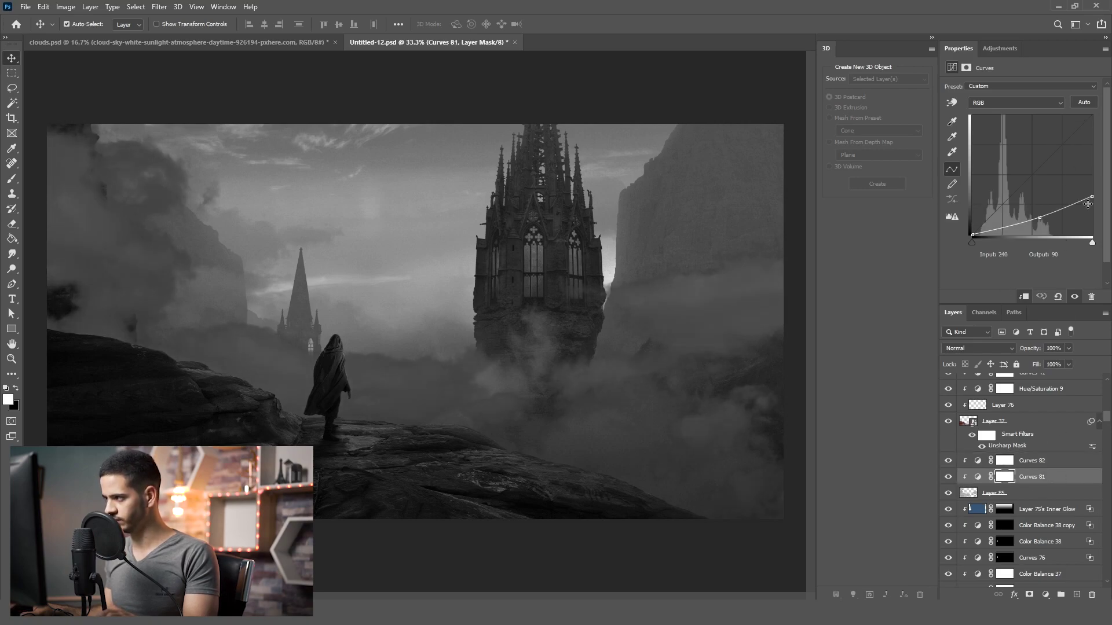
left_click(1030, 221)
left_click_drag(1091, 197, 1095, 202)
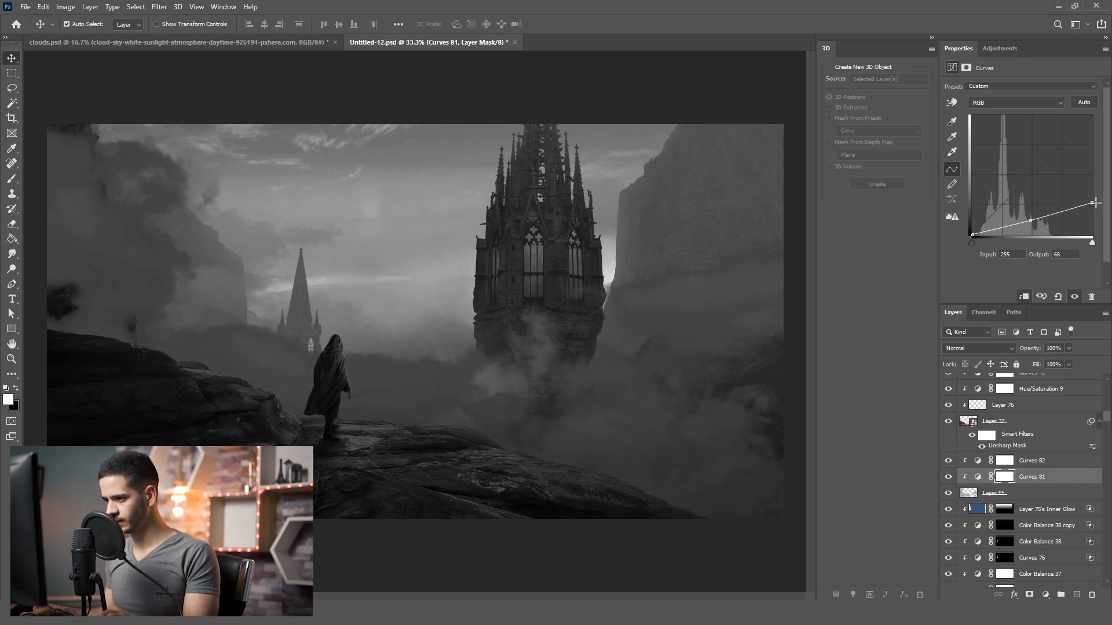
- Lift the cloud shadows in Curves 82 by moving the black point to input 12, output 41
left_click(1041, 462)
left_click_drag(972, 234, 972, 221)
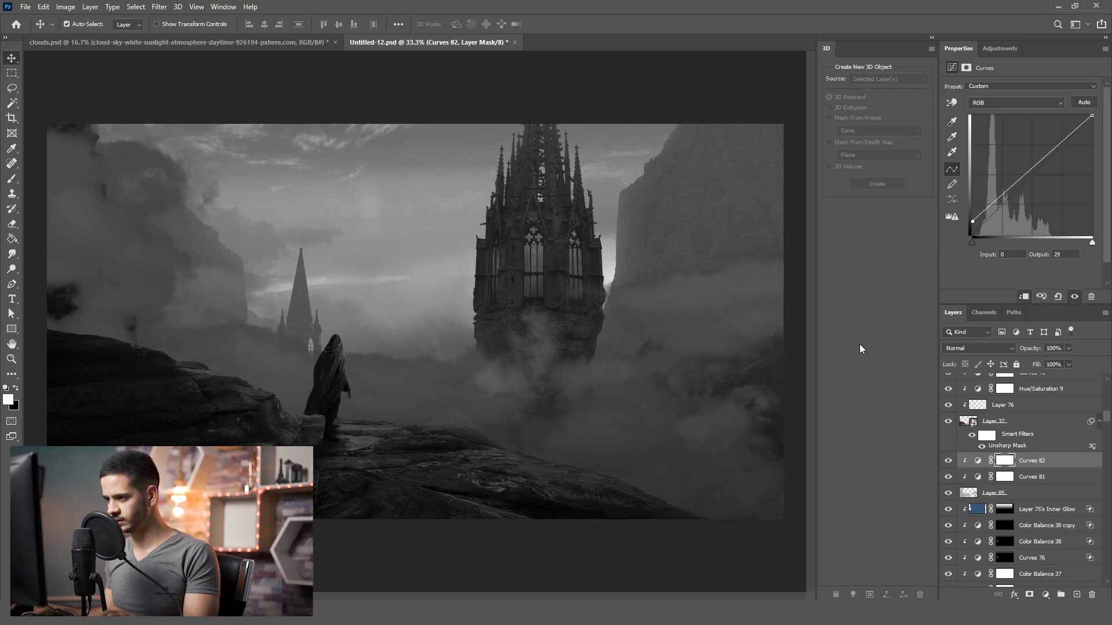
left_click_drag(972, 220, 978, 215)
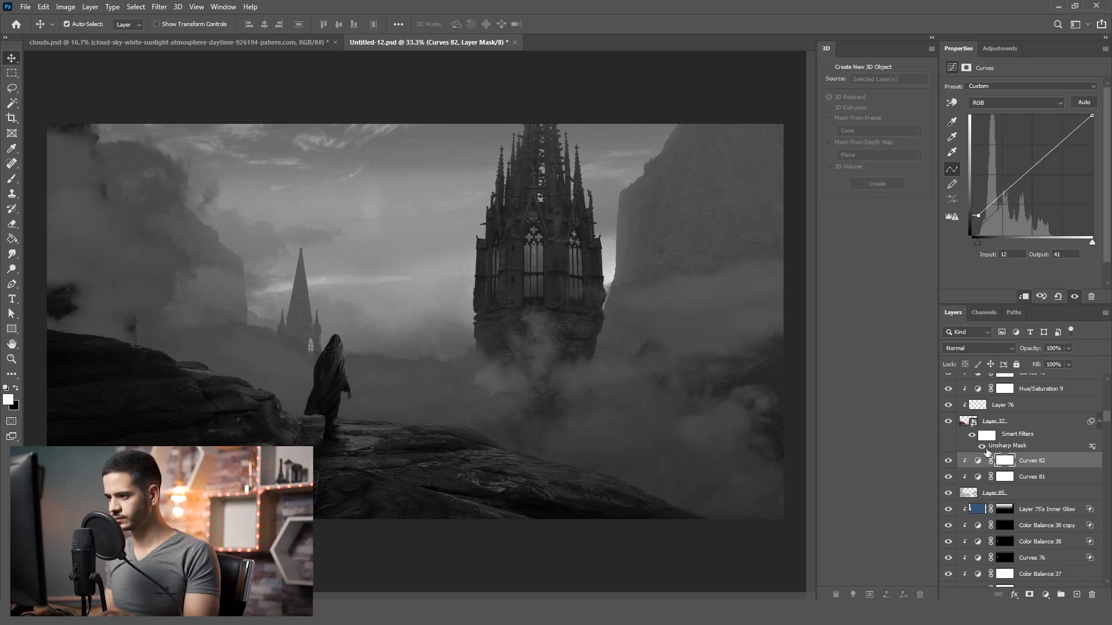
- Hide the Hue/Saturation 1 check layer and add a clipped Color Balance adjustment above Curves 82
scroll(987, 451, "up", 10)
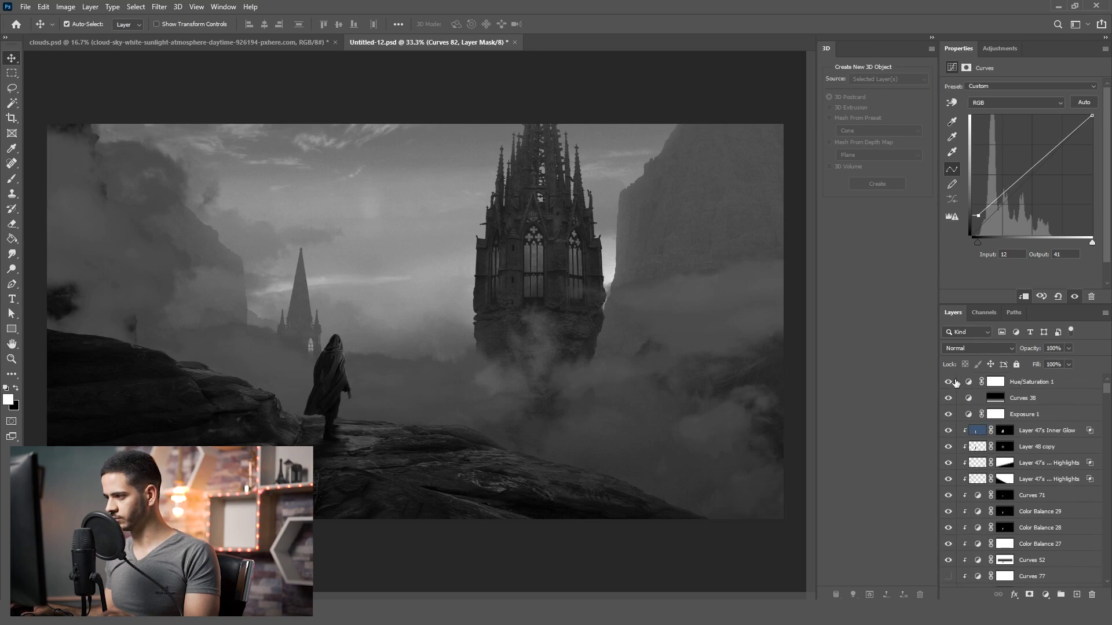
left_click(949, 382)
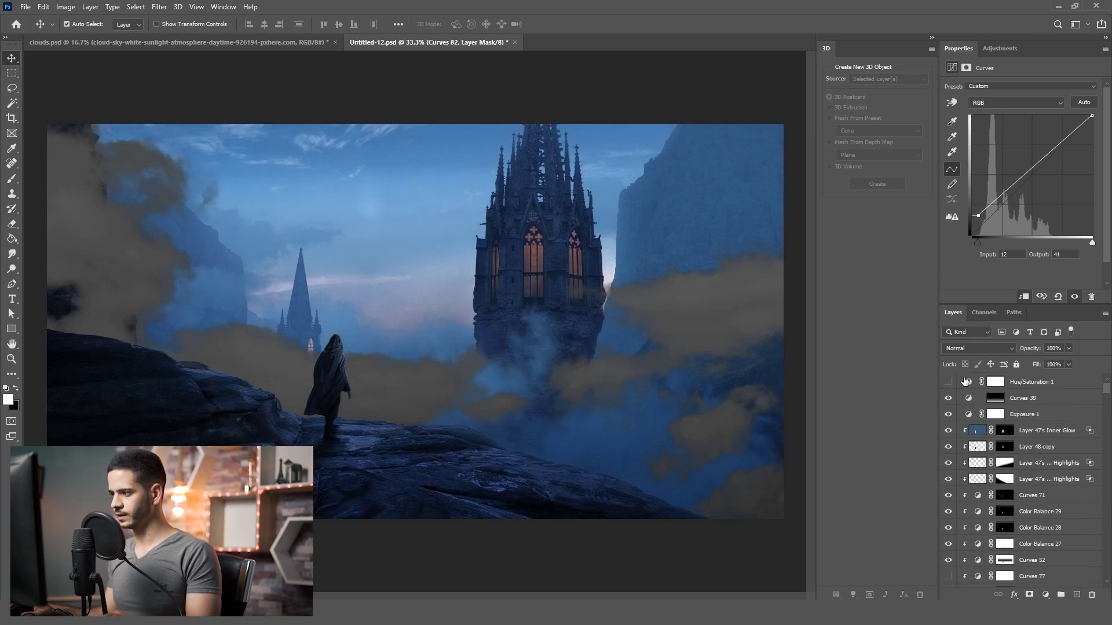
scroll(1053, 429, "down", 4)
scroll(1053, 428, "down", 6)
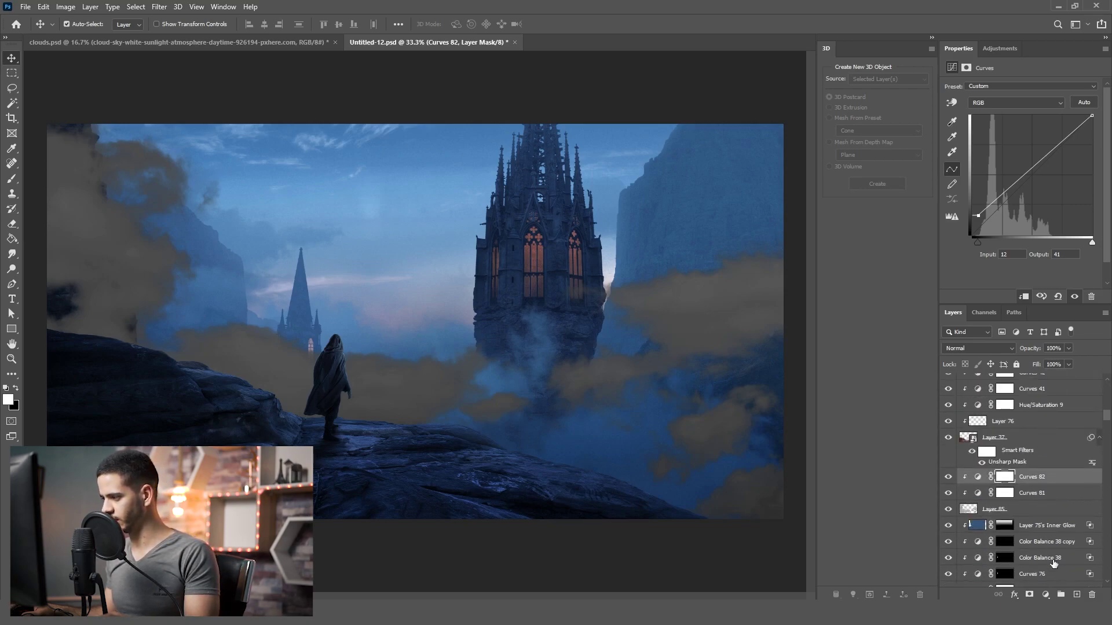
left_click(1045, 595)
left_click(1044, 492)
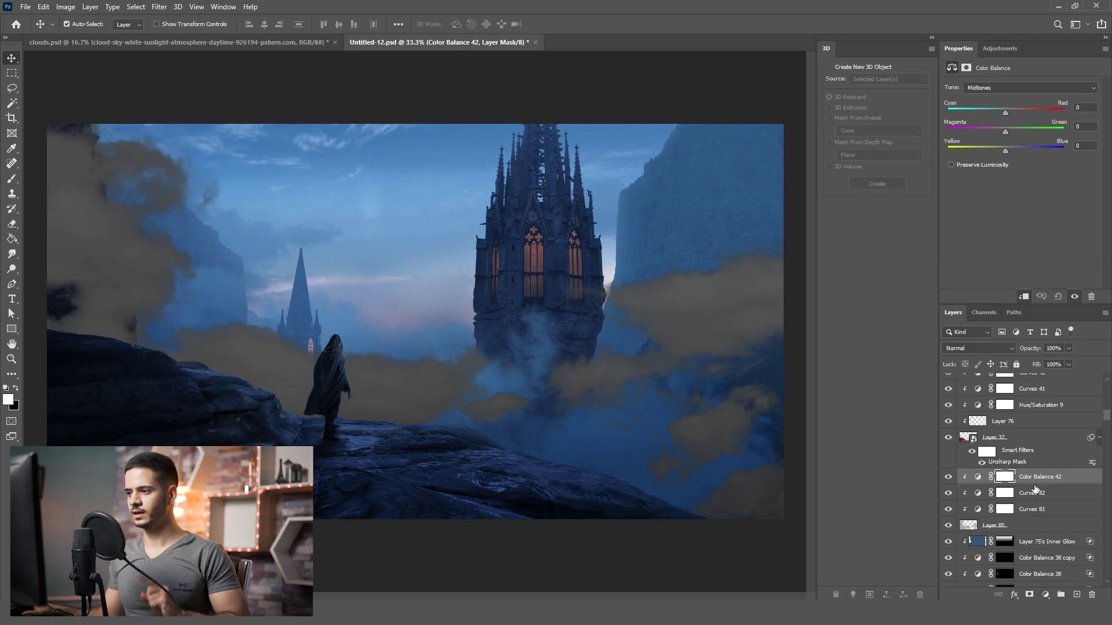
- Show the Navigator and resize it to give a small thumbnail preview of the whole composition
left_click(200, 13)
left_click(210, 8)
left_click(211, 8)
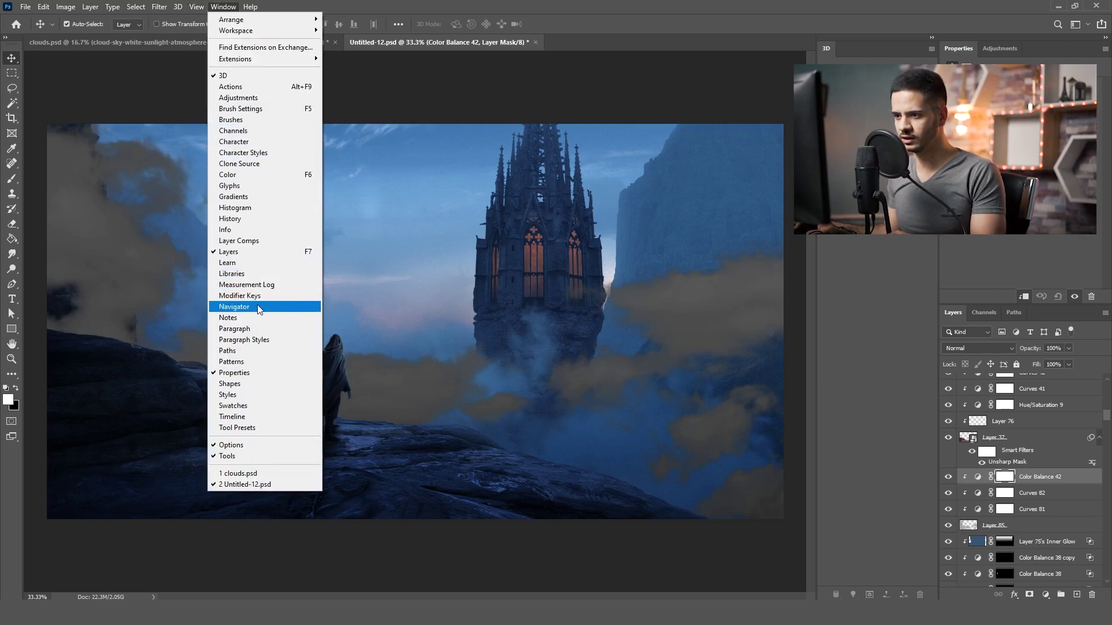
left_click(249, 308)
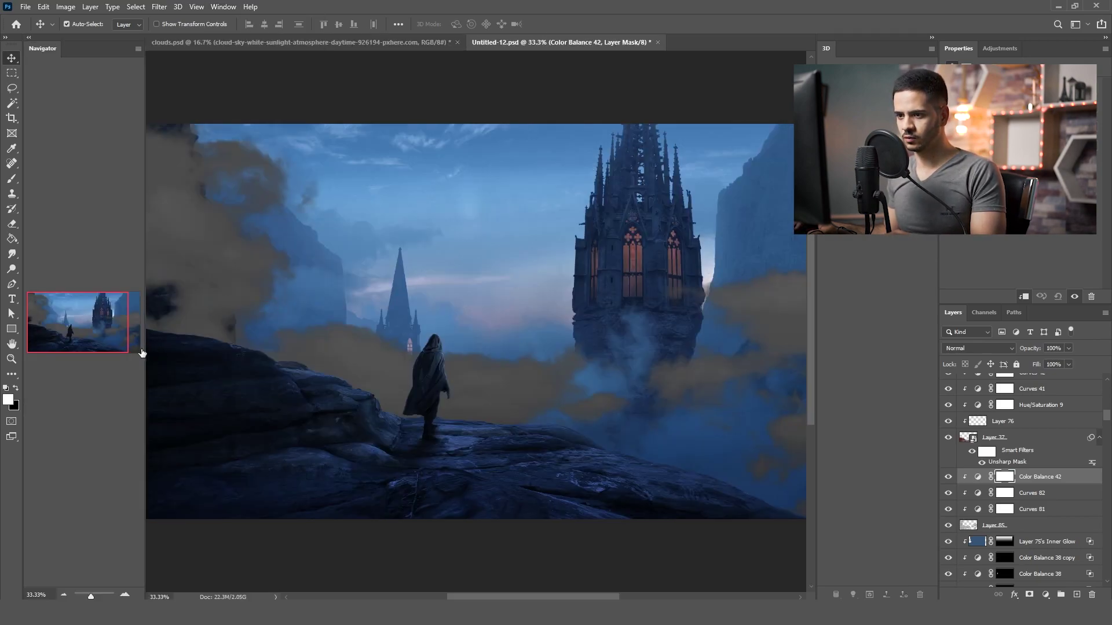
left_click_drag(145, 361, 229, 340)
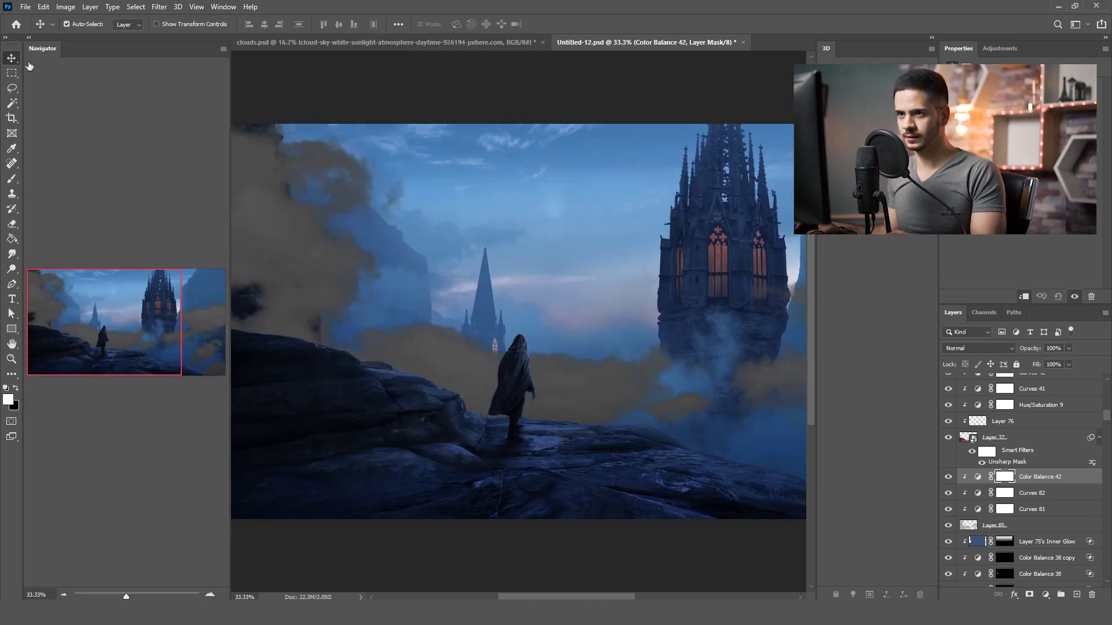
left_click_drag(49, 39, 36, 71)
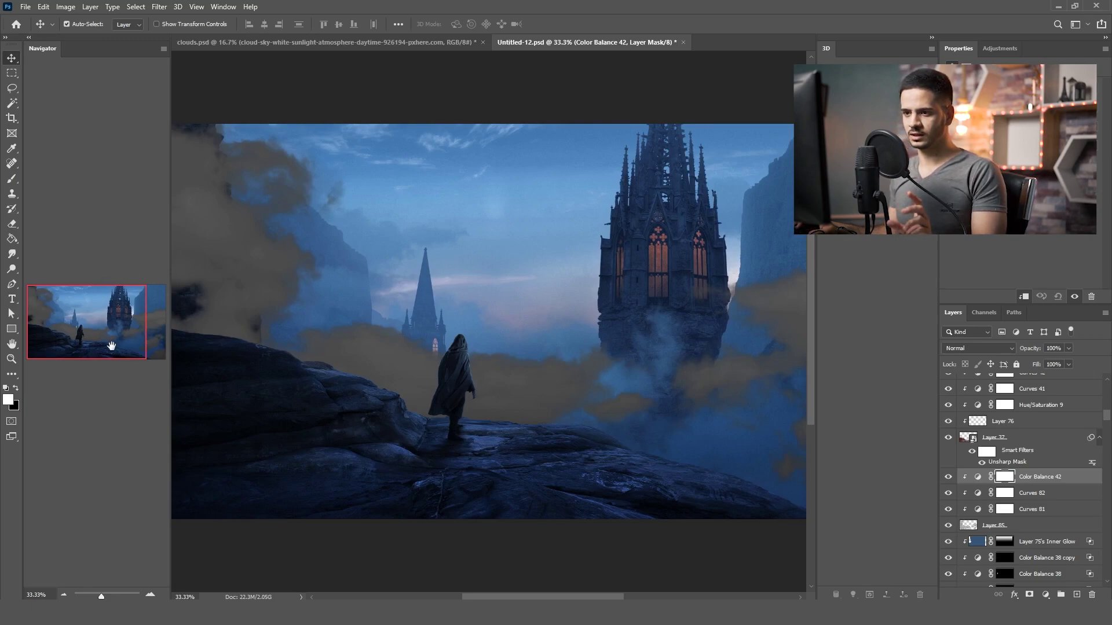
mouse_move(141, 341)
left_mouse_down()
mouse_move(140, 328)
mouse_move(137, 354)
mouse_move(140, 339)
left_mouse_up()
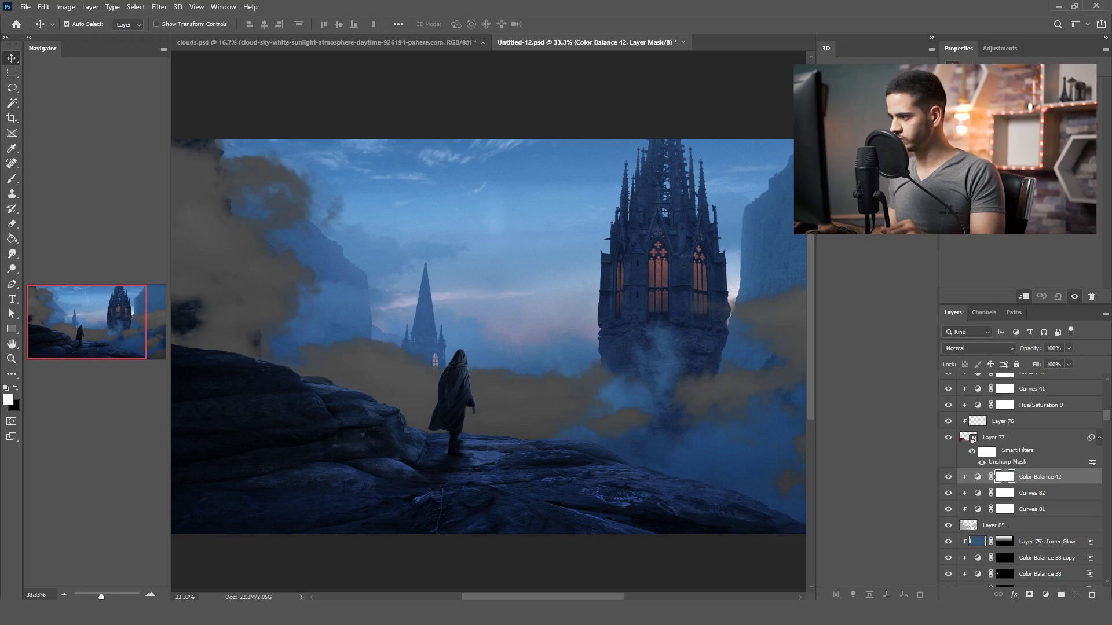
- Set the Color Balance 42 layer's blend mode to Color and its midtones to Cyan-Red -58 and Yellow-Blue +52
left_click(971, 345)
left_click(952, 583)
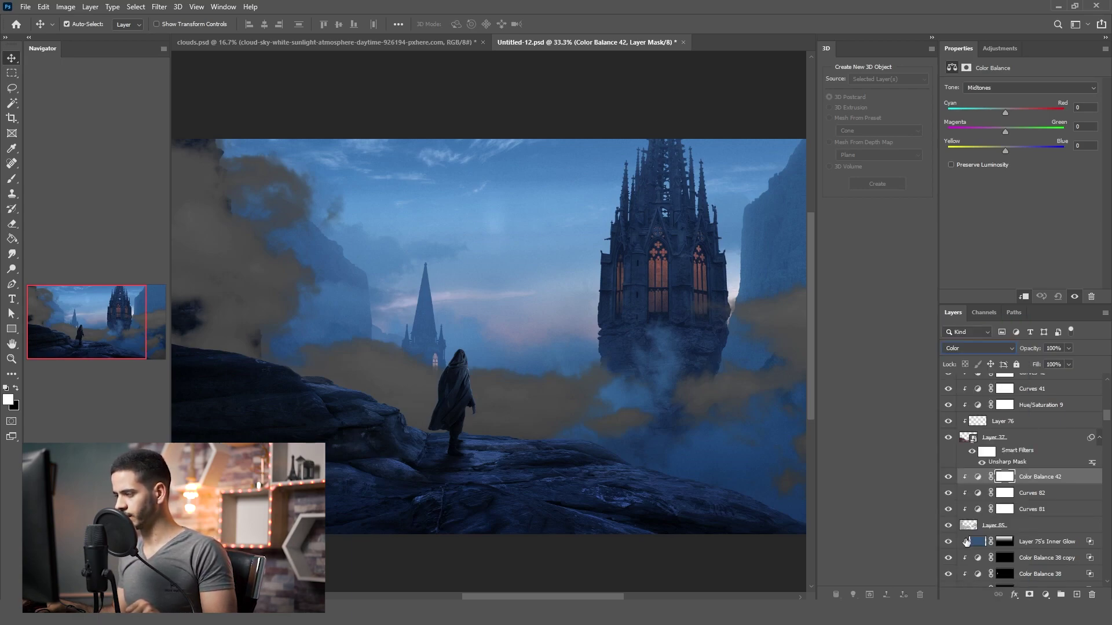
left_click_drag(1012, 147, 1017, 148)
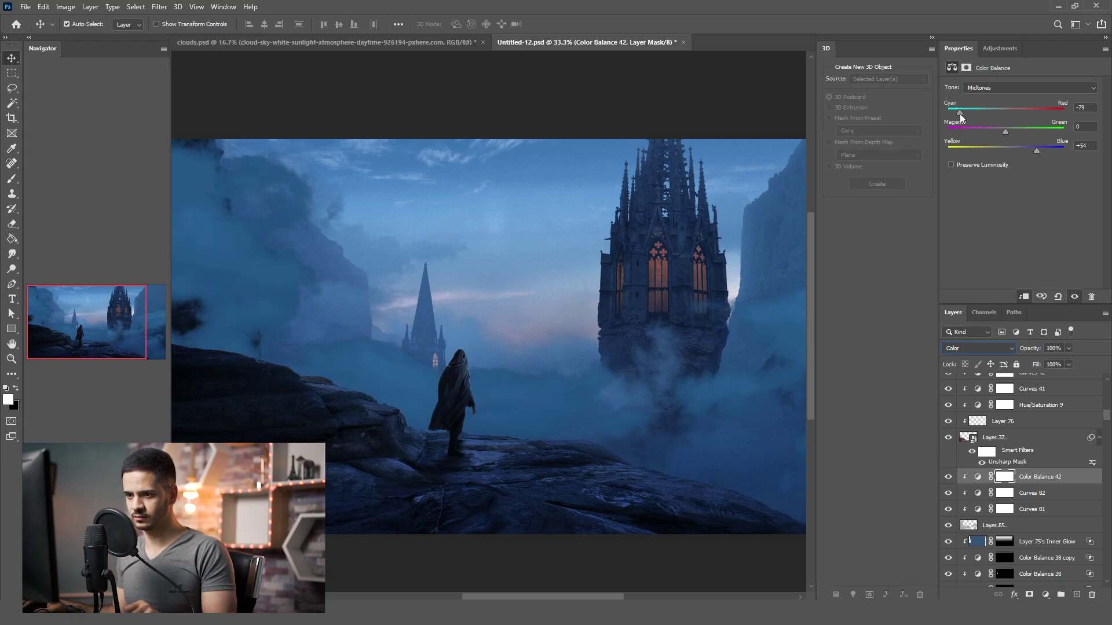
left_click_drag(960, 114, 956, 114)
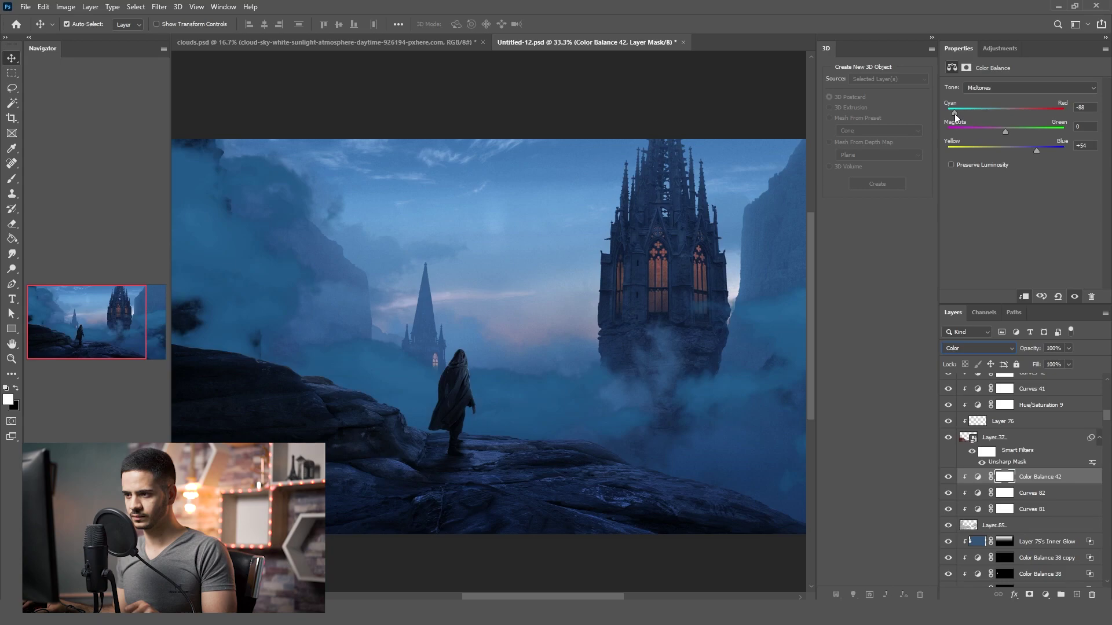
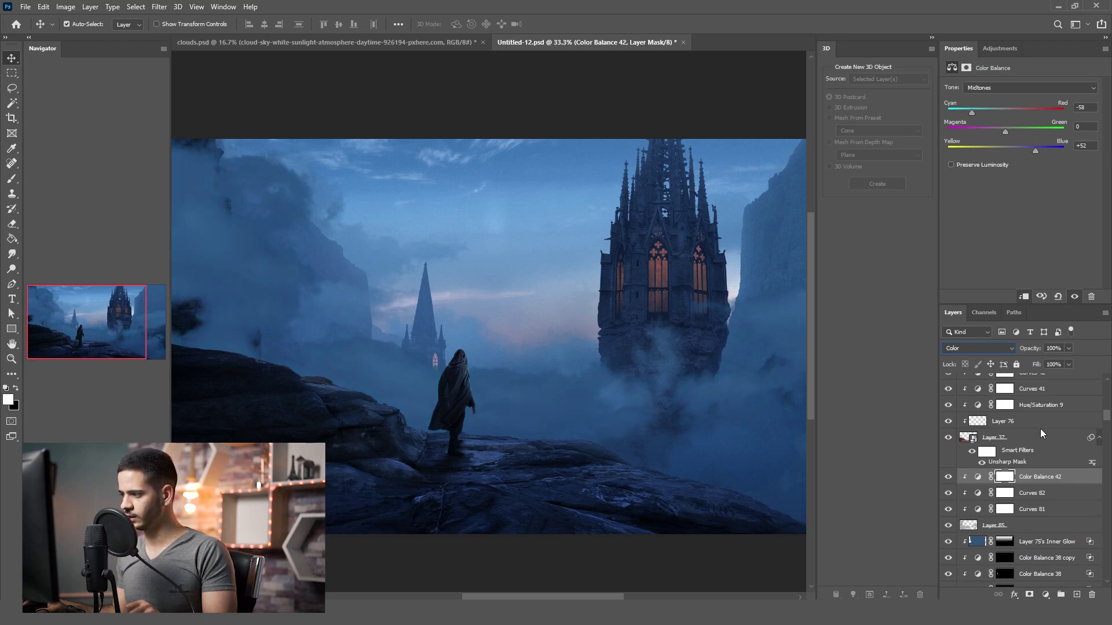
- Set the black point in Curves 82 to input 0, output 29, and turn the Hue/Saturation 1 layer back on
left_click(1040, 495)
left_click_drag(979, 214, 972, 222)
scroll(978, 405, "down", 10)
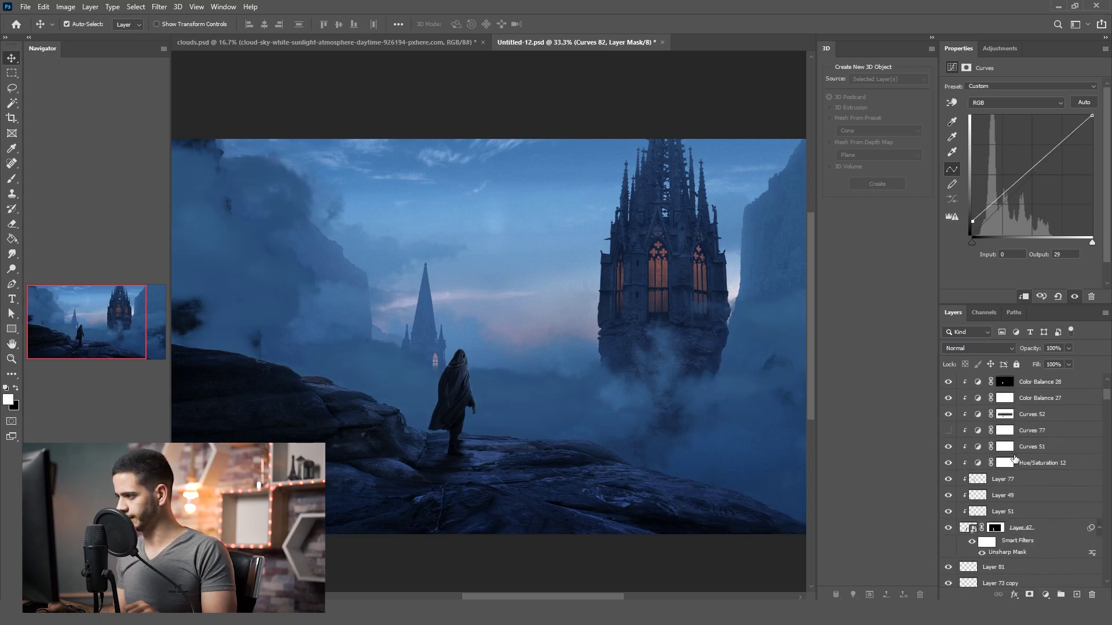
scroll(973, 401, "down", 3)
left_click(948, 383)
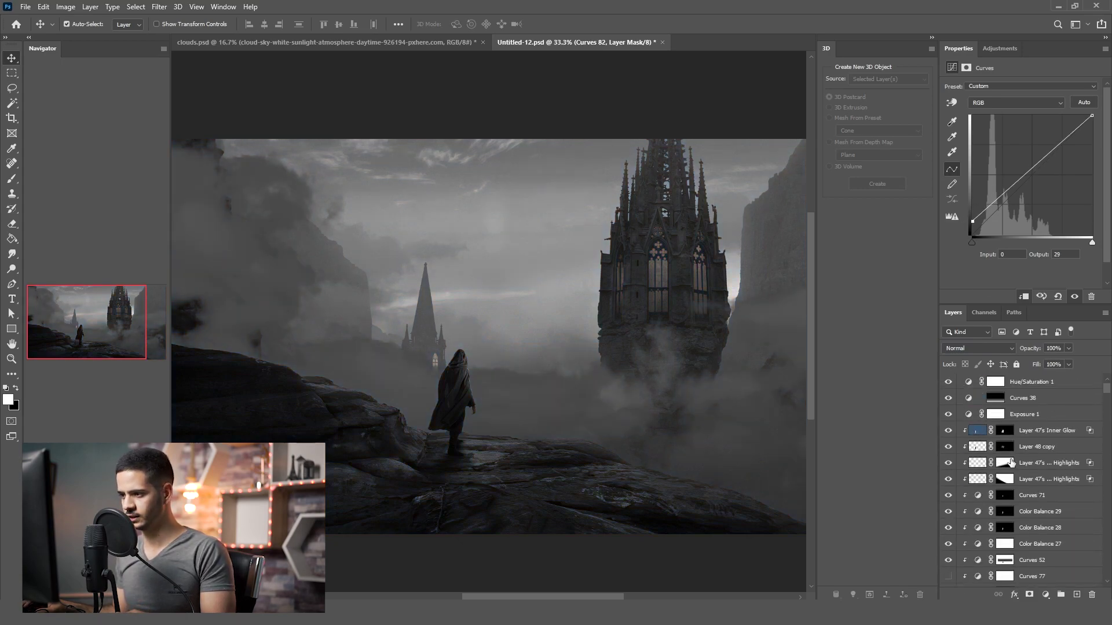
- Hide Curves 82 and lower the white point in Curves 81 to output 44
scroll(1024, 467, "down", 3)
scroll(1023, 468, "down", 5)
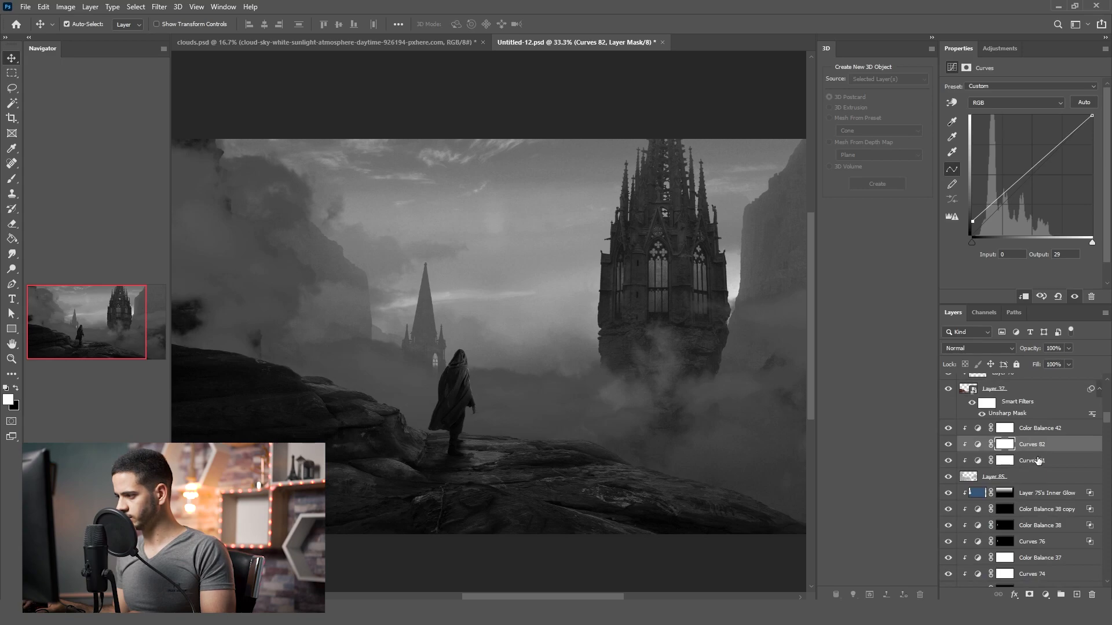
left_click(1037, 460)
left_click(949, 445)
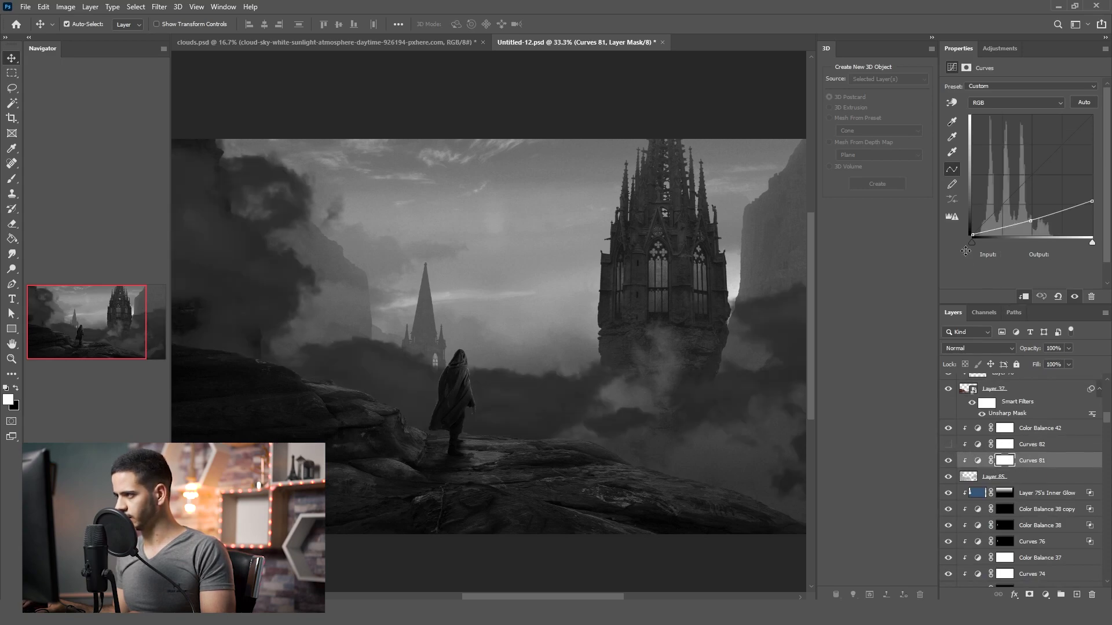
left_click_drag(1030, 221, 1096, 215)
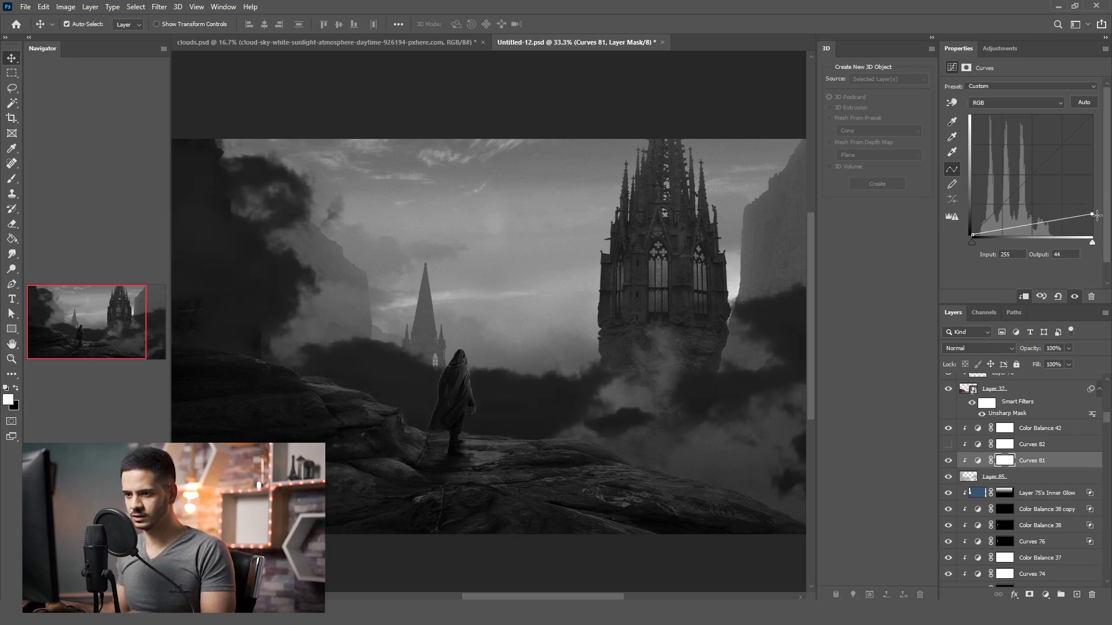
- Turn Curves 82 back on and set its black point to input 0, output 36
right_click(958, 444)
key("Escape")
left_click(948, 444)
left_click(1035, 446)
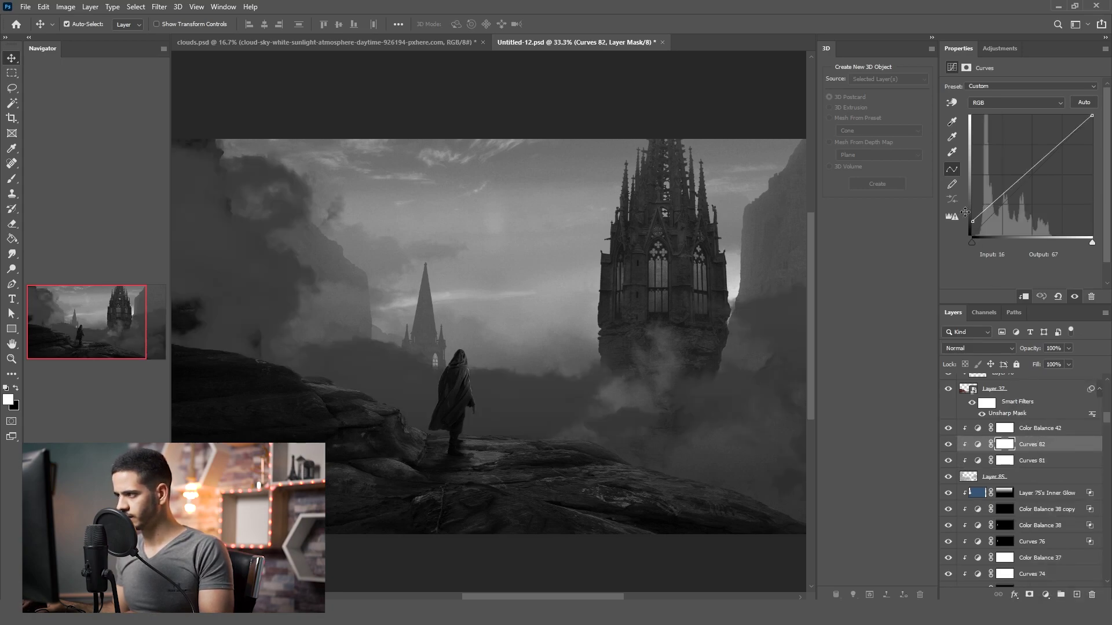
left_click_drag(973, 221, 969, 217)
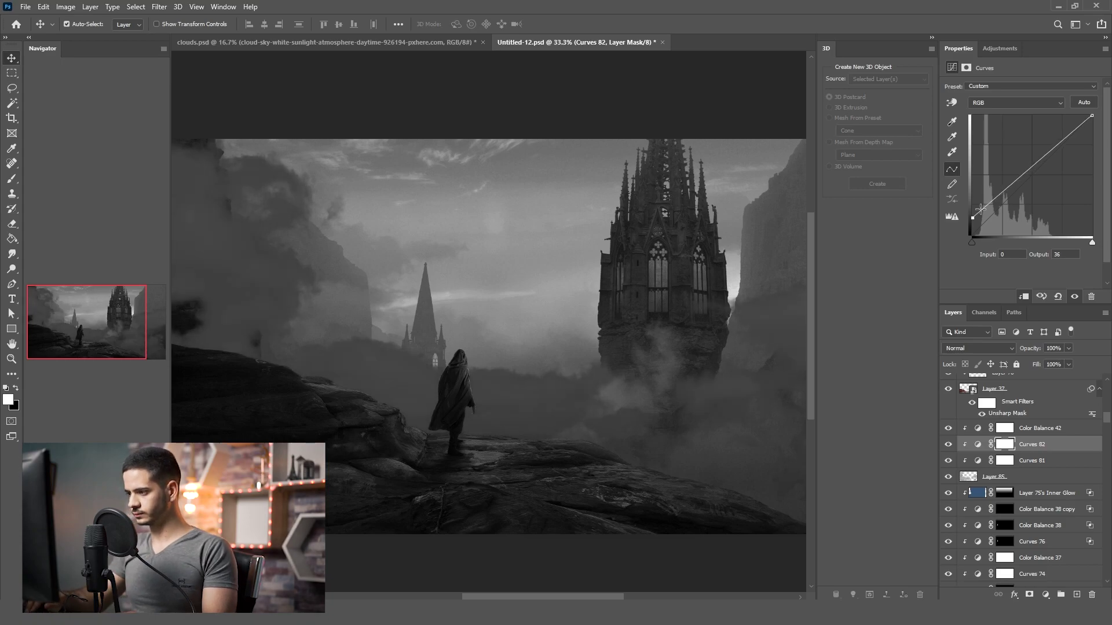
key("Down")
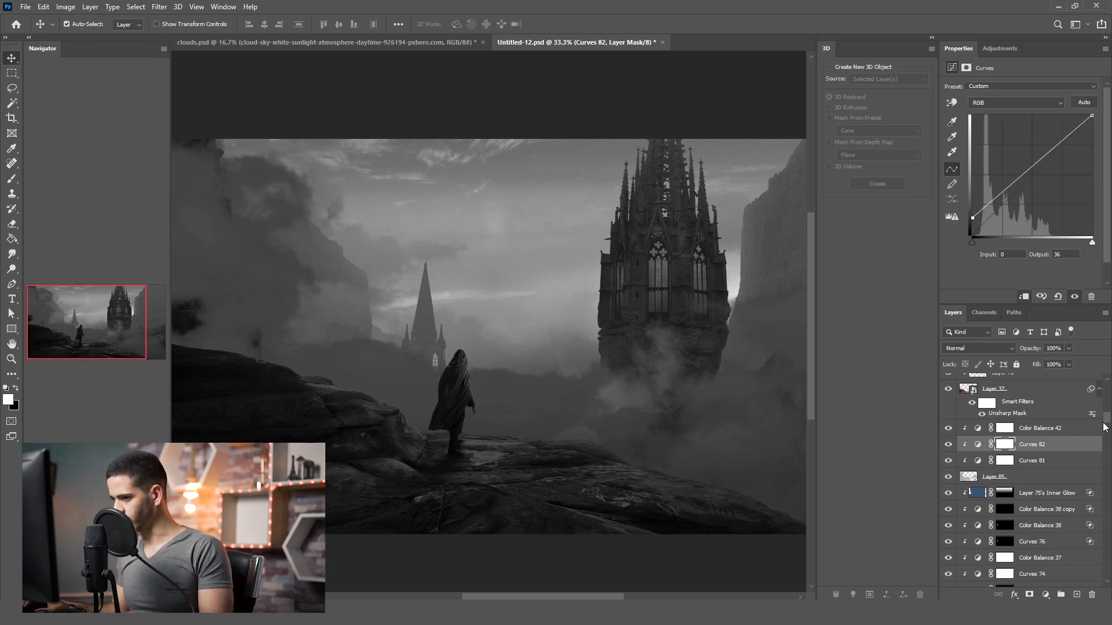
- Hide the desaturating Hue/Saturation layer to bring back color, and set Color Balance 42's midtones Yellow-Blue to +56
scroll(1108, 423, "up", 5)
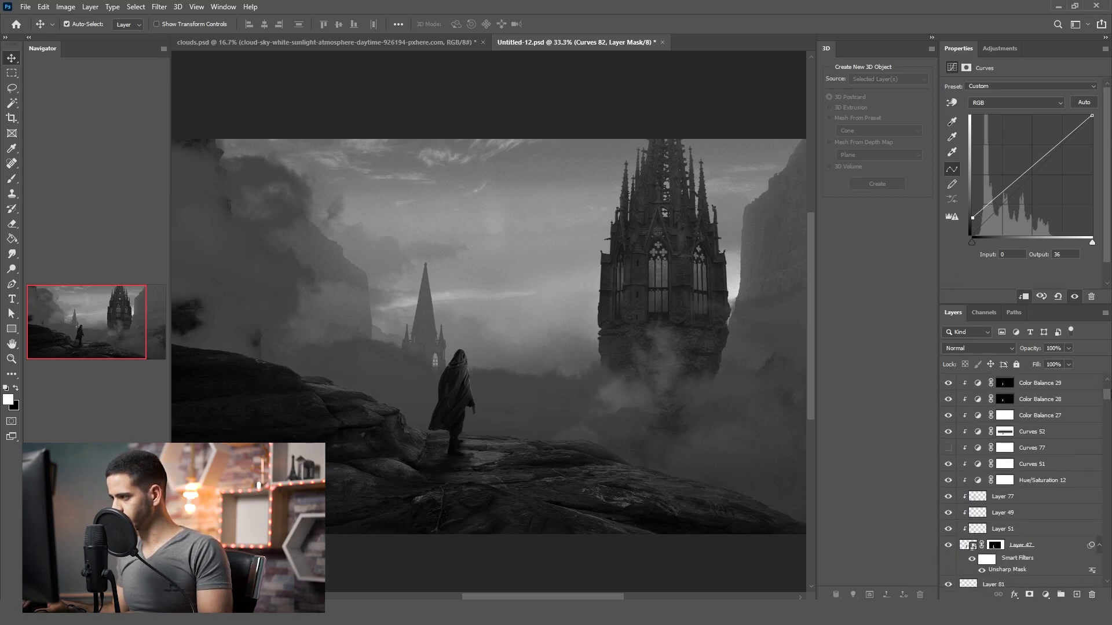
left_click(948, 382)
scroll(1015, 435, "down", 10)
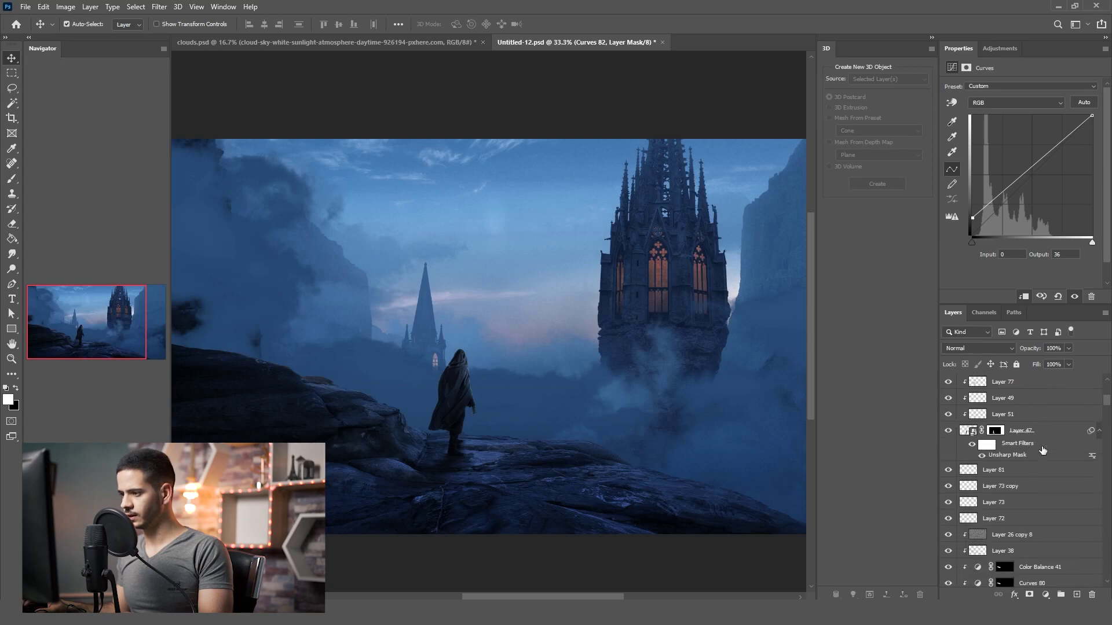
left_click(1042, 445)
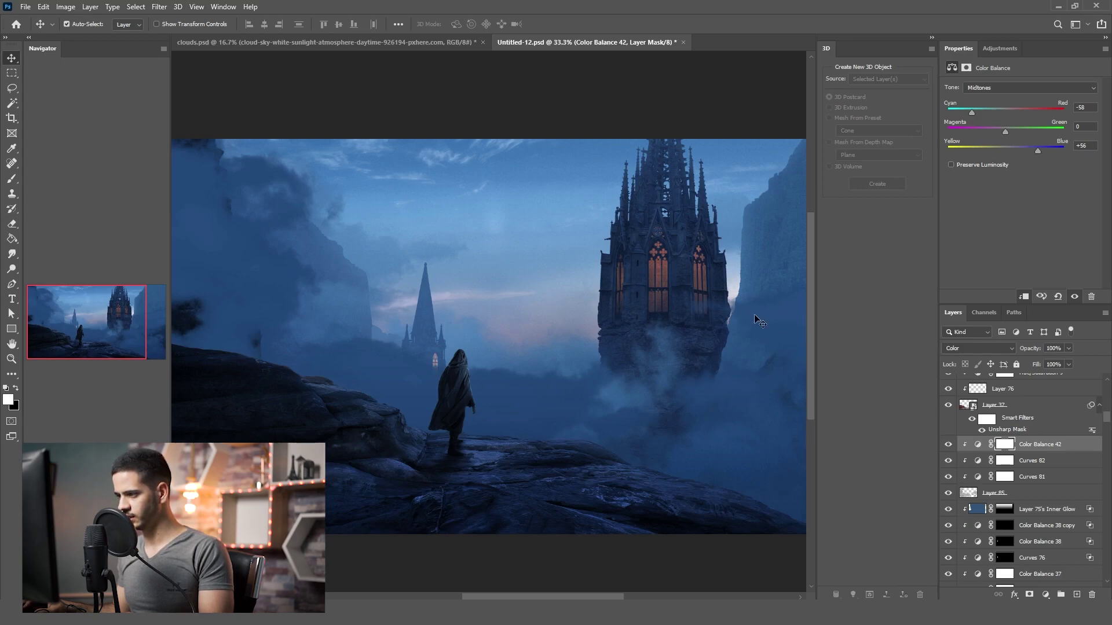
- Compare the composite with and without Color Balance 42, and close the Navigator panel
left_click(948, 445)
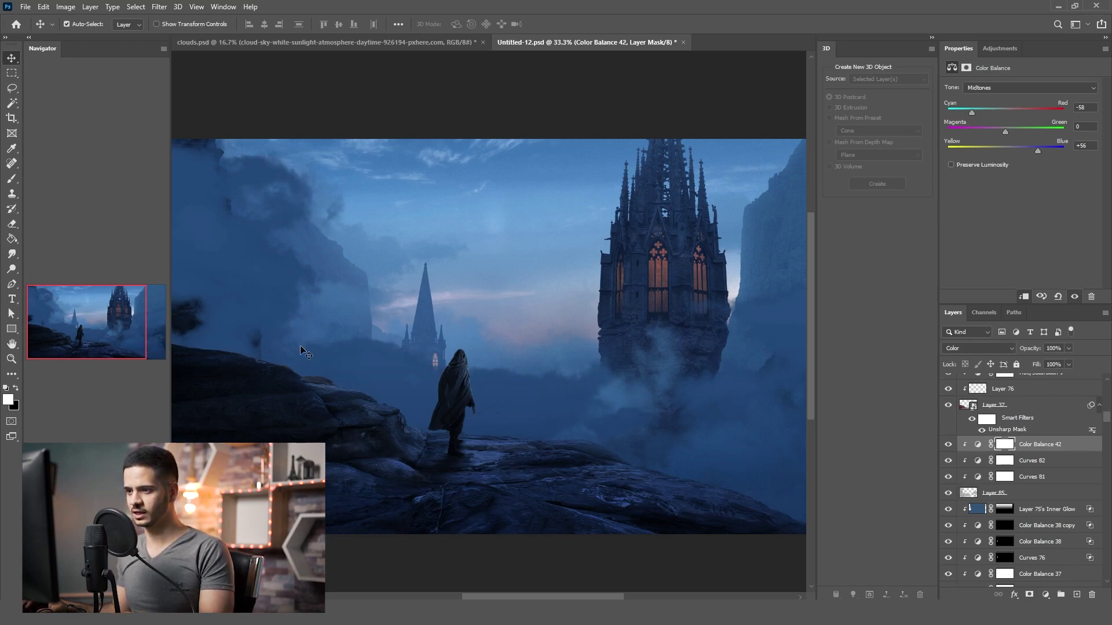
left_click(164, 49)
left_click(208, 72)
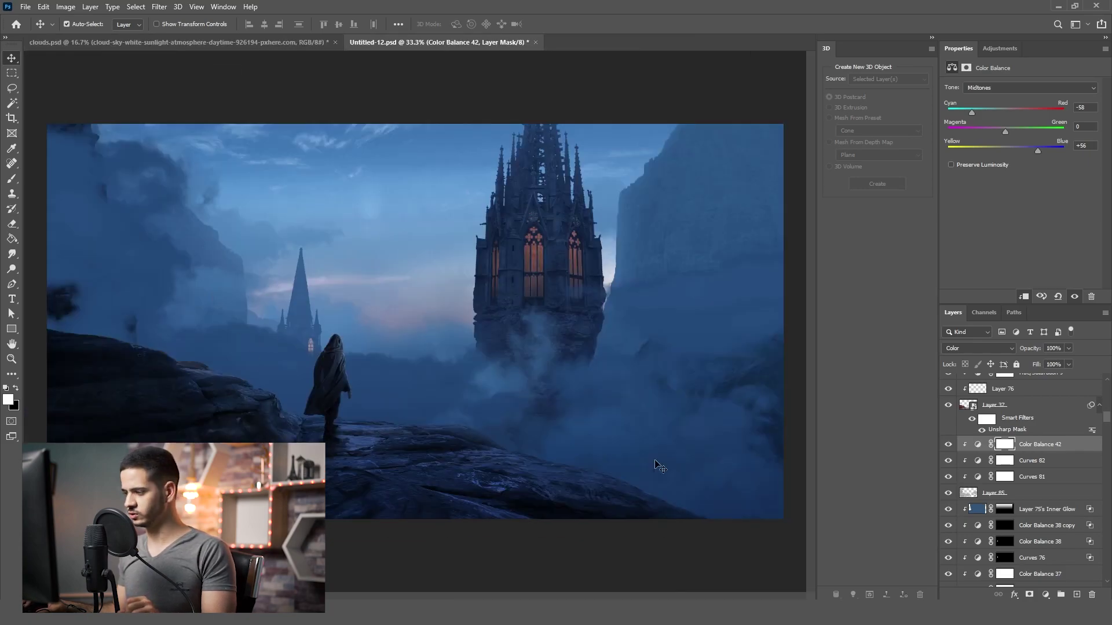
- Duplicate Layer 85 together with Curves 81, Curves 82 and Color Balance 42, and merge the copies into one layer
left_click(1026, 494)
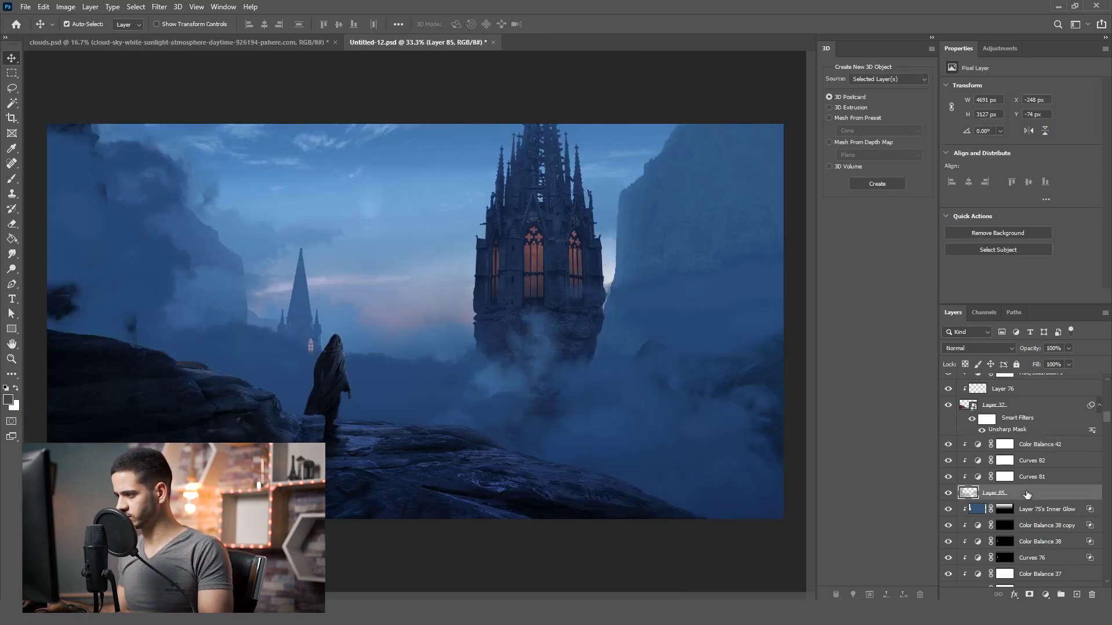
left_click(1042, 446, "shift")
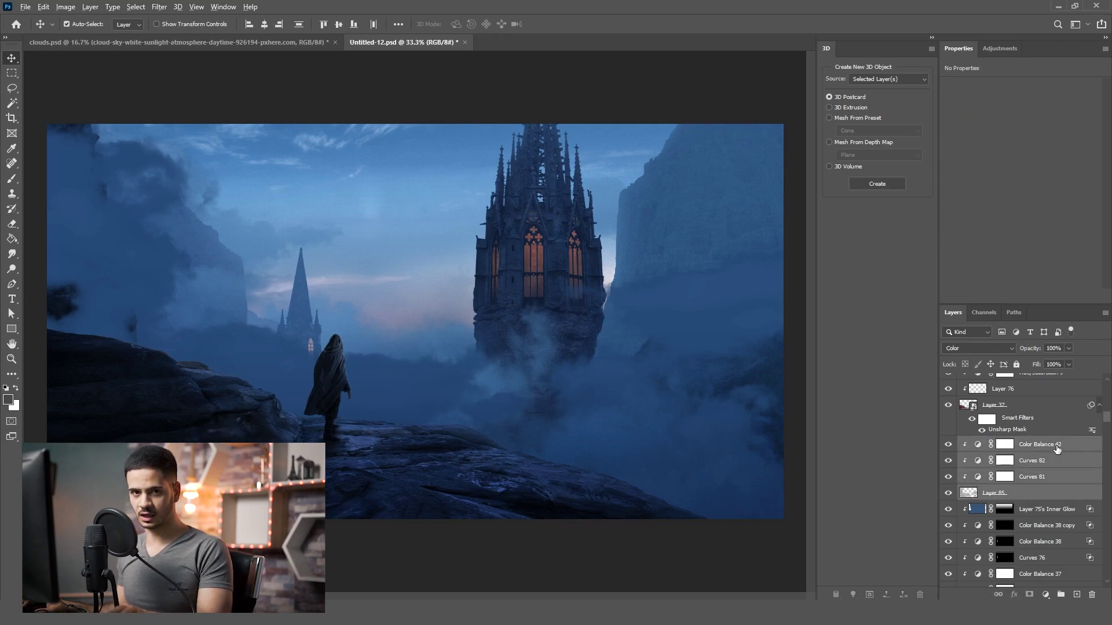
left_click_drag(1057, 448, 1065, 439)
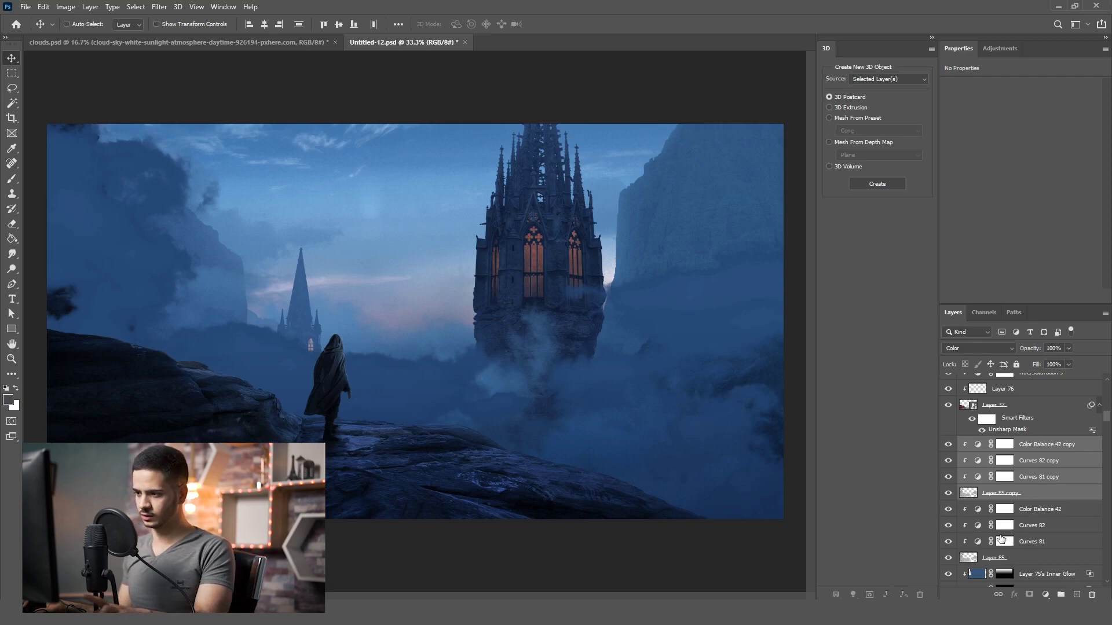
key("ctrl+e")
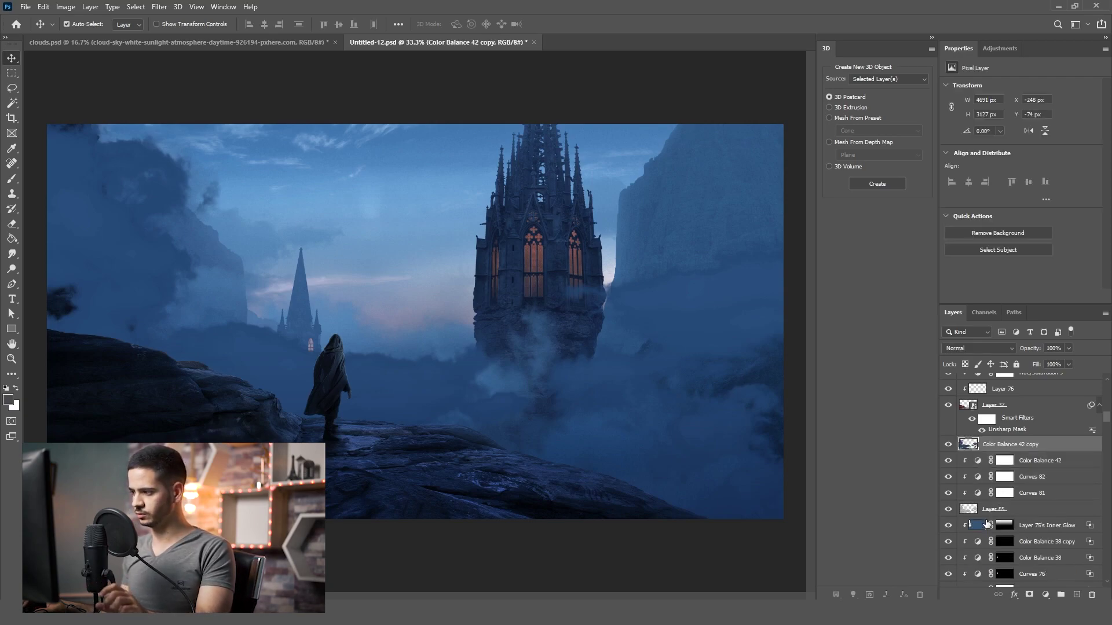
- Set the merged cloud copy's blend mode to Screen and hide it with a black layer mask
left_click(964, 349)
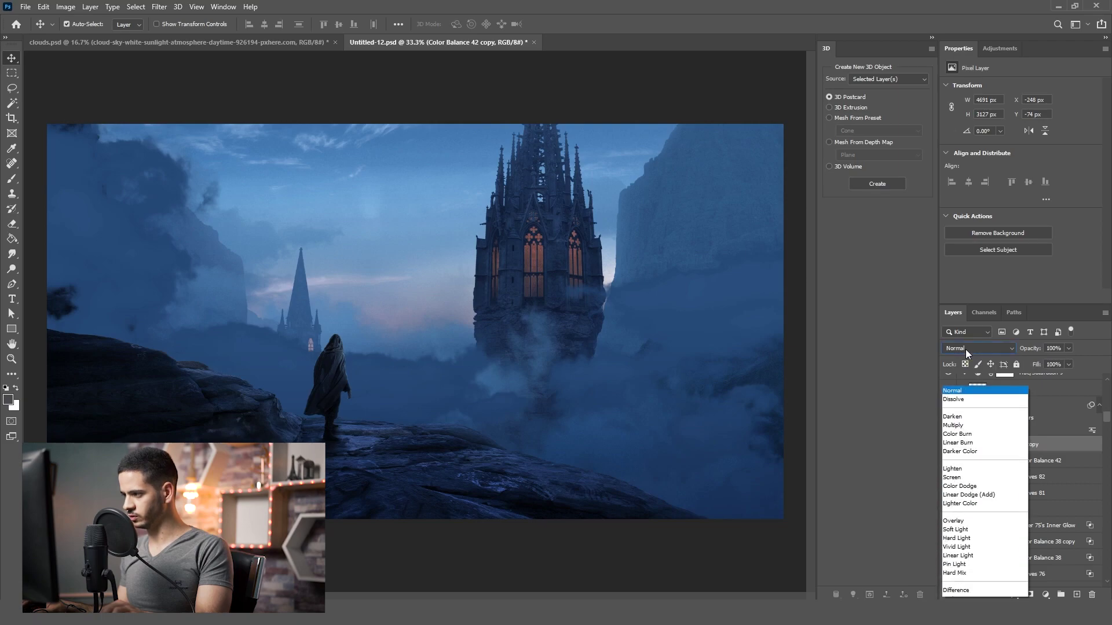
left_click(979, 412)
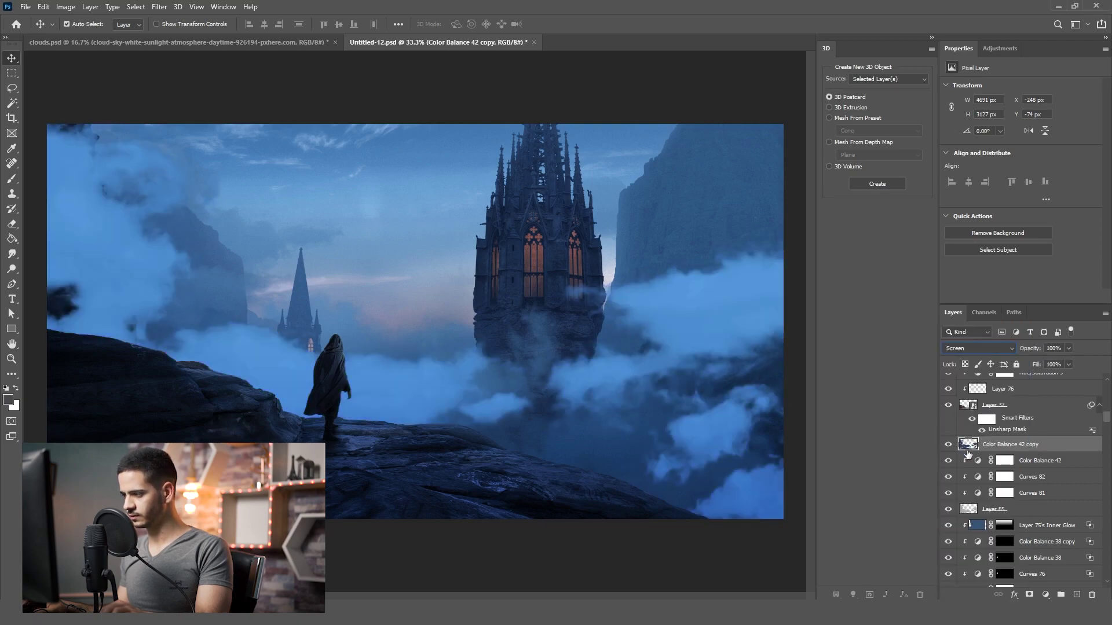
left_click(1030, 595)
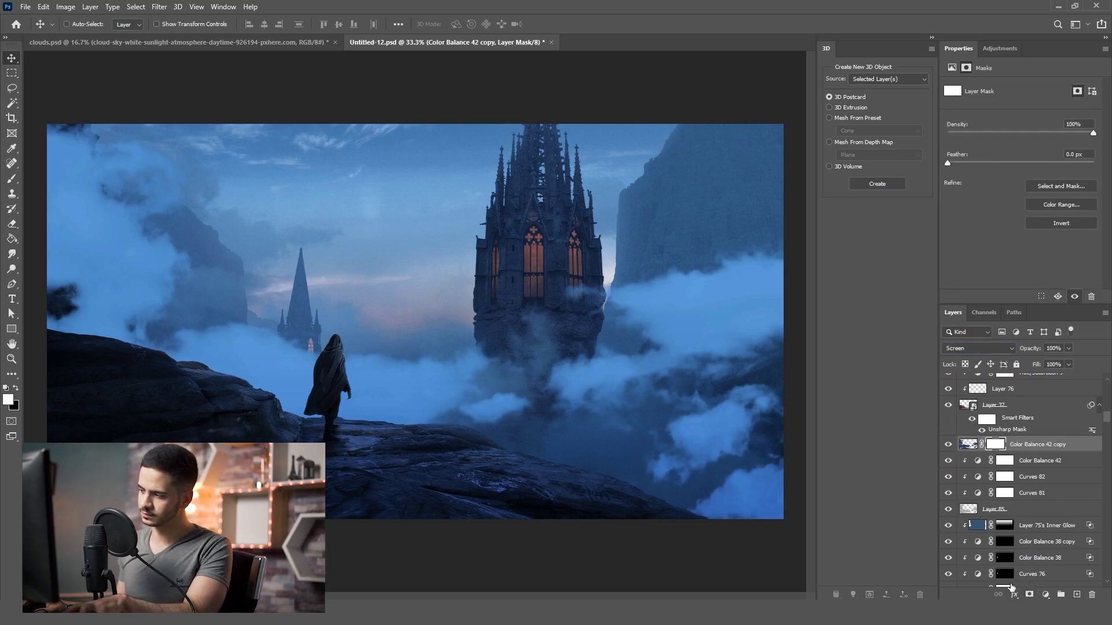
key("ctrl+i")
- Paint white on the mask with a large soft brush at 10% flow to brighten the clouds around the distant spire and cathedral
key("b")
left_click_drag(342, 314, 363, 312)
mouse_move(199, 248)
left_mouse_down()
mouse_move(197, 278)
mouse_move(175, 295)
mouse_move(196, 268)
mouse_move(174, 299)
mouse_move(189, 272)
mouse_move(329, 180)
mouse_move(214, 125)
mouse_move(170, 331)
mouse_move(257, 330)
mouse_move(295, 294)
mouse_move(388, 303)
mouse_move(424, 331)
mouse_move(365, 313)
mouse_move(191, 200)
mouse_move(152, 141)
mouse_move(193, 128)
mouse_move(229, 147)
mouse_move(270, 229)
mouse_move(228, 280)
mouse_move(277, 252)
mouse_move(349, 277)
mouse_move(438, 279)
mouse_move(462, 316)
mouse_move(688, 443)
mouse_move(472, 335)
left_mouse_up()
scroll(411, 322, "down", 2)
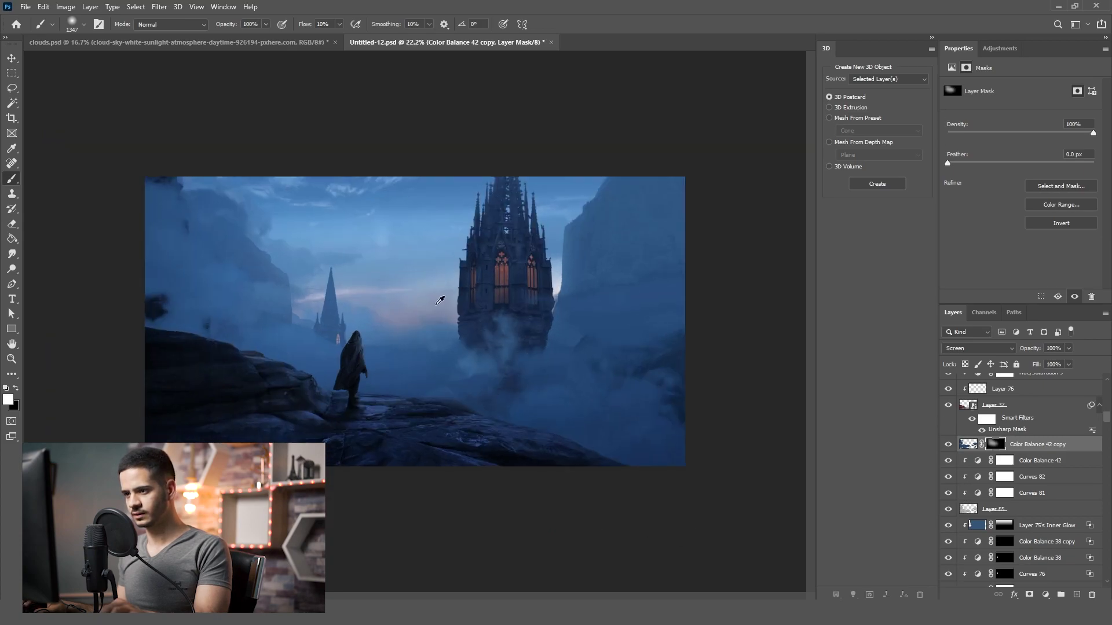
scroll(405, 318, "up", 1)
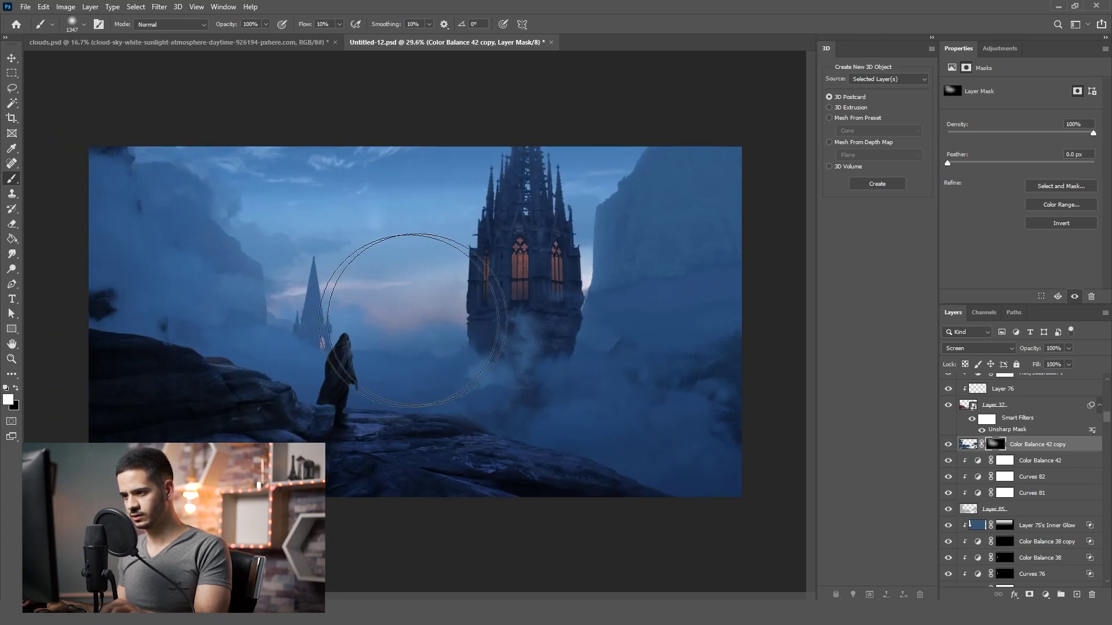
- Clip a Color Balance adjustment in Color mode to the Screen cloud copy, with midtones Cyan-Red -13 and Yellow-Blue -15
left_click(1045, 595)
left_click(1048, 491)
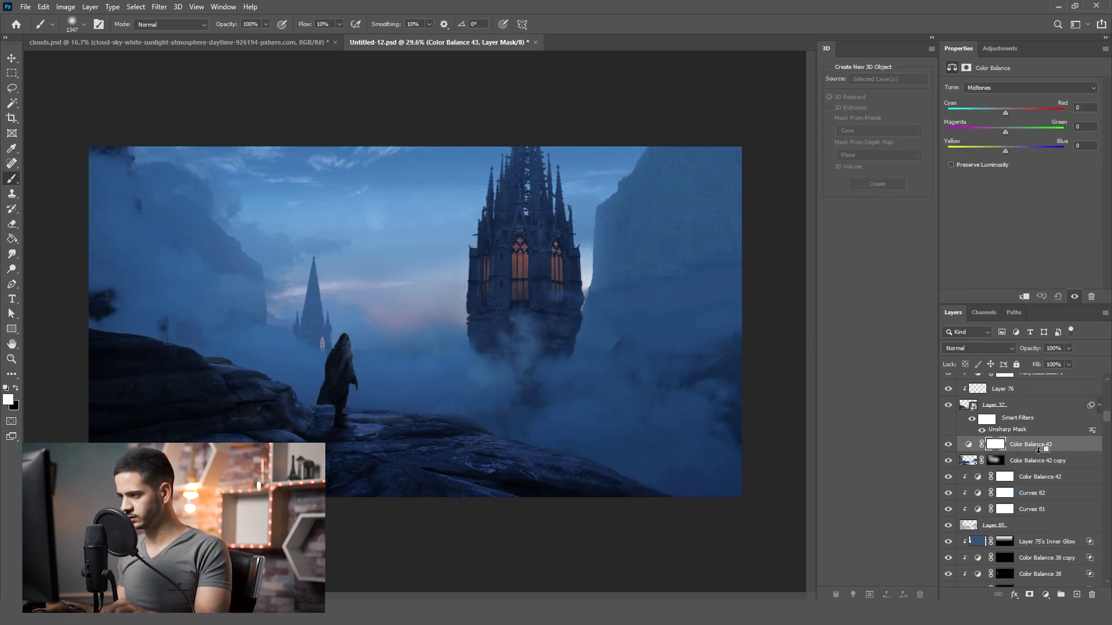
left_click(961, 348)
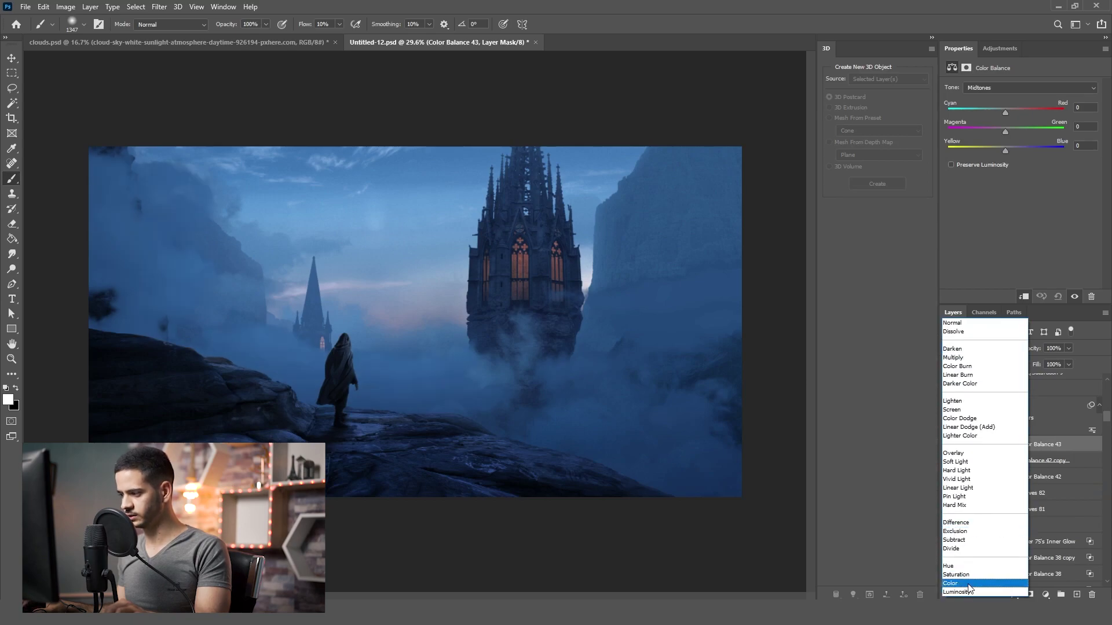
left_click(970, 585)
left_click_drag(1006, 148, 999, 152)
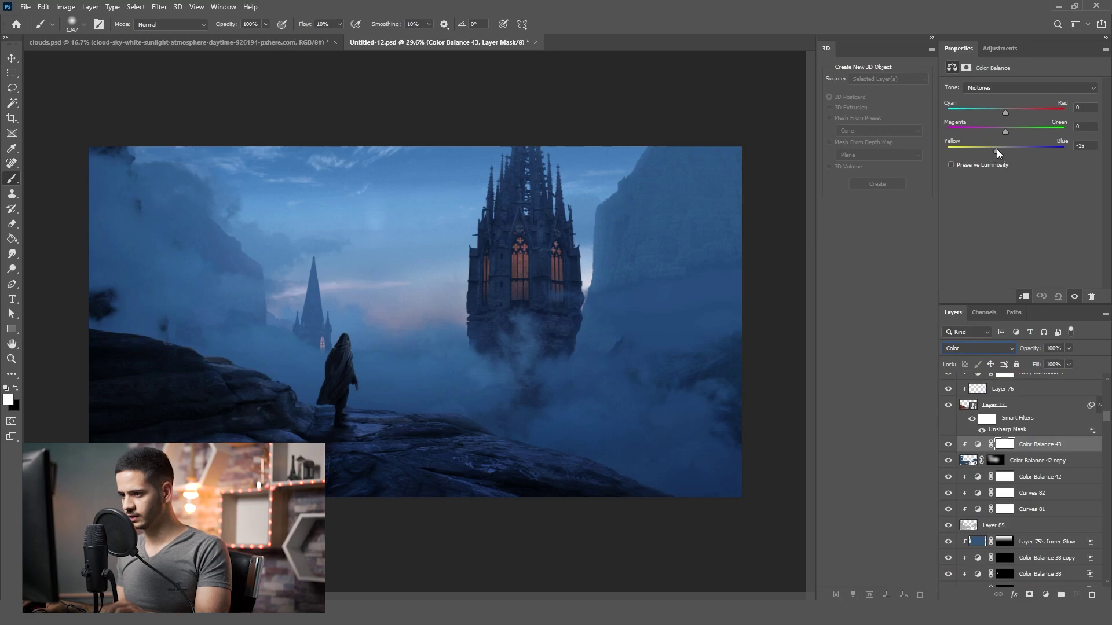
left_click(1015, 110)
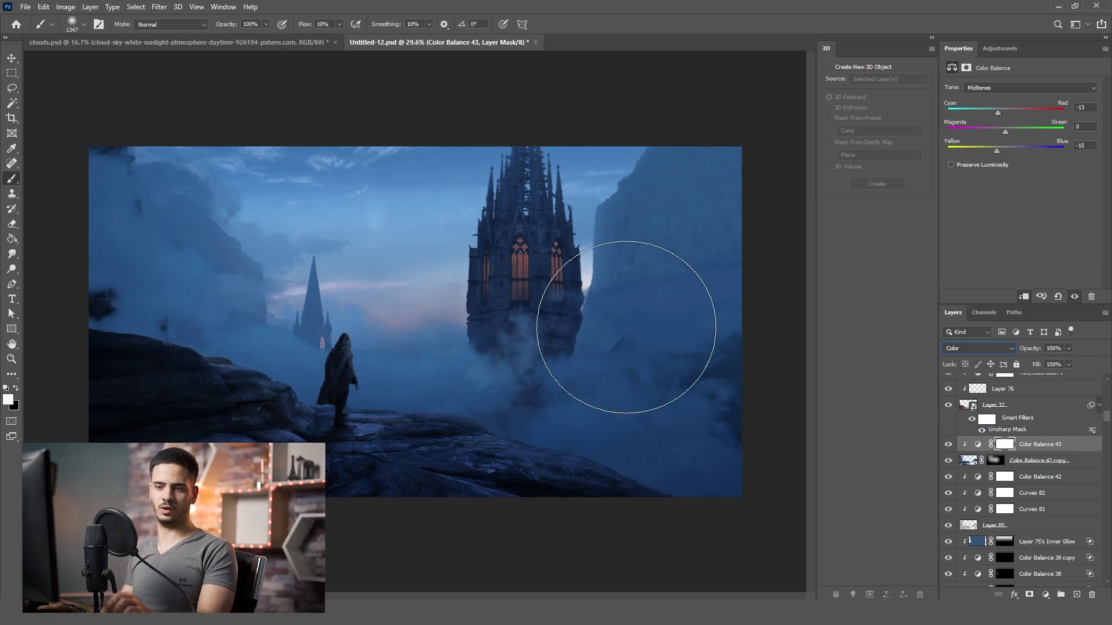
- Add a new clipped layer above Color Balance 42 and fill it with black using the Paint Bucket
left_click(1048, 478)
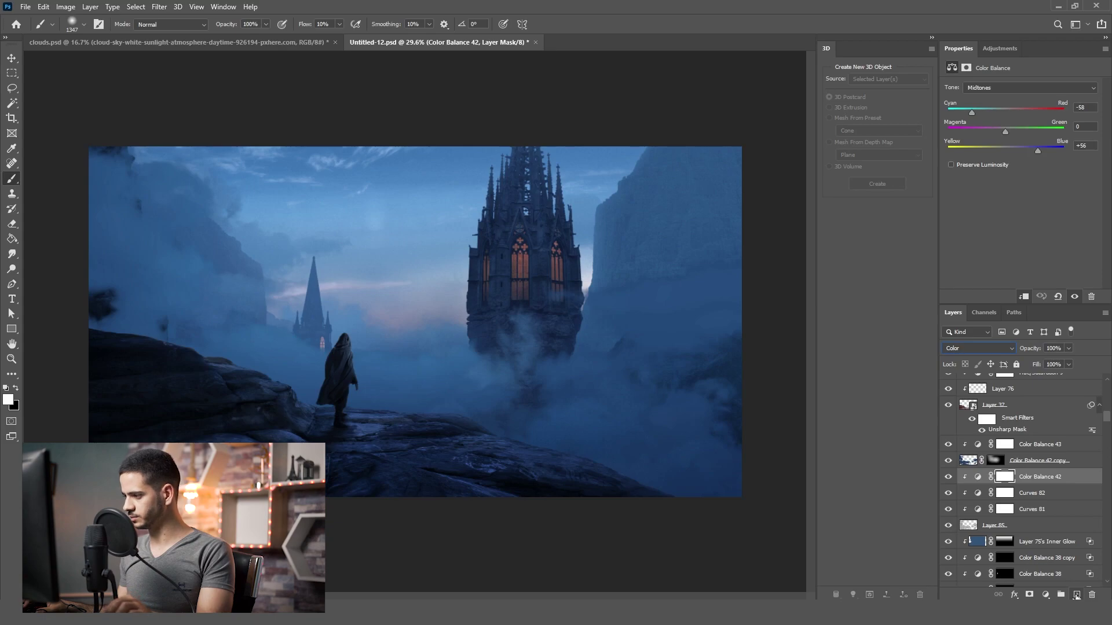
left_click(1076, 595)
key("x")
left_click(1022, 481, "alt")
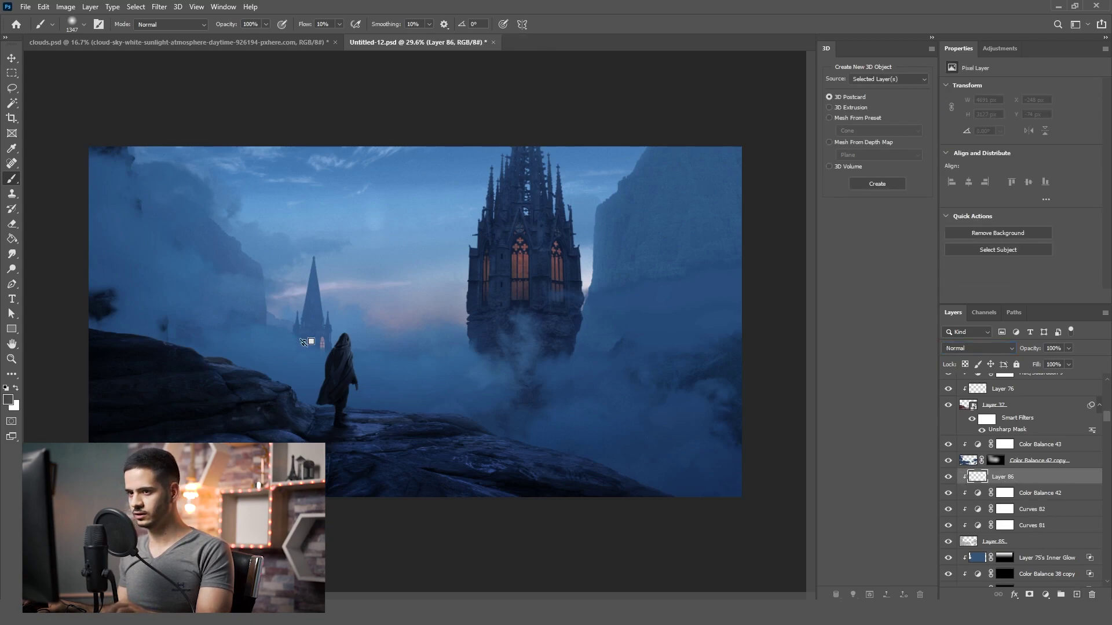
left_click(12, 239)
left_click(7, 387)
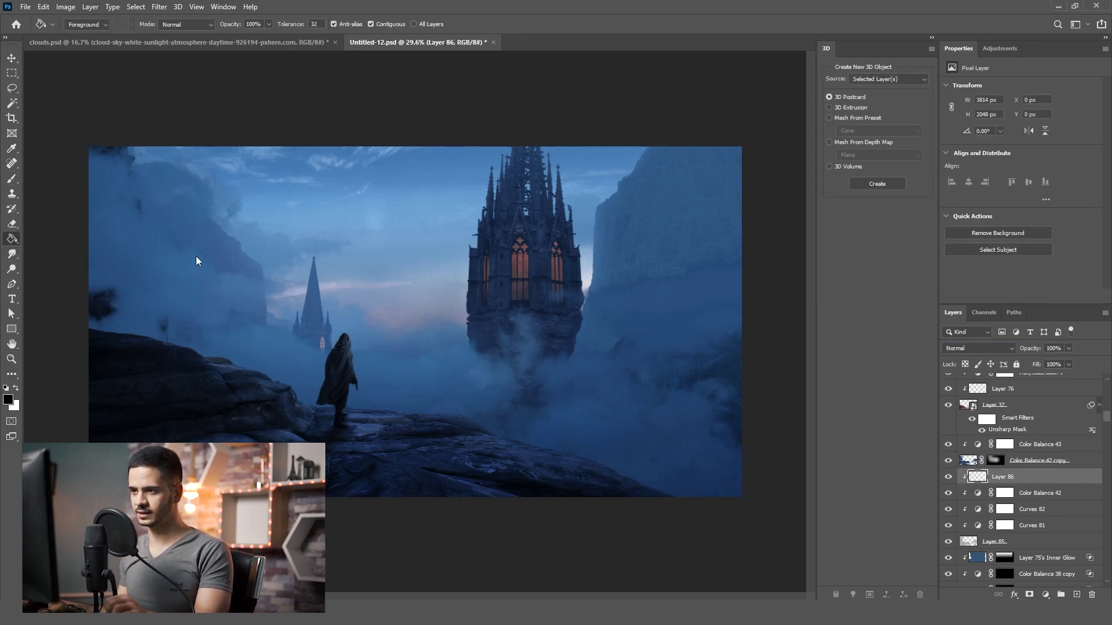
left_click(201, 264)
- Apply Add Noise to the black layer at 400%, Gaussian and Monochromatic
left_click(160, 7)
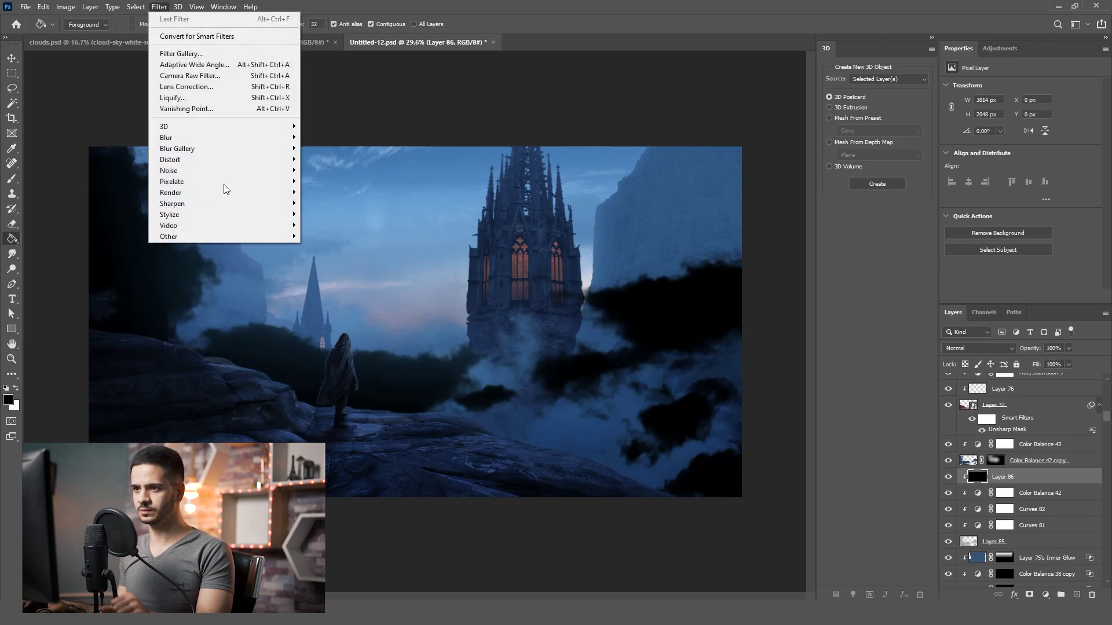
mouse_move(235, 174)
left_click(326, 170)
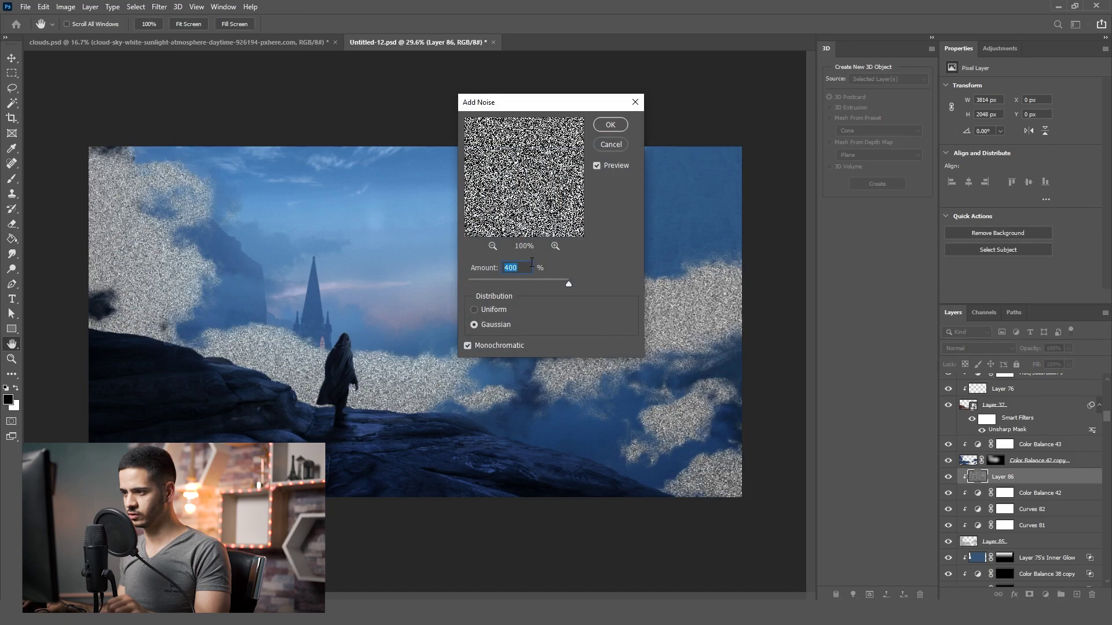
left_click(610, 127)
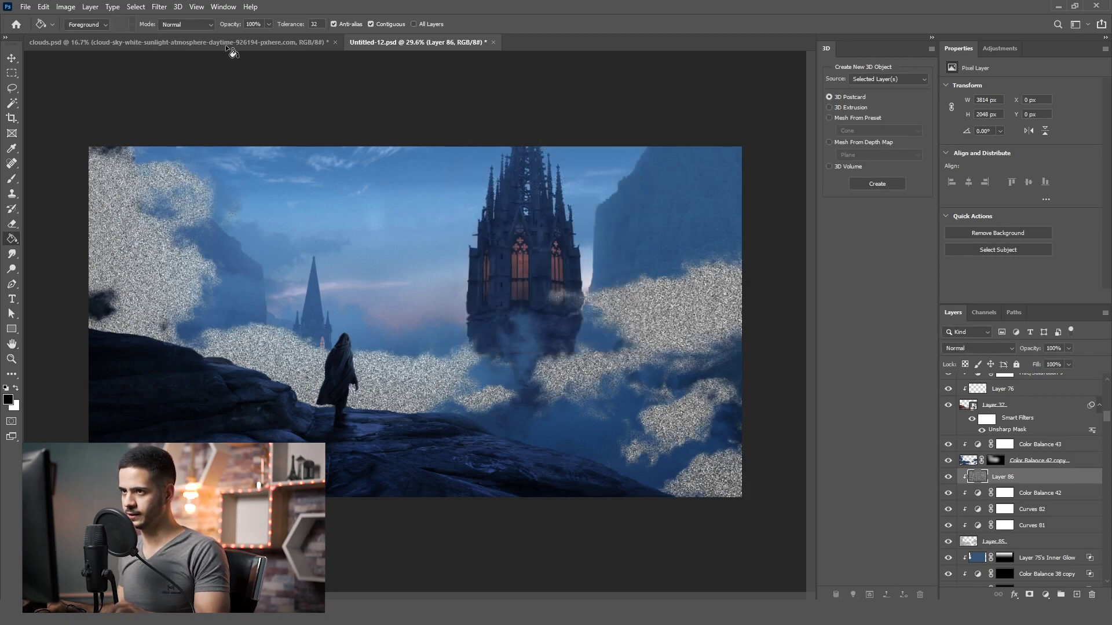
- Soften the noise layer with the Blur filter followed by Blur More
left_click(160, 7)
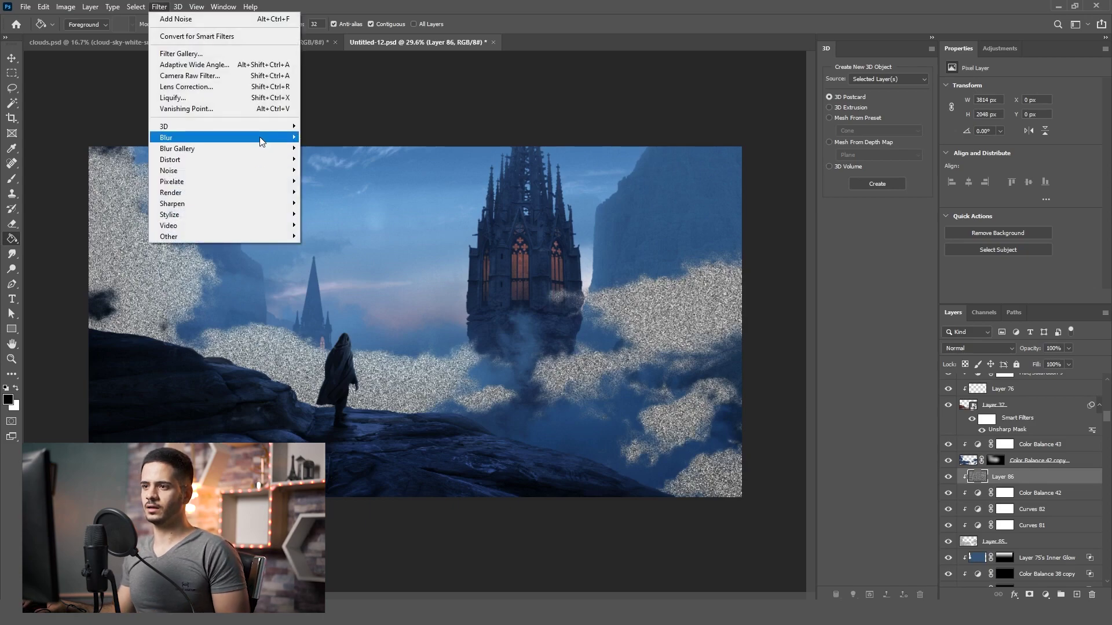
mouse_move(259, 137)
left_click(341, 148)
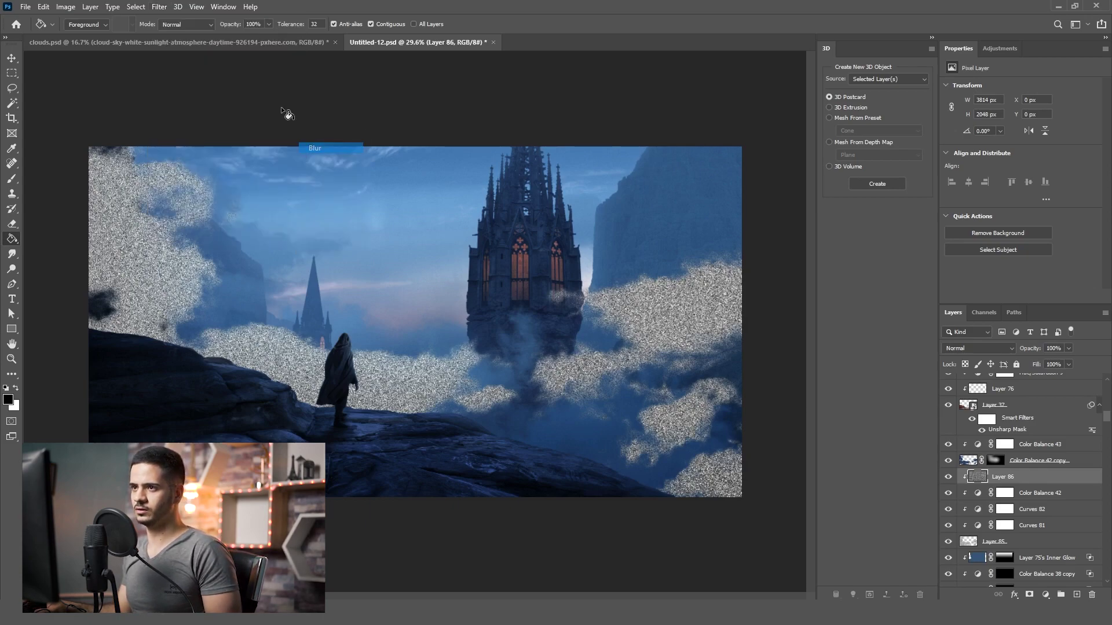
left_click(160, 7)
mouse_move(220, 134)
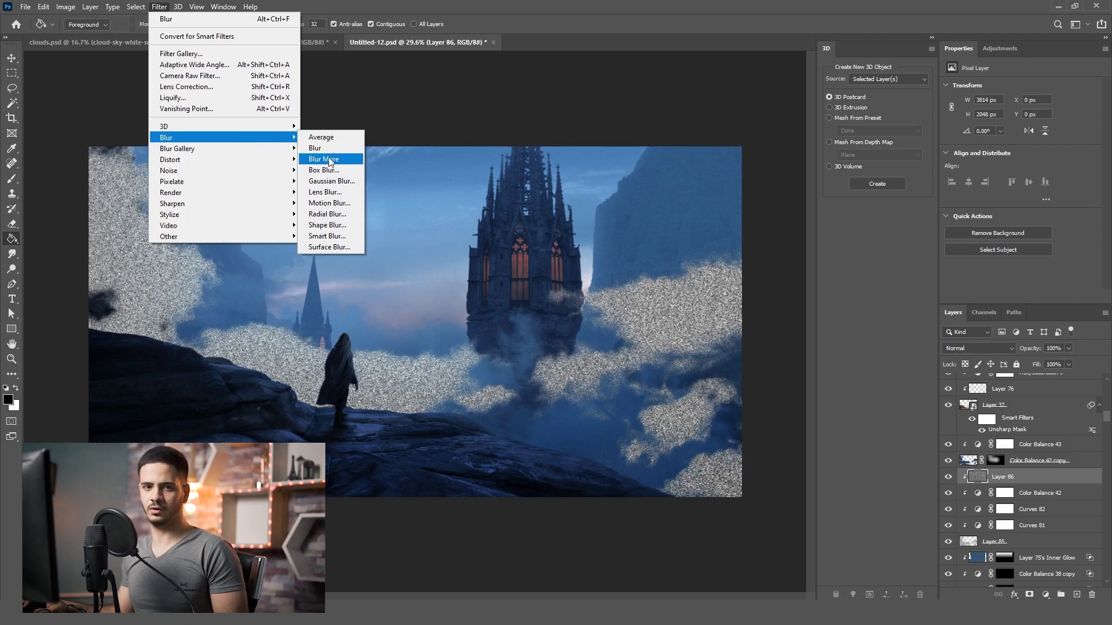
left_click(330, 160)
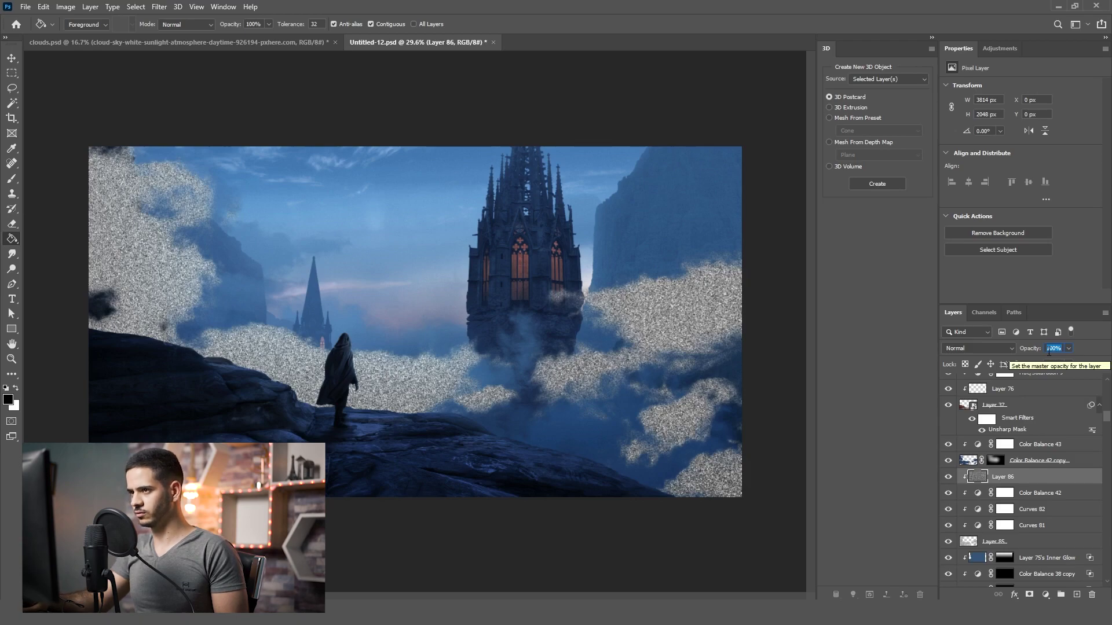
- Set the noise layer's opacity to 5% and its blend mode to Screen
type("5")
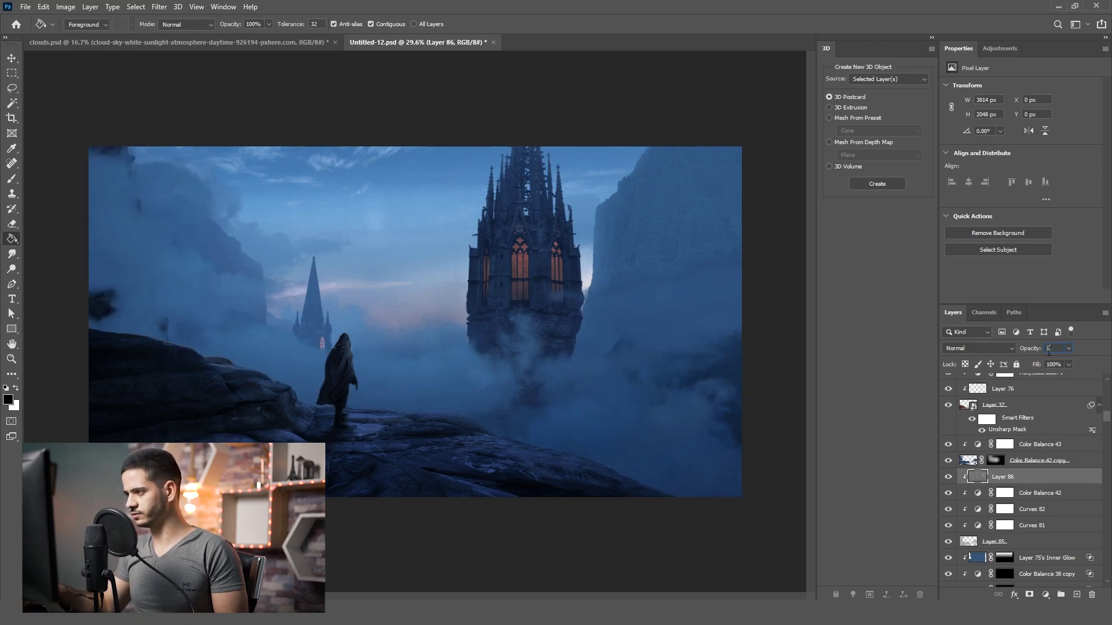
left_click(982, 349)
left_click(969, 410)
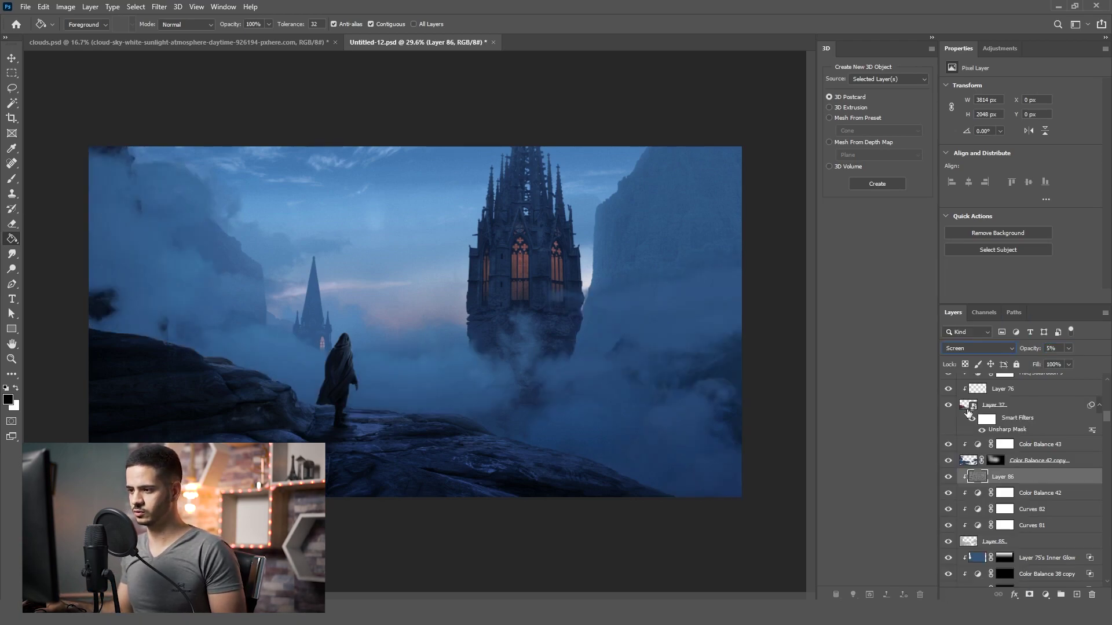
- Examine the grain in the clouds beside the distant spire up close and in the whole composition
key("z")
left_click(208, 315)
left_click(347, 287)
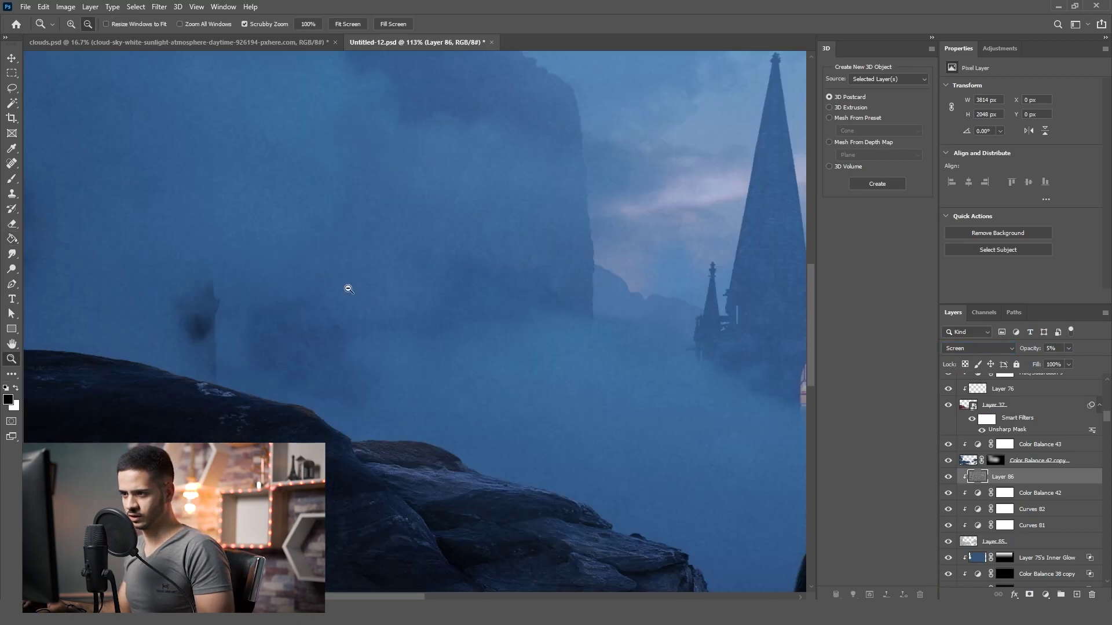
left_click(451, 216)
left_click(451, 217, "alt")
left_click(384, 248, "alt")
left_click(300, 318, "alt")
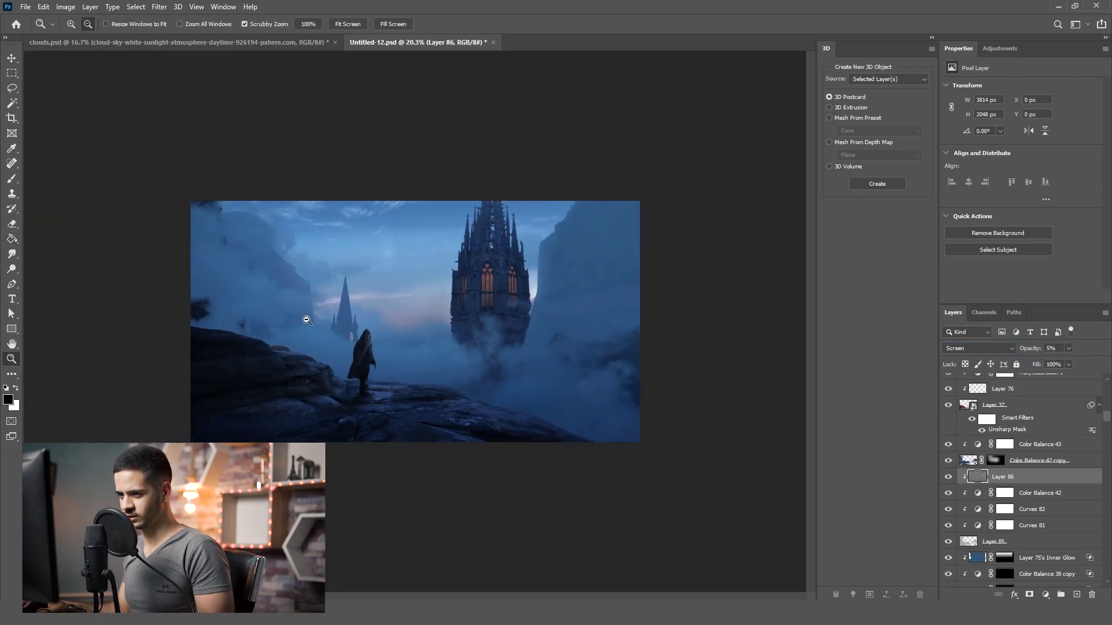
- Hide the cloud layers Layer 85 and Color Balance 42 copy in the composite
left_click(337, 311, "alt")
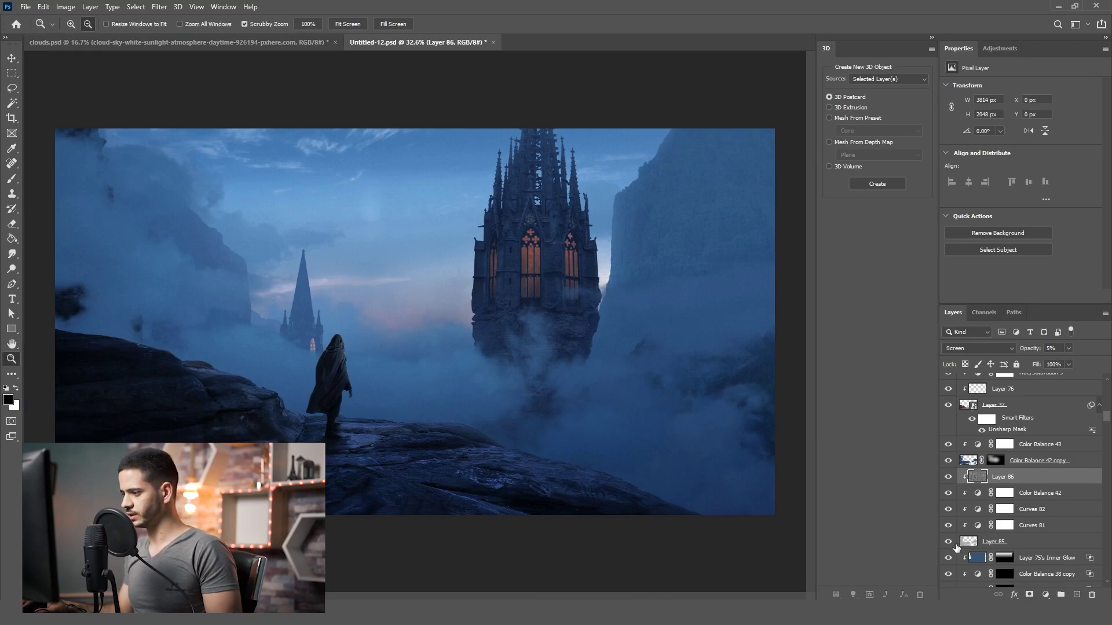
left_click(948, 542)
left_click(948, 460)
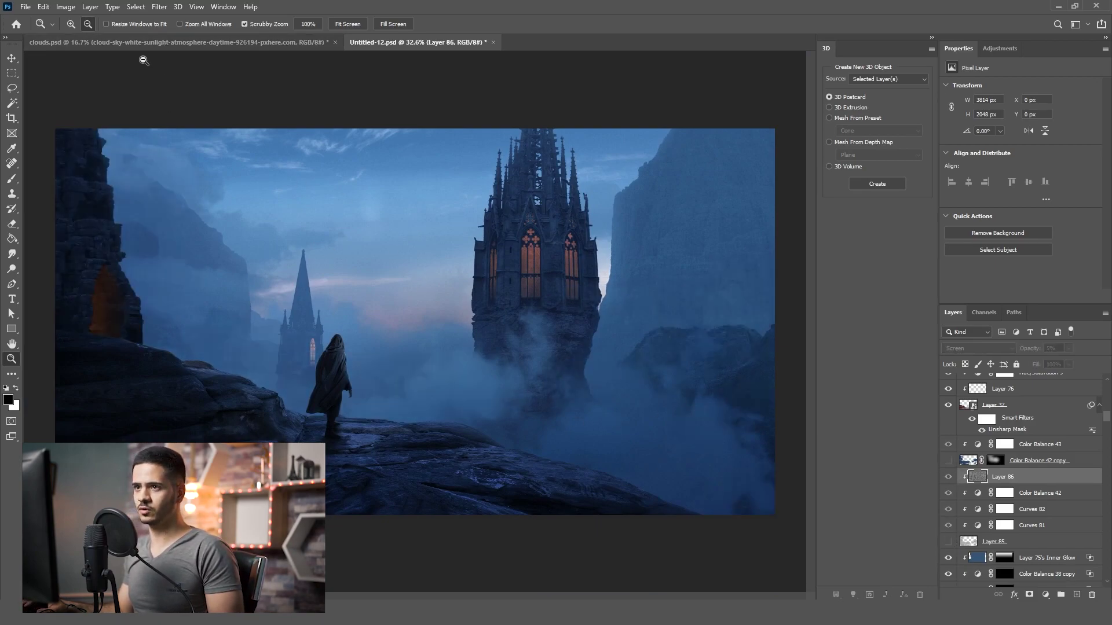
- In clouds.psd, hide the upper two cloud photo layers and select the Hollywood Hills layer
left_click(92, 43)
left_click(11, 88)
left_click(948, 382)
left_click(1019, 400)
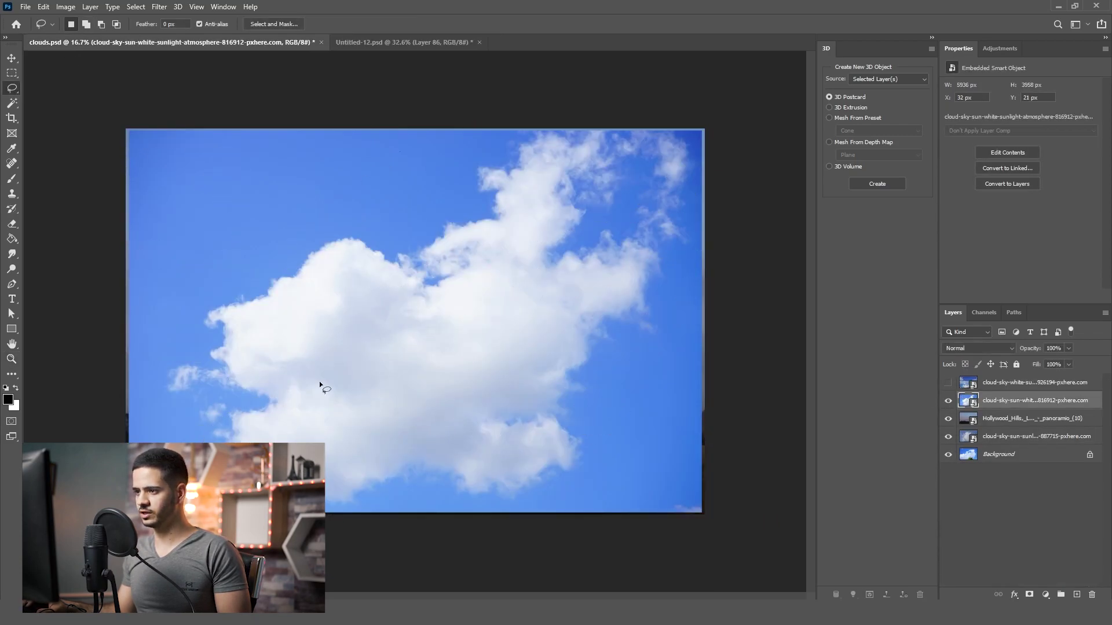
left_click(948, 401)
left_click(996, 421)
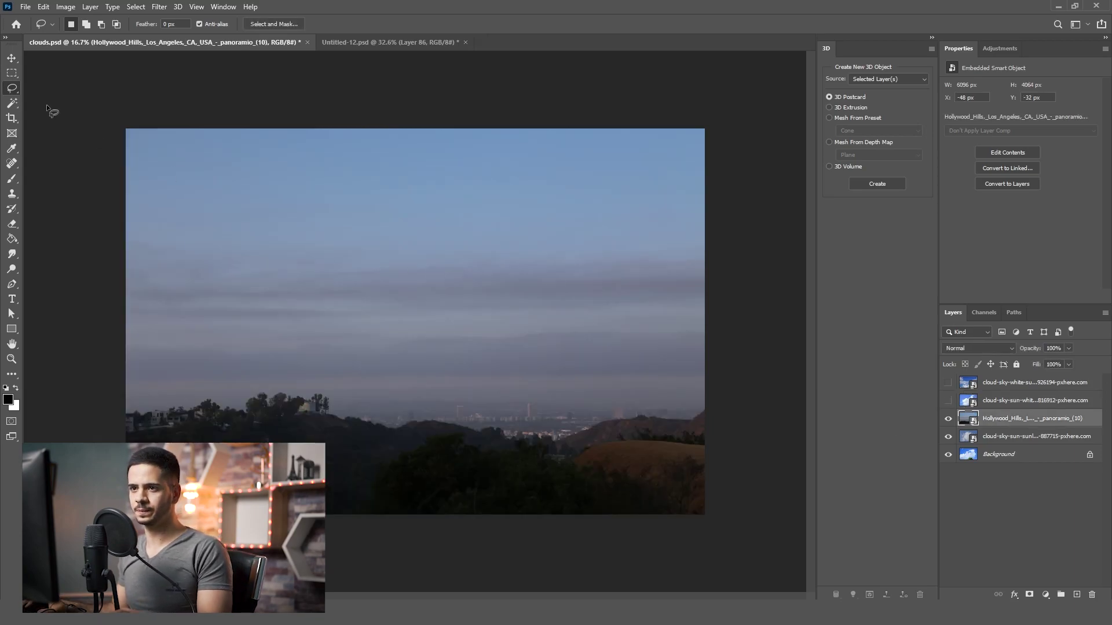
- Select the hazy cloud bands above the Hollywood Hills horizon with the Magic Wand at a tolerance of 7
left_click(8, 108)
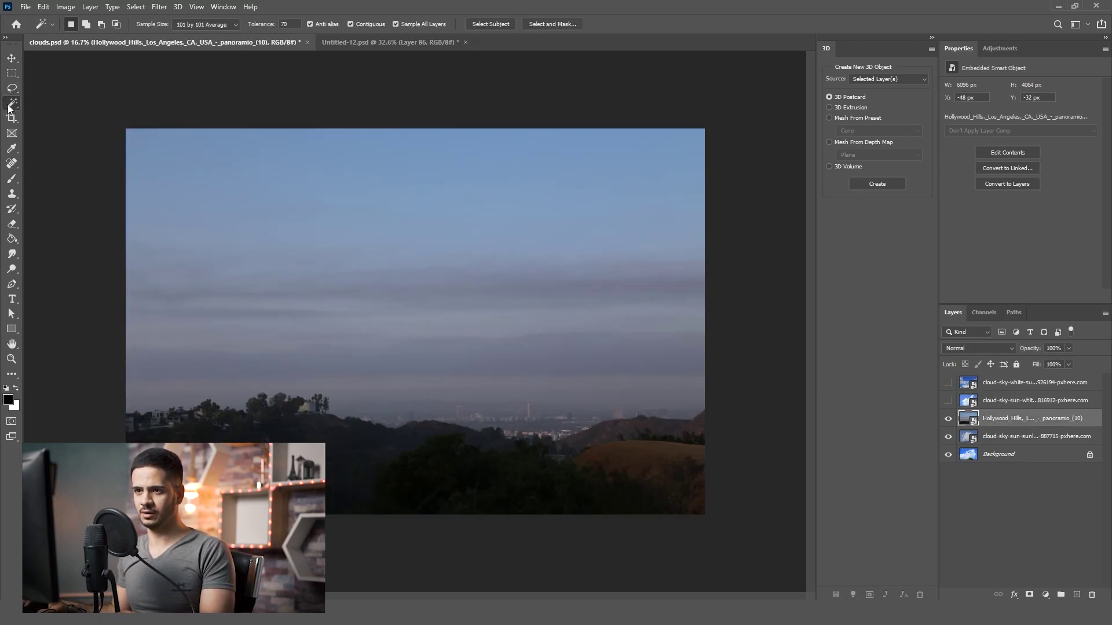
left_click(371, 350)
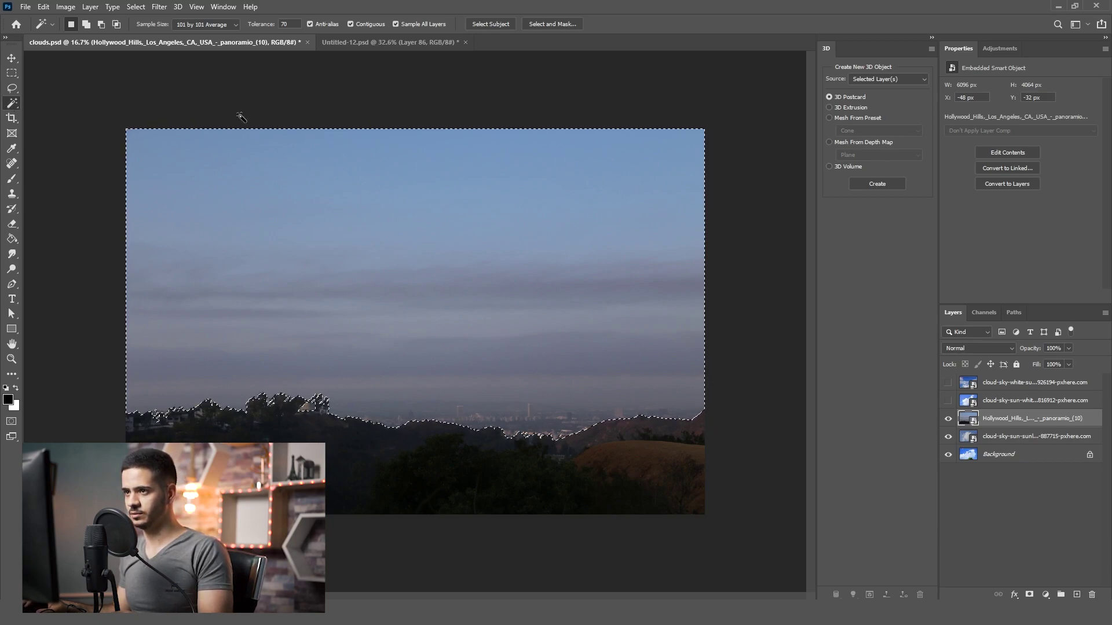
left_click(253, 25)
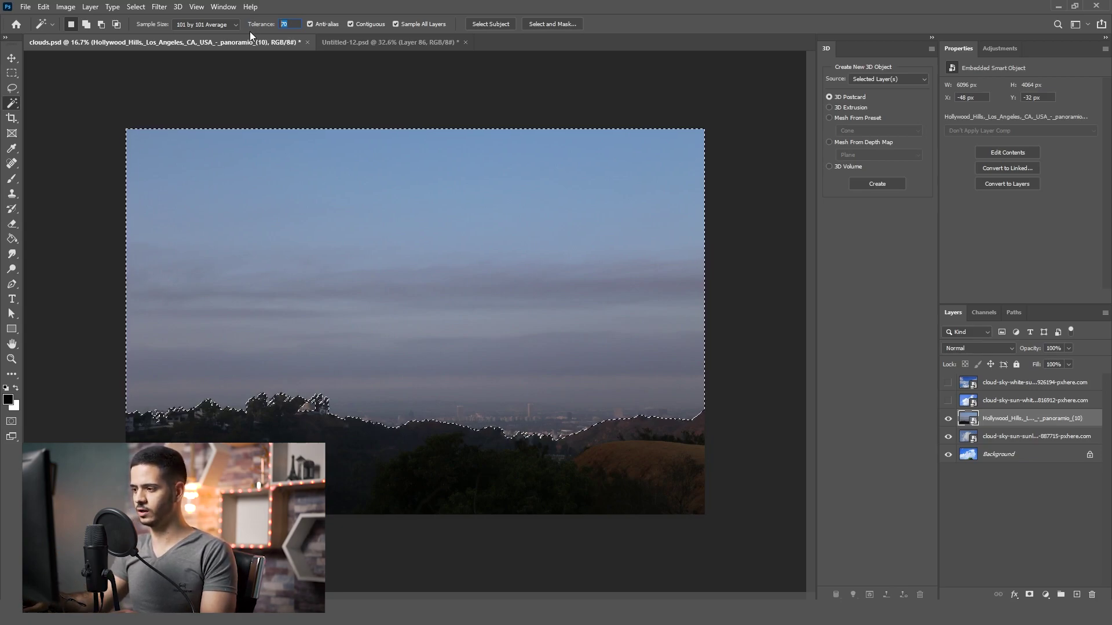
type("7")
left_click(352, 343)
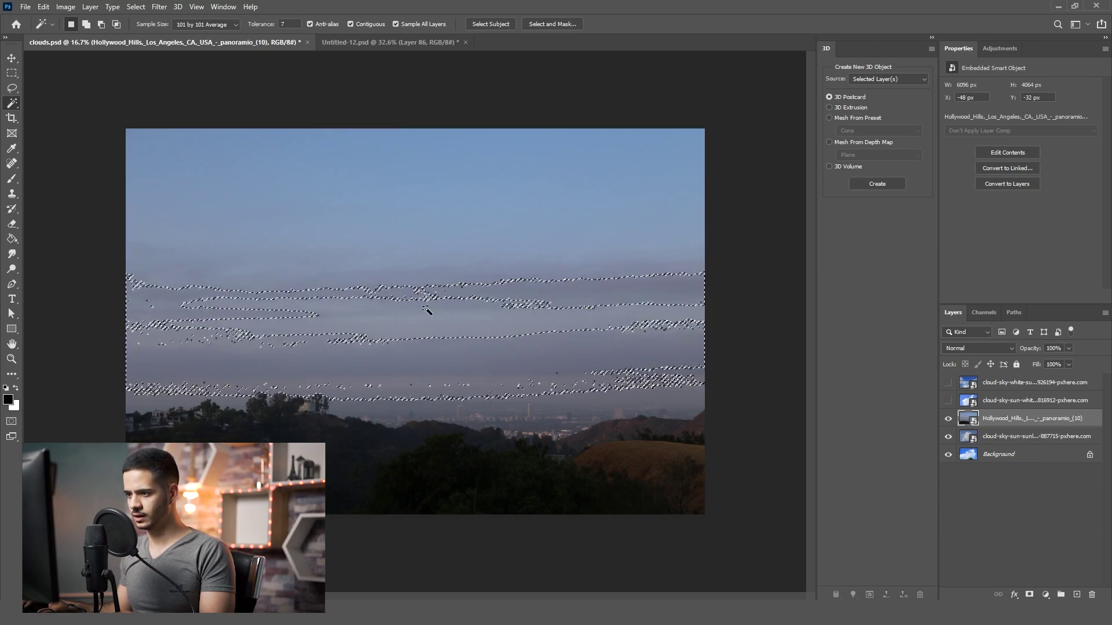
- Refine the cloud band selection in Select and Mask with an edge detection radius of 250 px, output as a selection
left_click(11, 88)
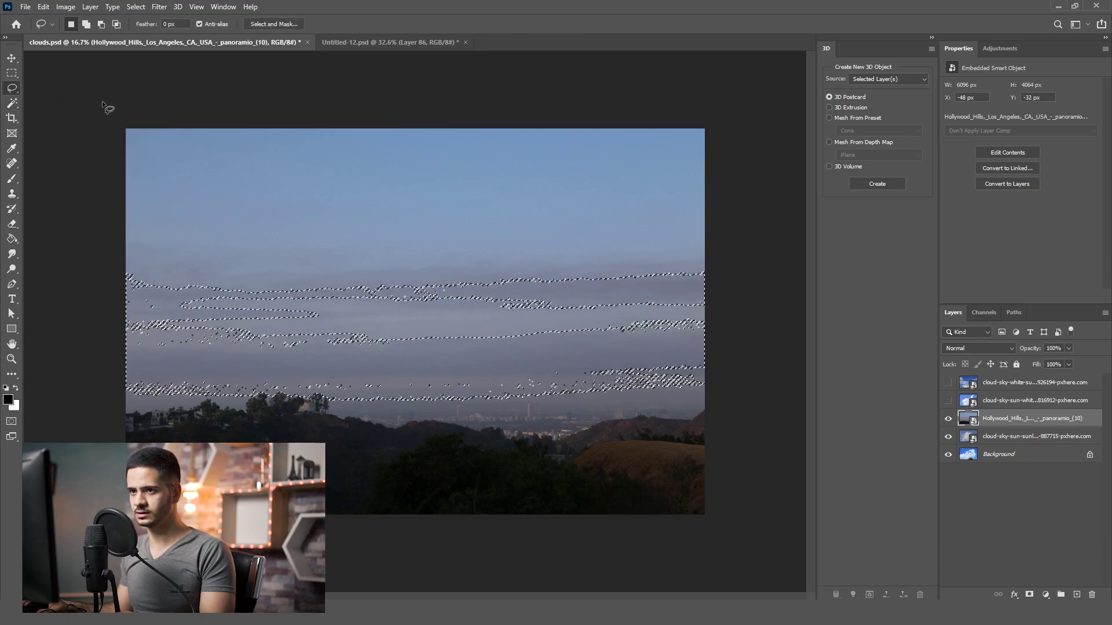
left_click(273, 24)
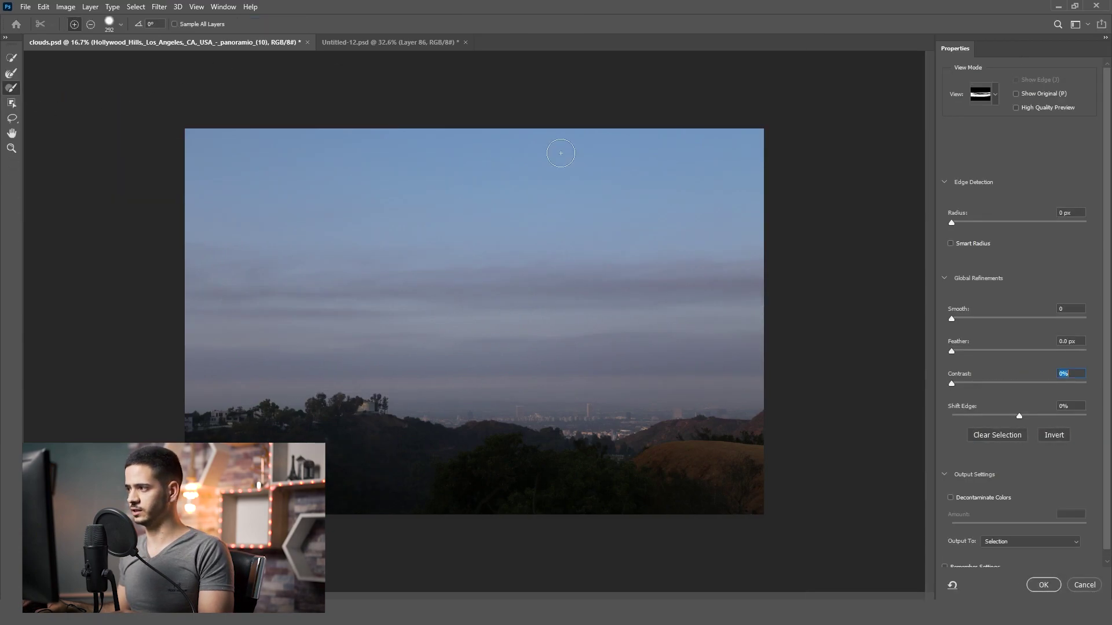
left_click_drag(959, 223, 1089, 237)
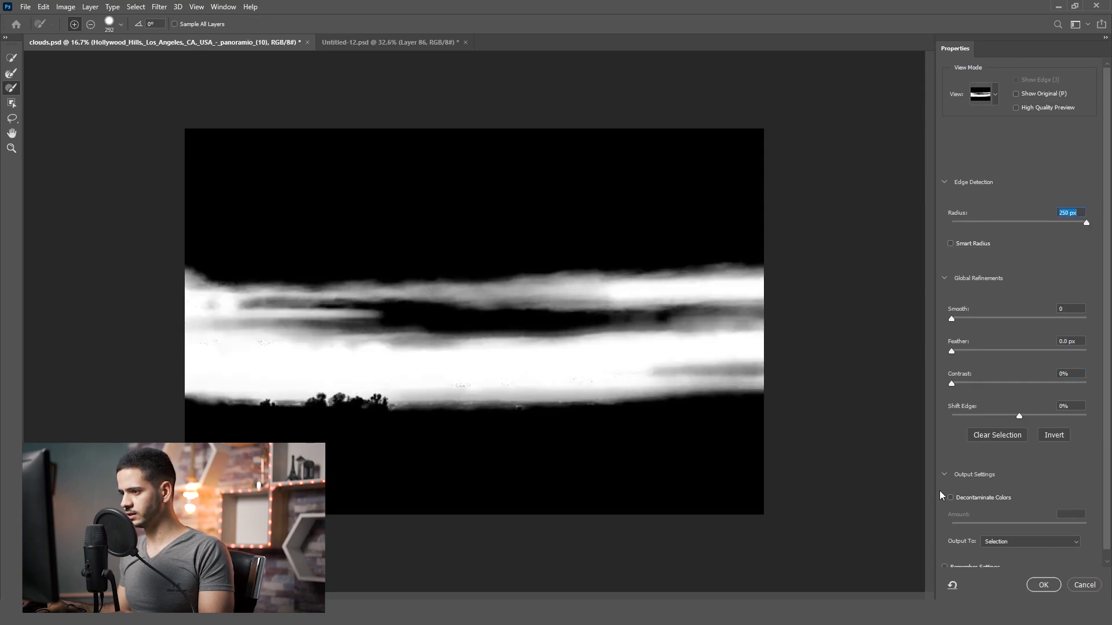
left_click(1044, 584)
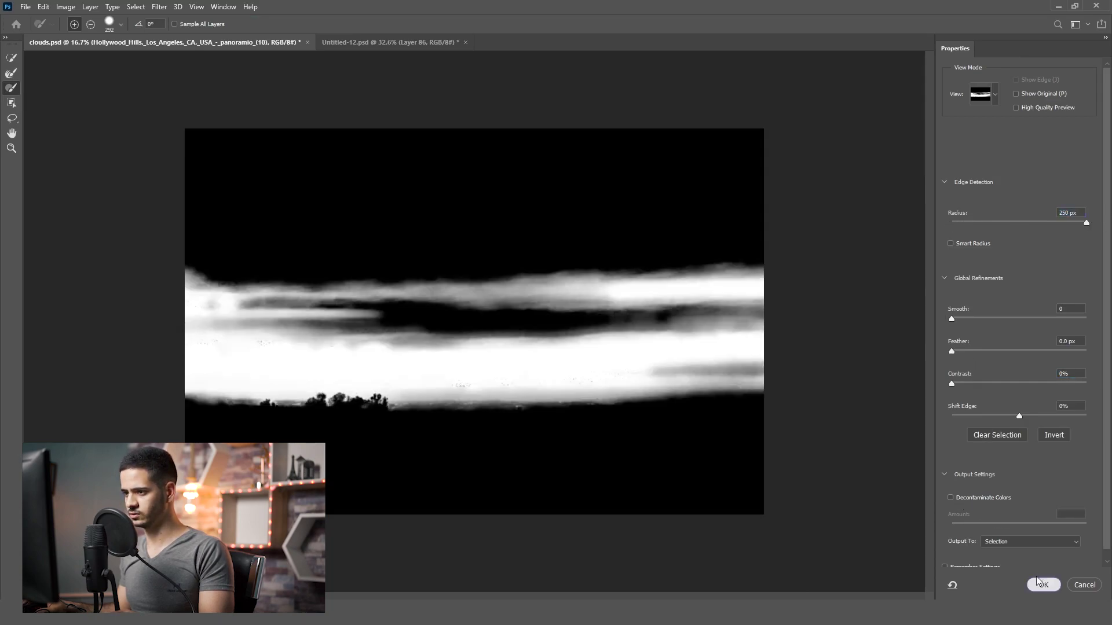
- Try to paste the copied clouds above Color Balance 43 in Untitled-12.psd
left_click(365, 41)
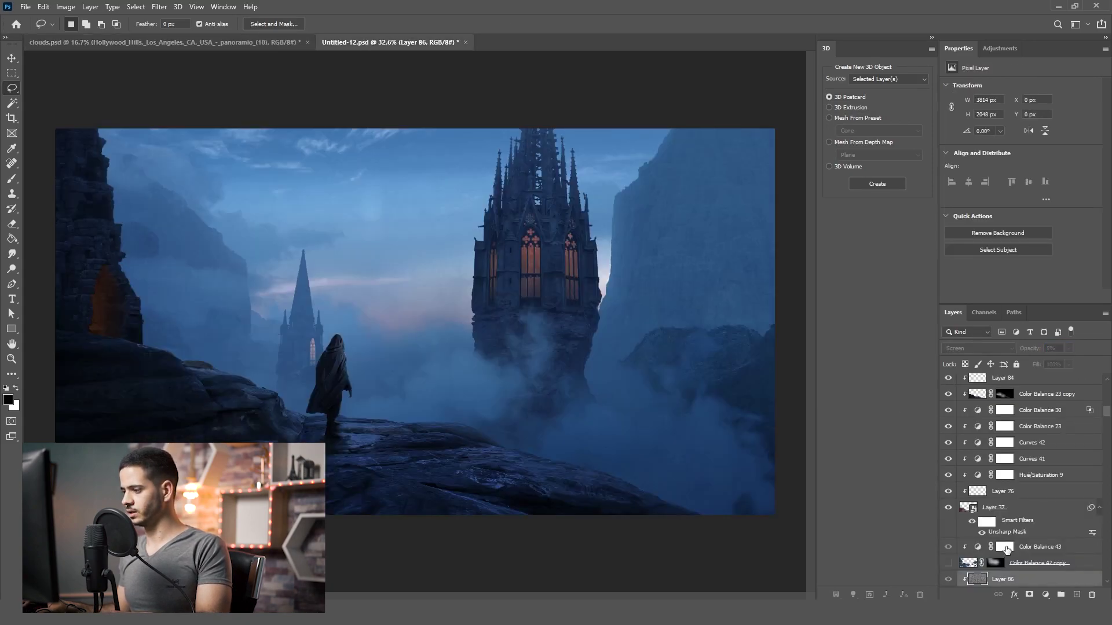
left_click(1011, 548)
key("ctrl+v")
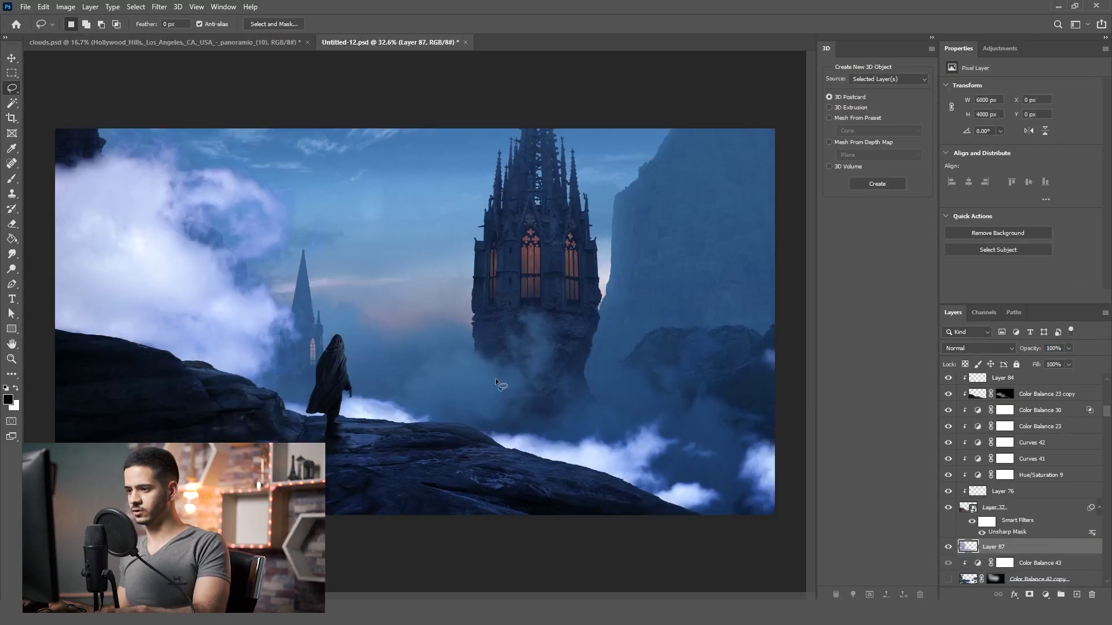
key("ctrl+z")
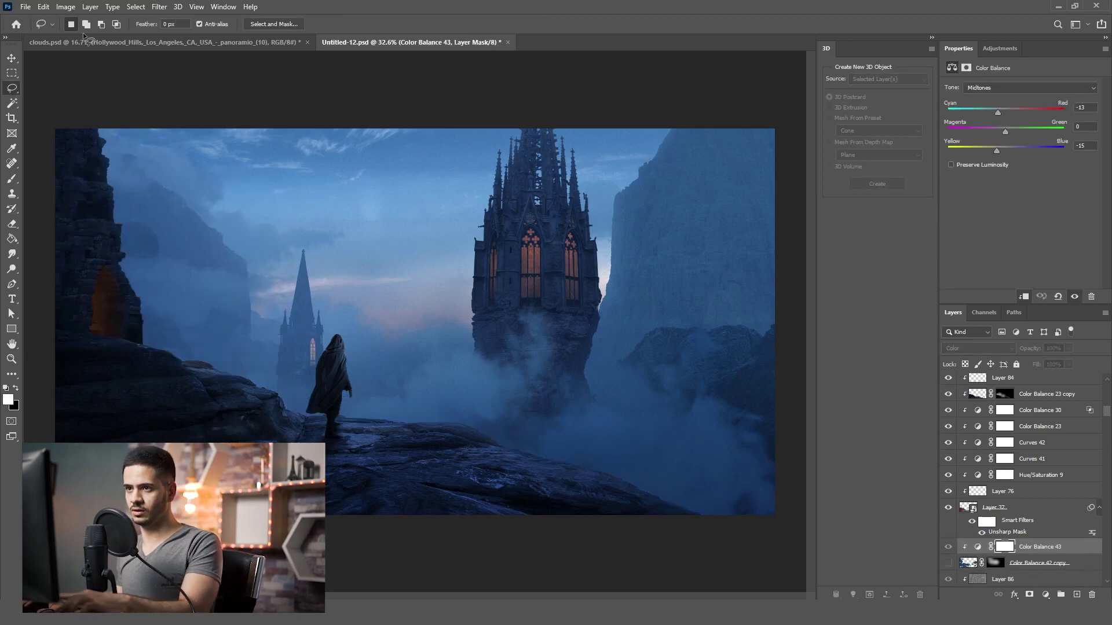
- Rasterize the Hollywood Hills layer in clouds.psd and paste its selected cloud bands into the composite above Color Balance 43
left_click(175, 44)
right_click(993, 419)
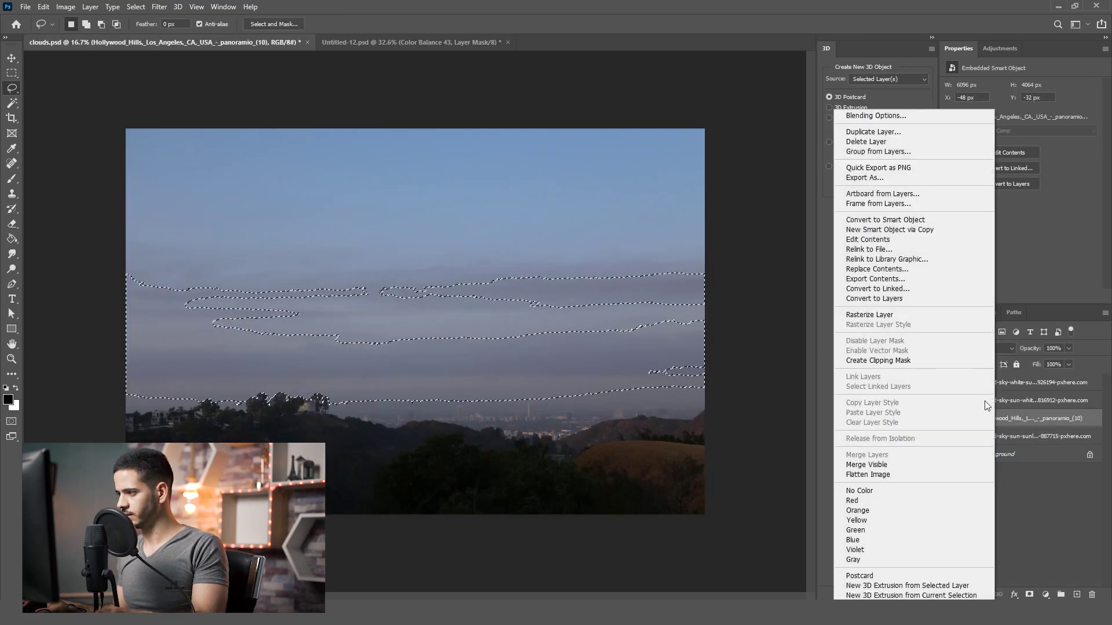
left_click(904, 316)
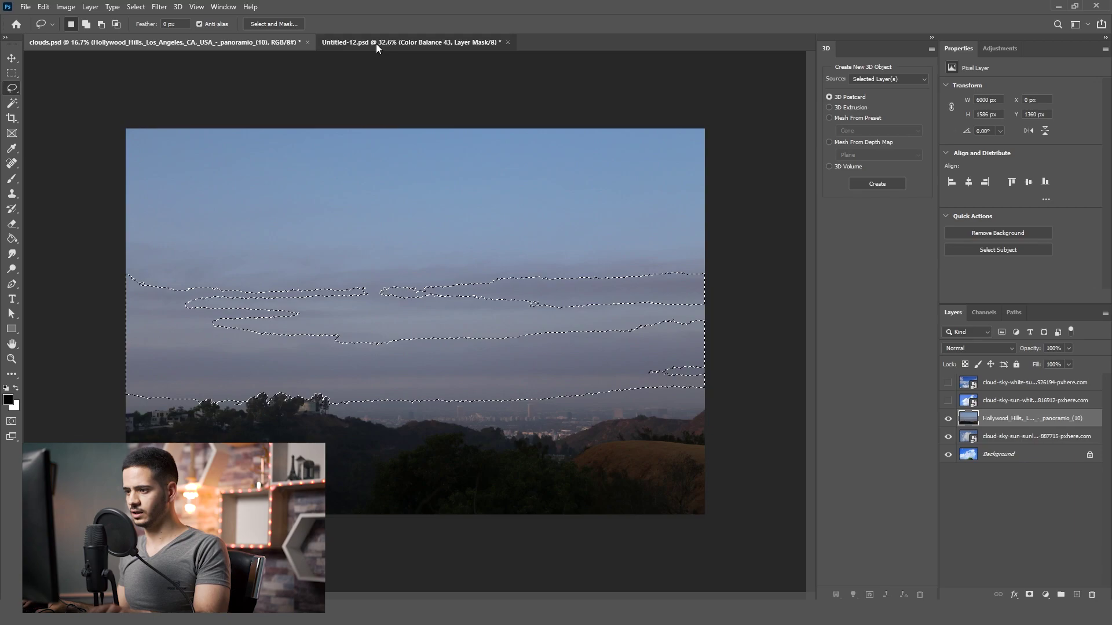
left_click(376, 44)
key("ctrl+v")
- Transform the pasted cloud bands, narrowing them to 64.88% width and placing them lower across the valley and castle
key("ctrl+t")
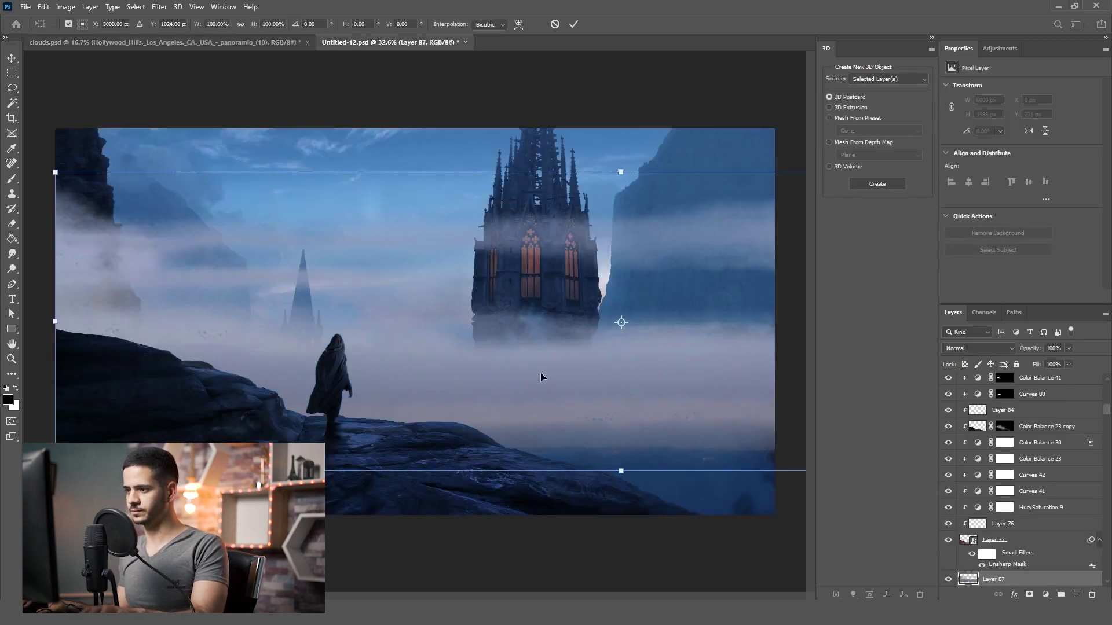
left_click_drag(512, 300, 387, 402)
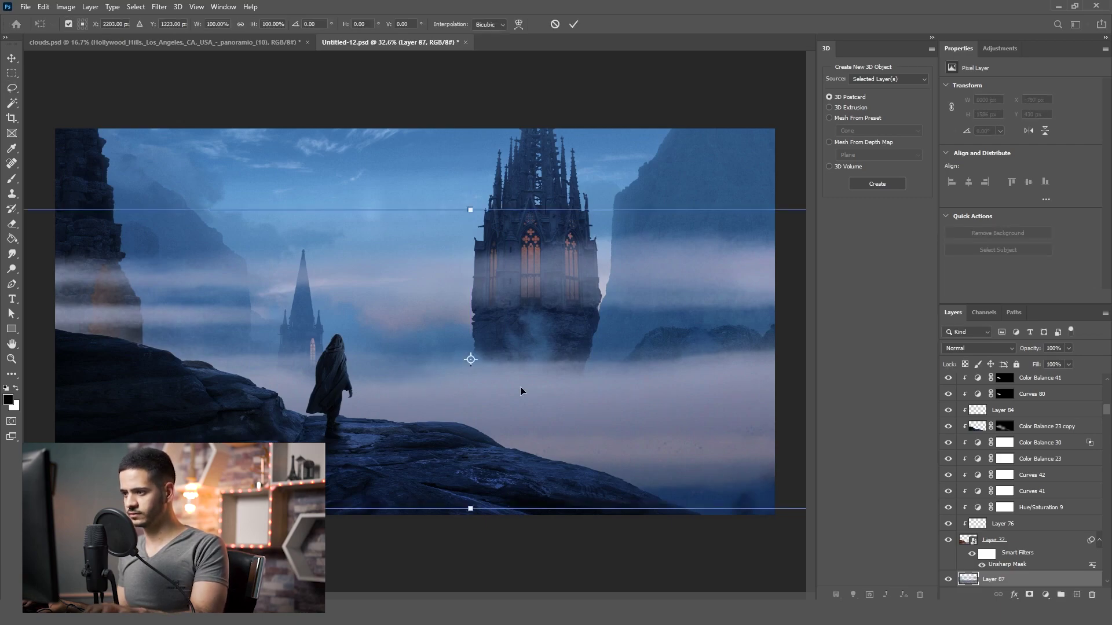
scroll(520, 391, "down", 3)
left_click_drag(127, 342, 238, 343)
left_click_drag(436, 350, 417, 370)
key("Return")
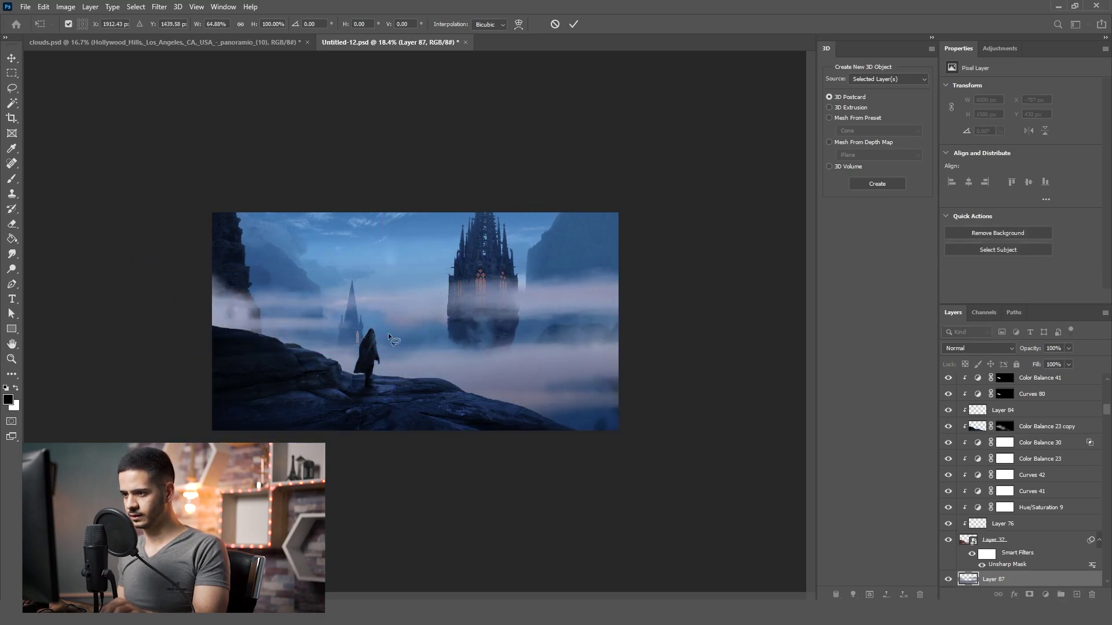
- Move the pasted cloud layer down the stack to sit between Layer 75 and Layer 9 copy 10
key("l")
scroll(374, 348, "up", 2)
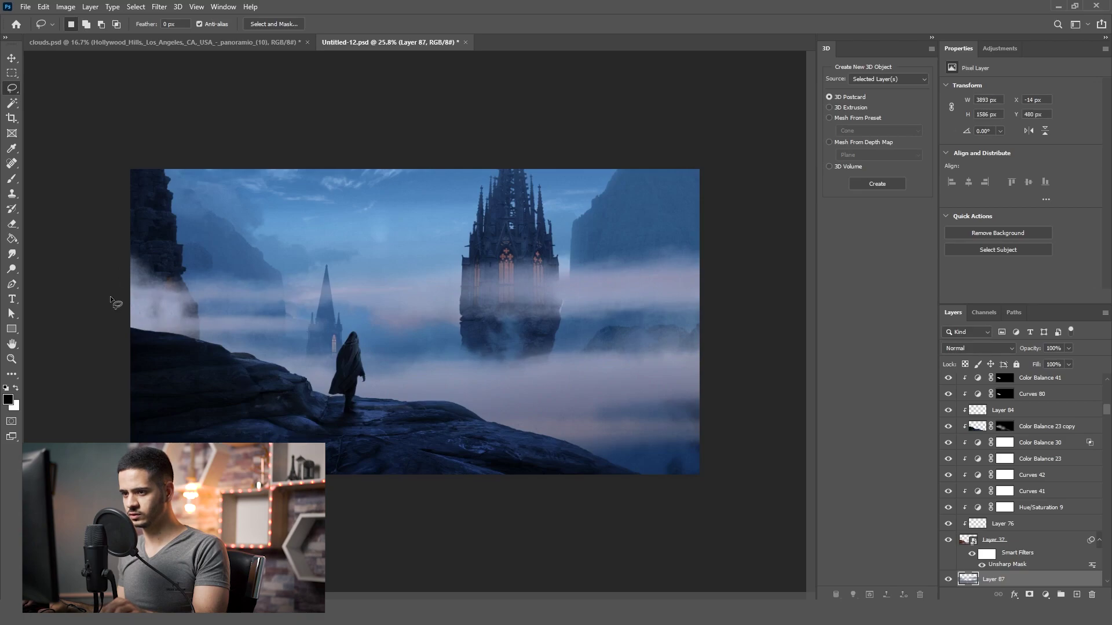
scroll(222, 313, "up", 1)
scroll(1013, 492, "down", 4)
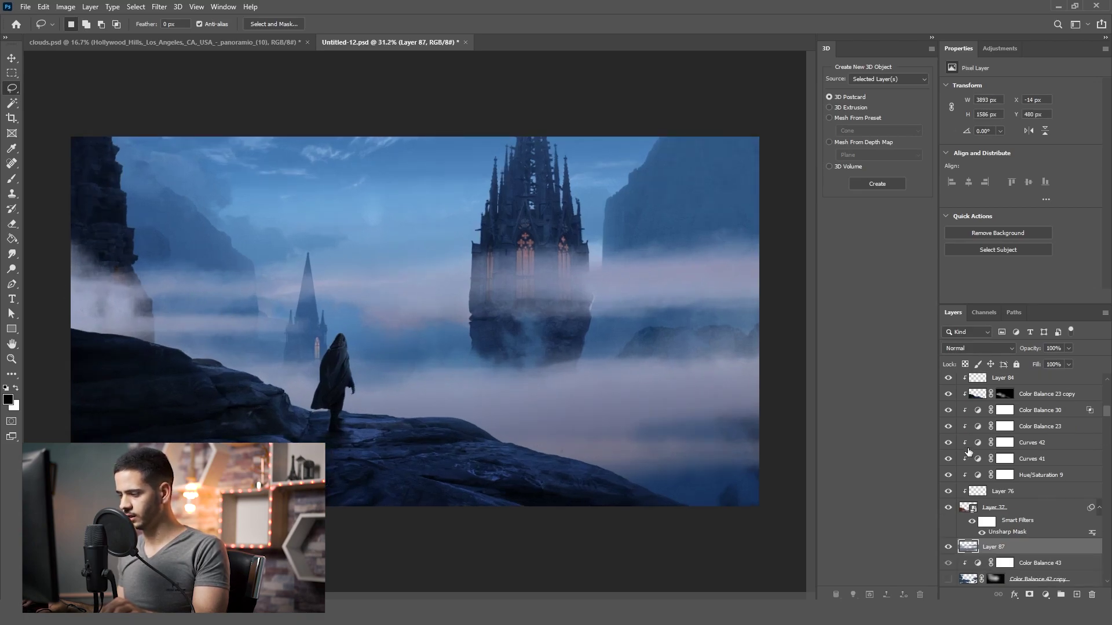
left_click_drag(991, 465, 1027, 558)
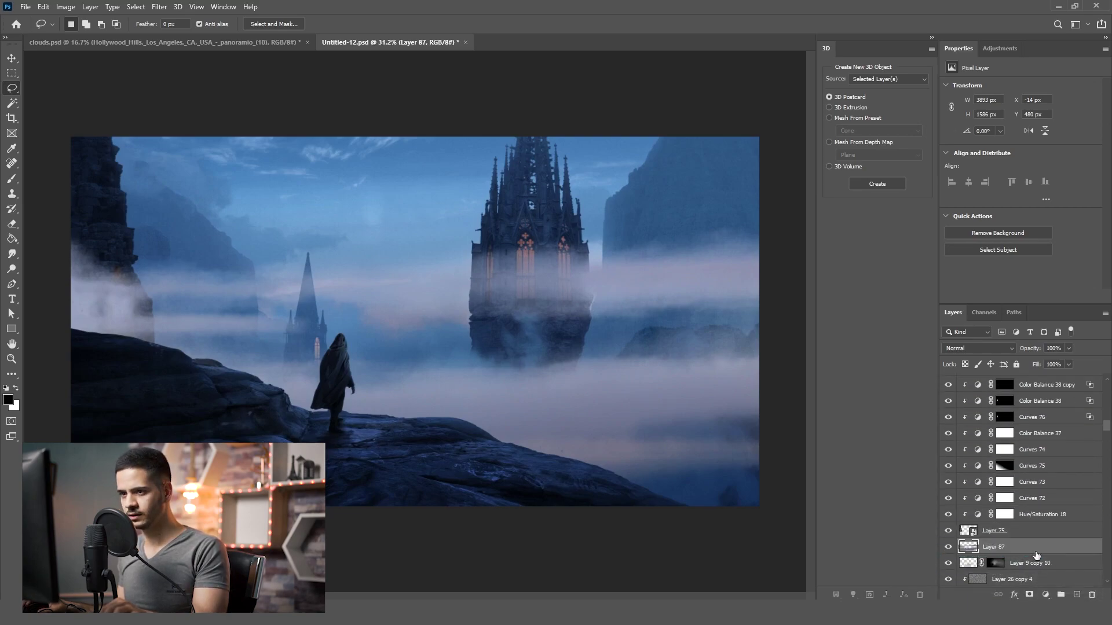
- Desaturate the pasted cloud layer completely with Hue/Saturation at a saturation of -100
right_click(1000, 547)
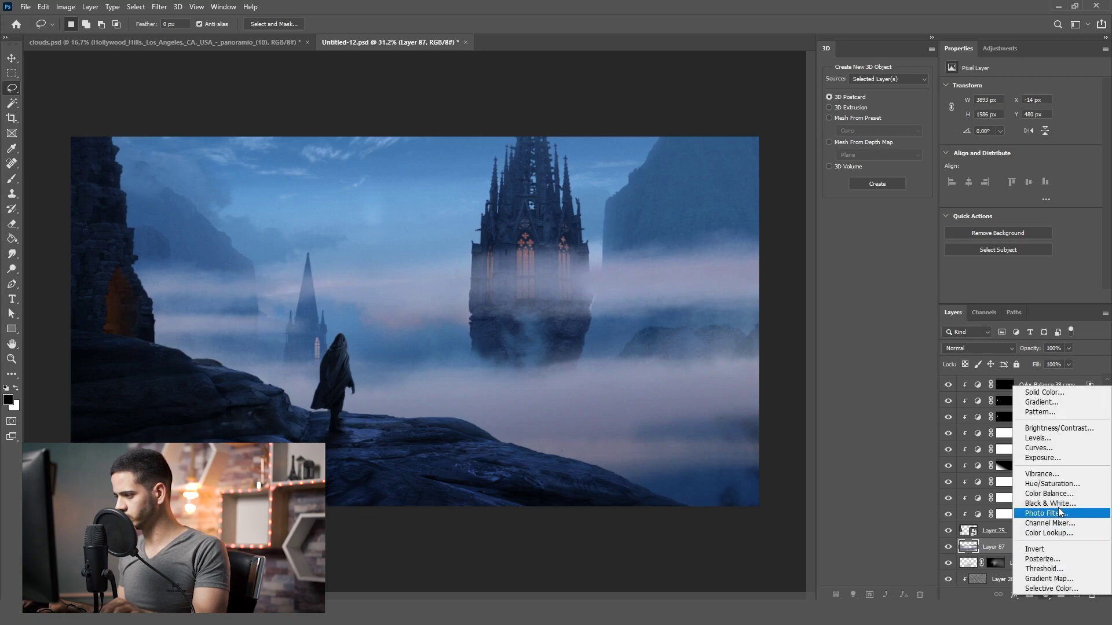
left_click(1000, 547)
key("ctrl+u")
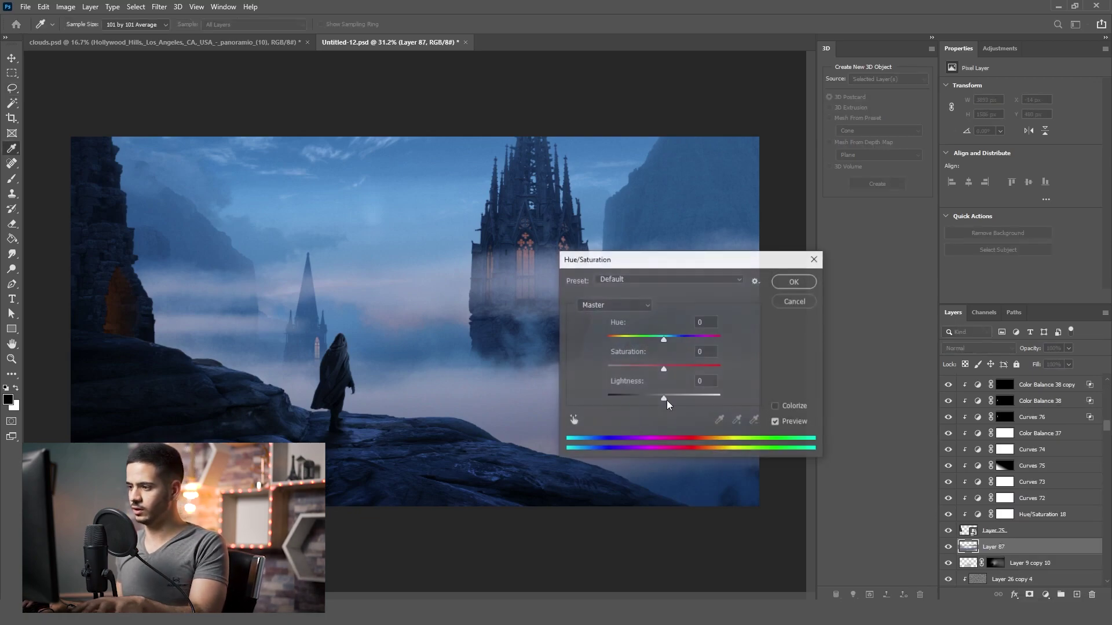
left_click_drag(596, 374, 589, 370)
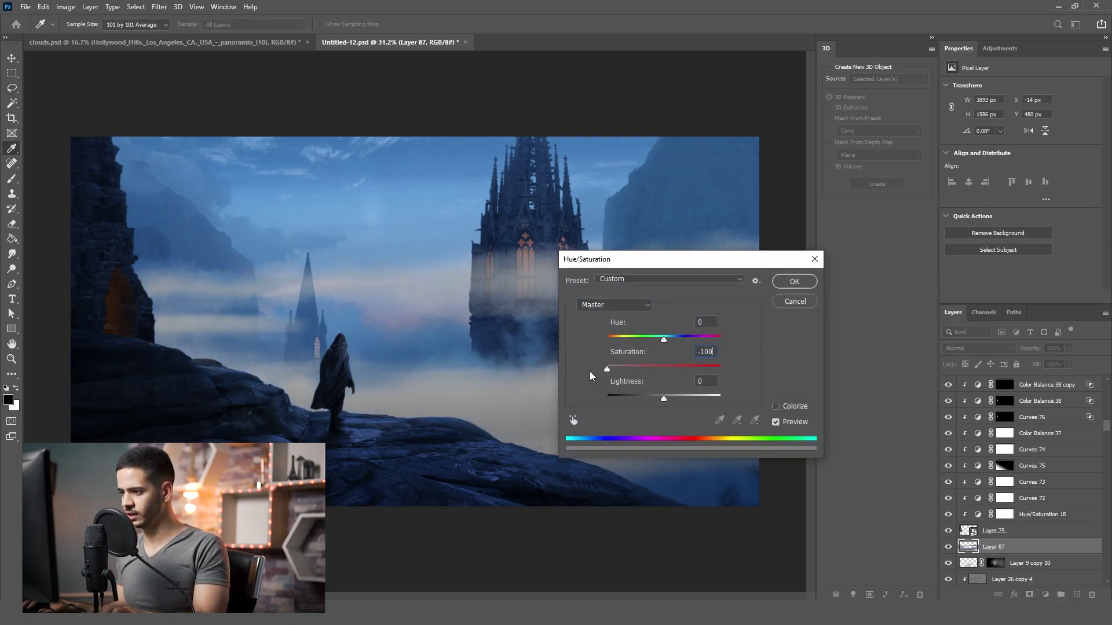
key("Return")
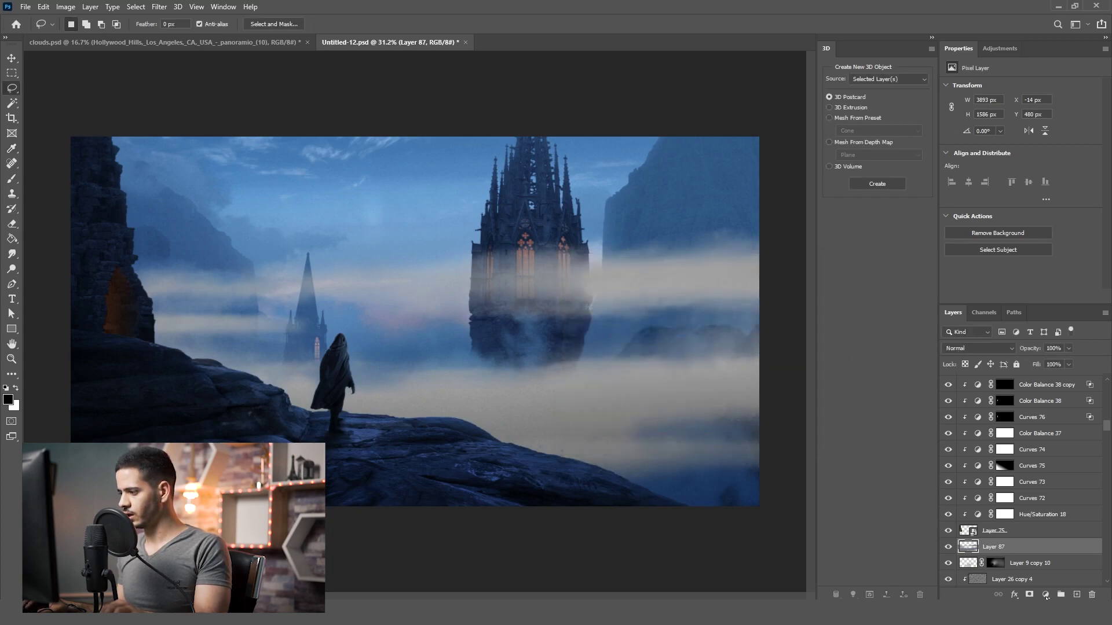
- Add a Curves adjustment layer clipped to the desaturated cloud layer
left_click(1045, 596)
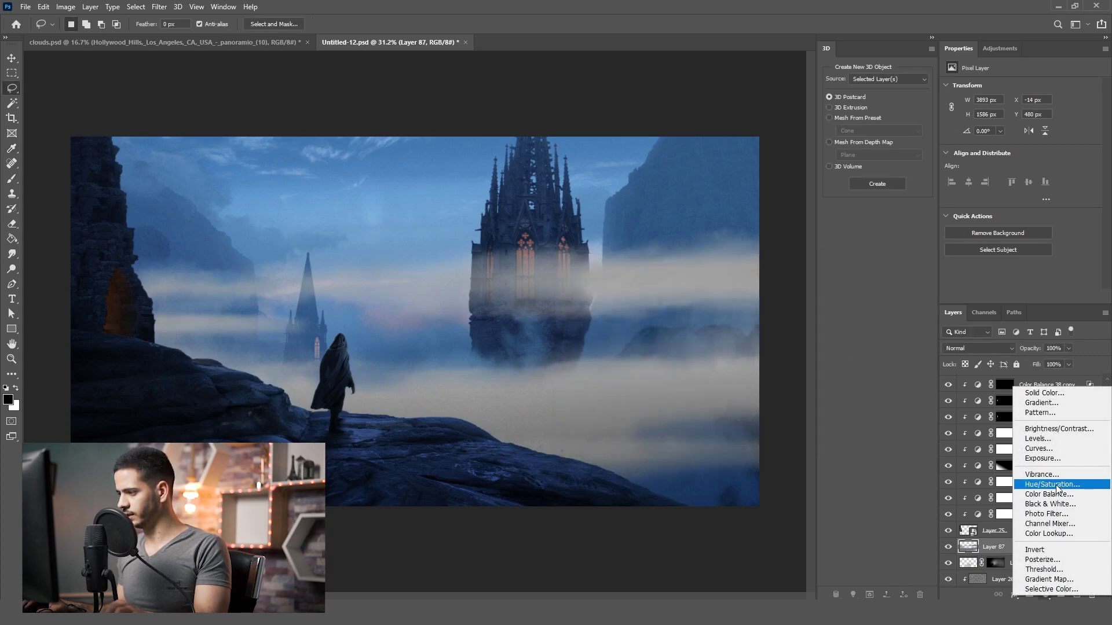
left_click(1039, 448)
left_click_drag(1036, 557, 1063, 505)
key("ctrl+alt+g")
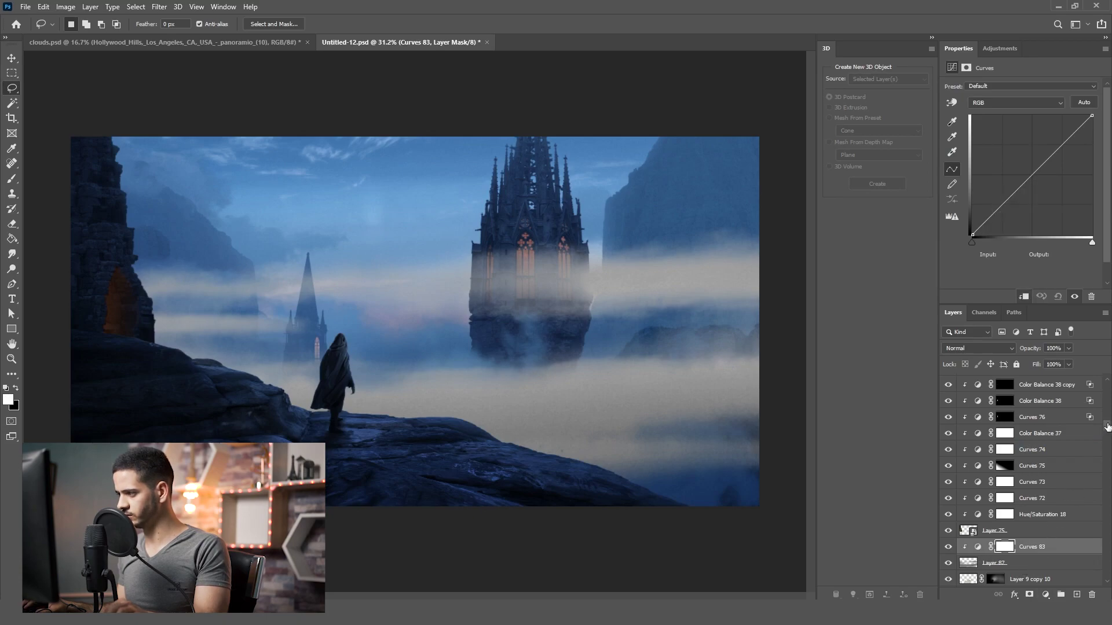
- Lower the clouds' Curves white point output to 144, judging the luminosity with the Hue/Saturation 1 grayscale layer and the Navigator
left_click_drag(1106, 427, 1106, 387)
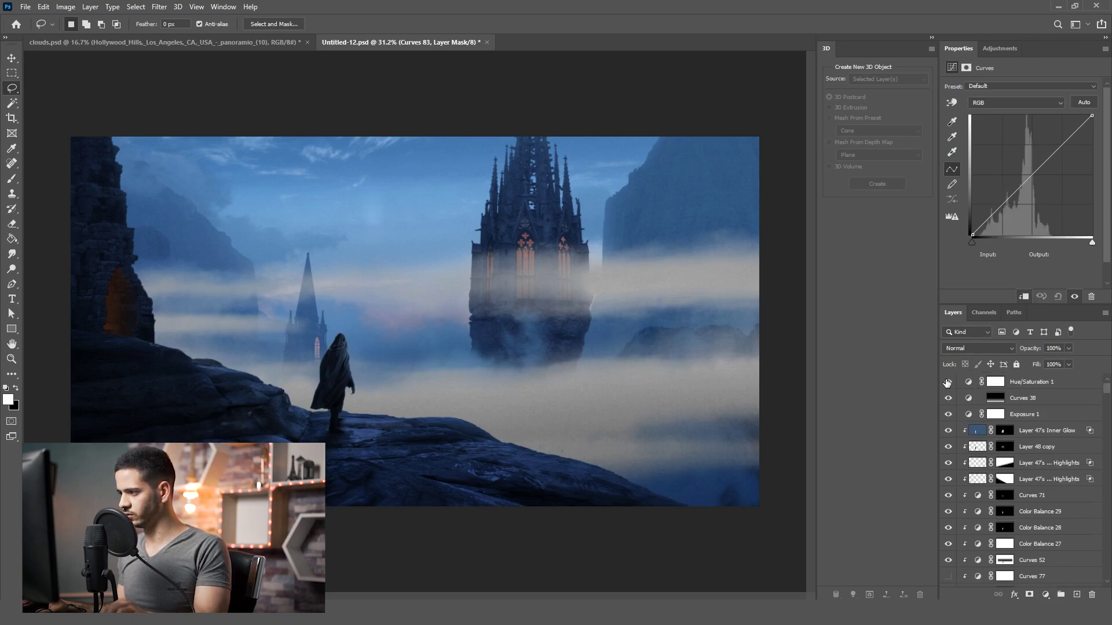
left_click(223, 7)
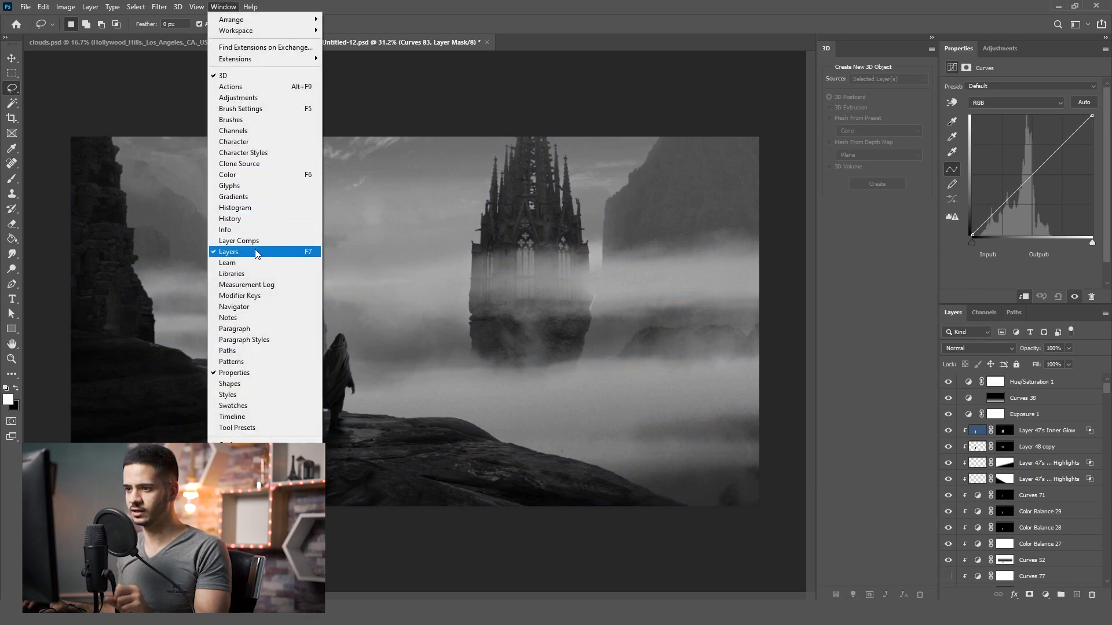
left_click(259, 307)
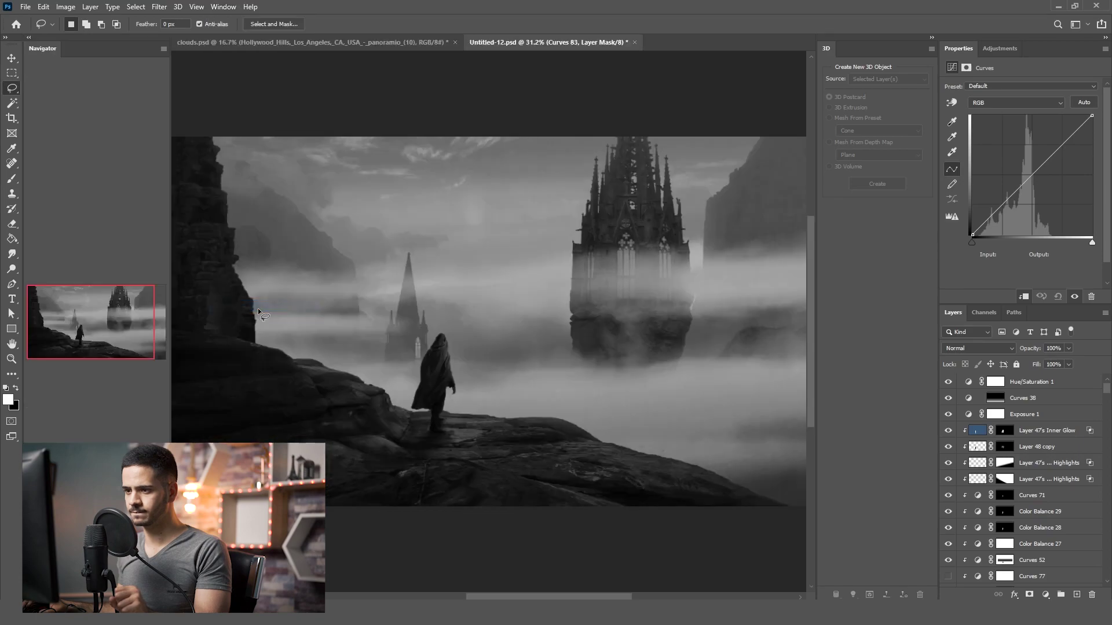
left_click_drag(1094, 120, 1088, 172)
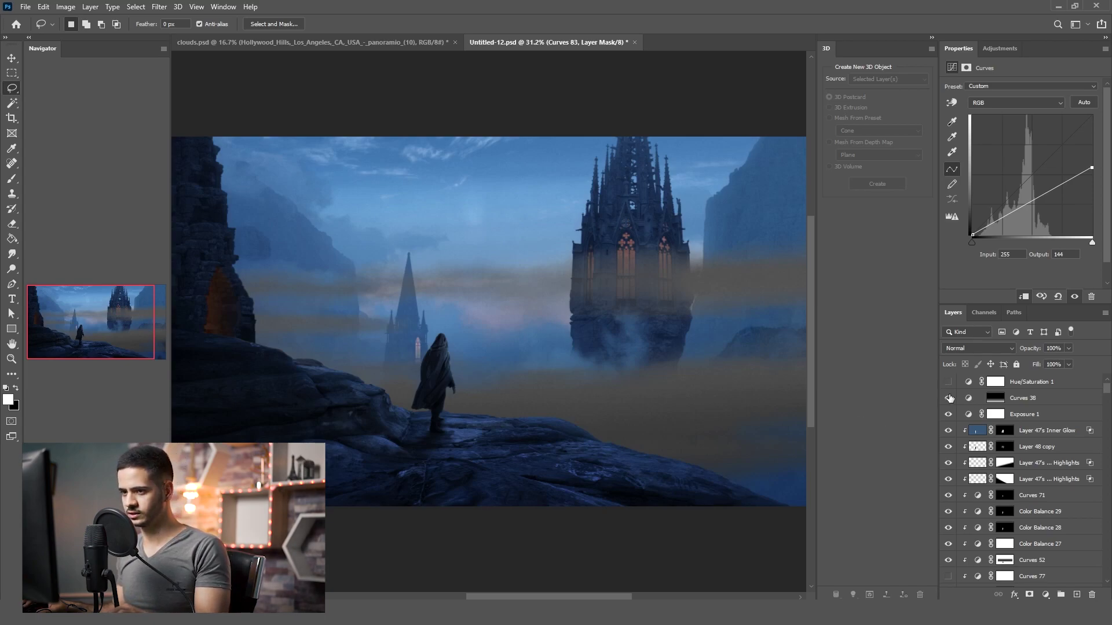
- Add a Color Balance adjustment layer above Curves 83, clipped to the desaturated cloud layer
scroll(1058, 508, "down", 10)
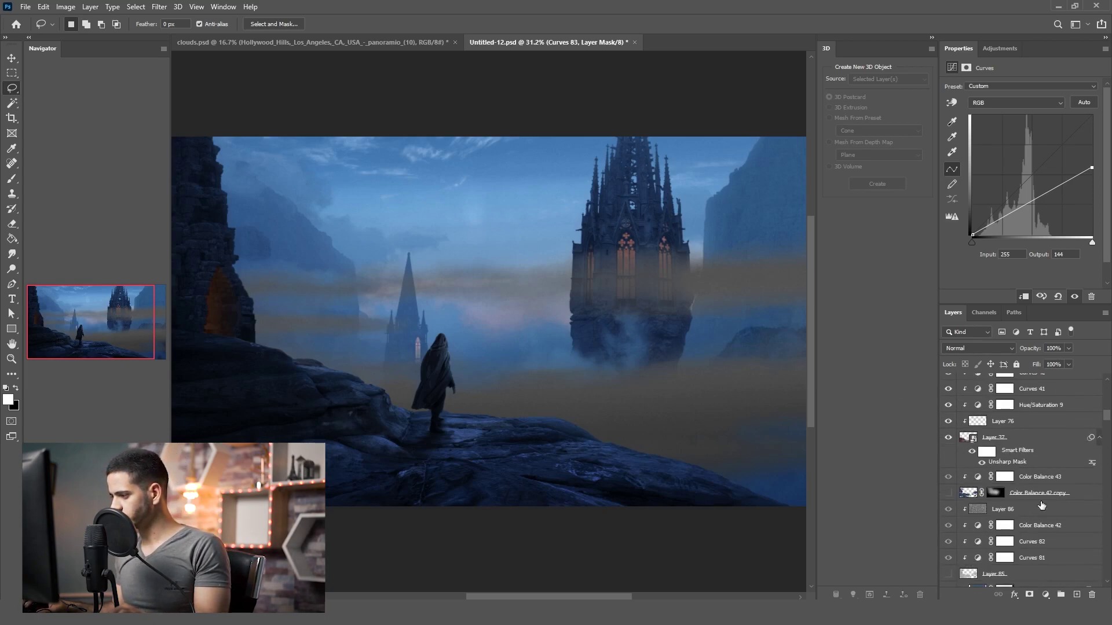
scroll(1041, 505, "down", 5)
left_click(1045, 594)
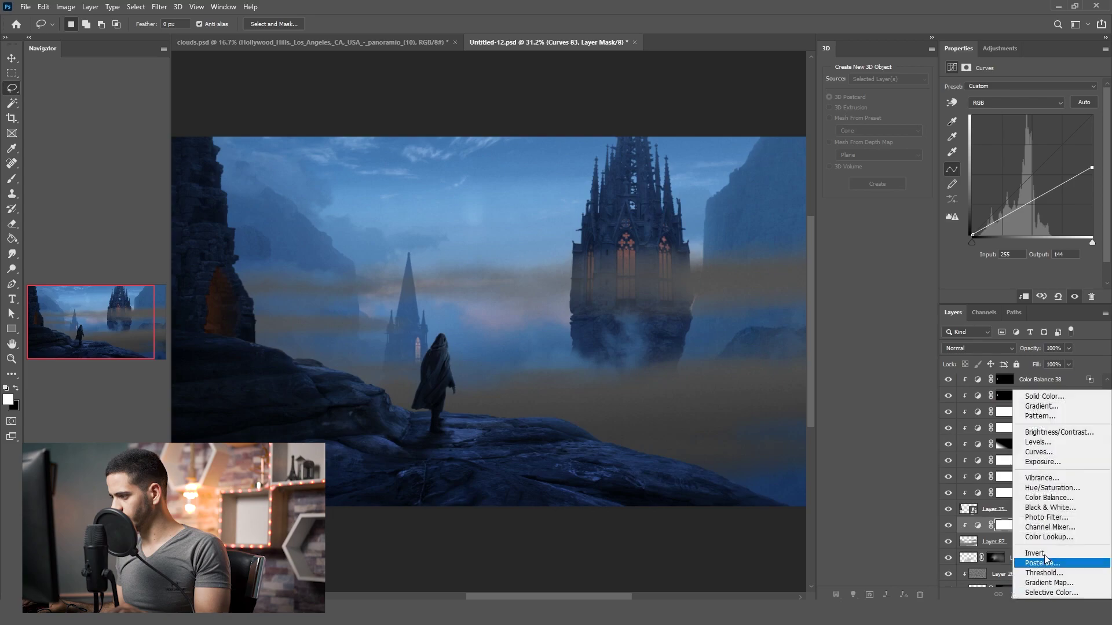
left_click(1062, 499)
left_click(1038, 529, "alt")
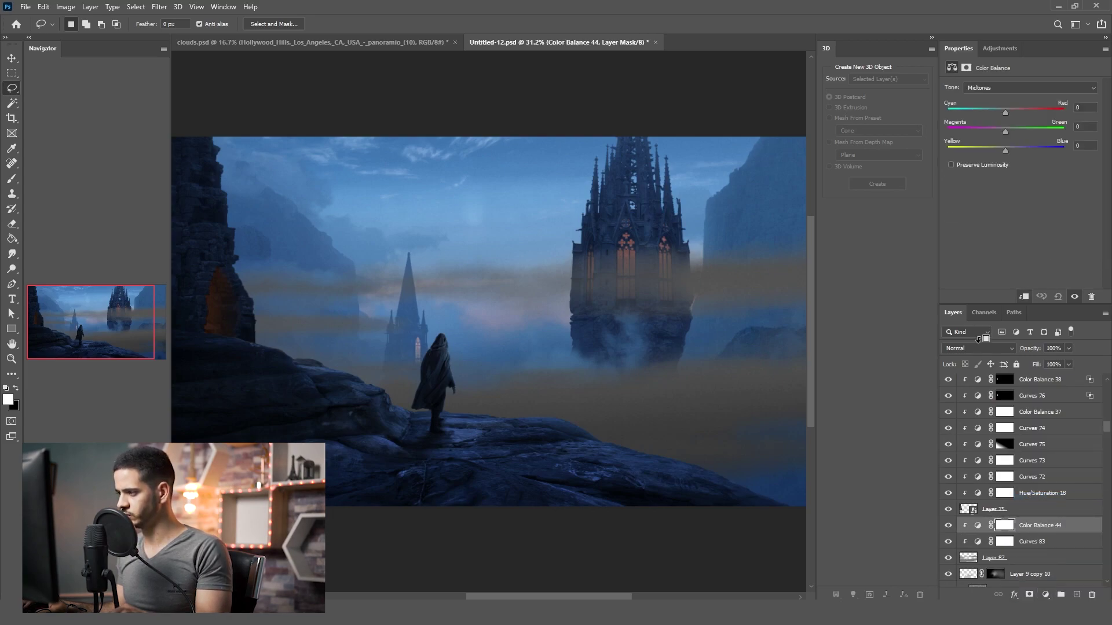
- Set the Color Balance layer's blend mode to Color and its midtones to Cyan-Red -54 and Yellow-Blue +54
left_click(979, 348)
left_click(978, 585)
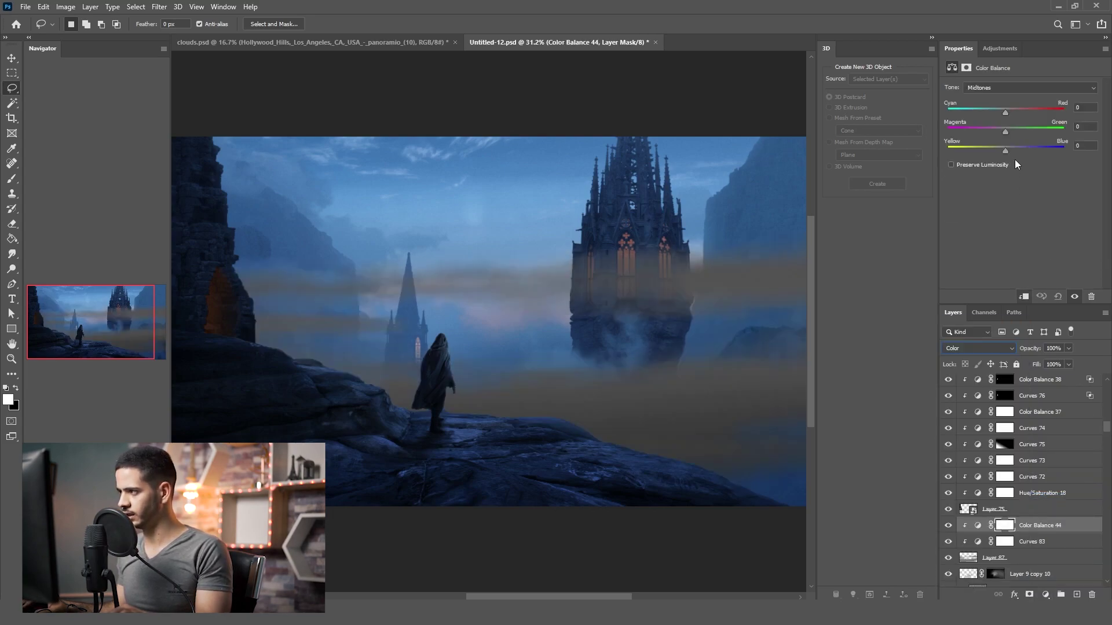
left_click_drag(1013, 150, 1023, 151)
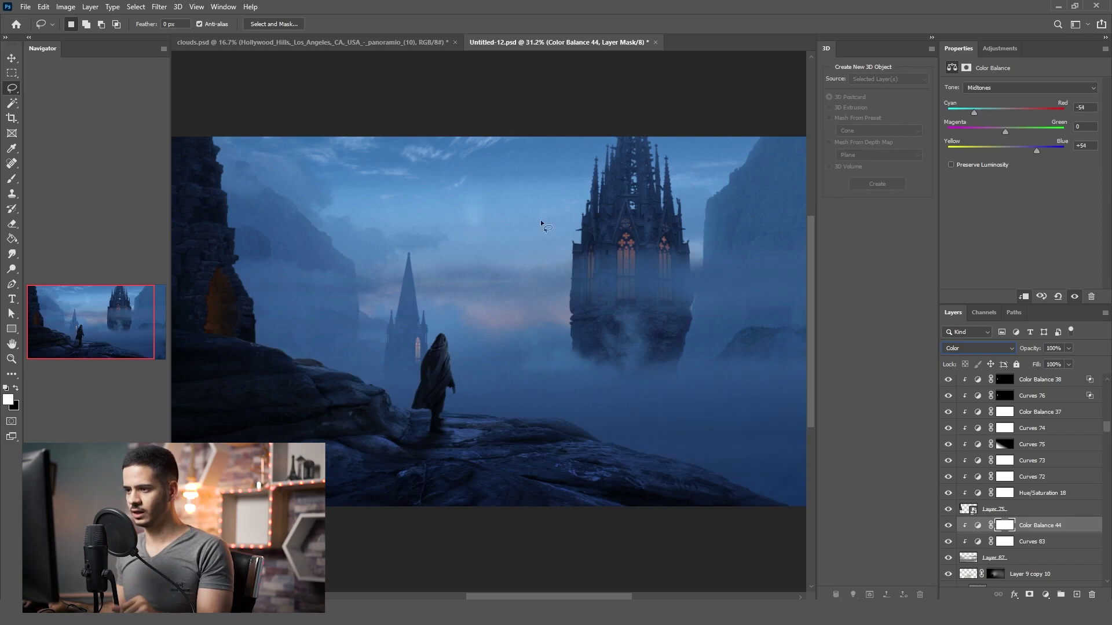
- Close the Navigator panel
left_click(165, 50)
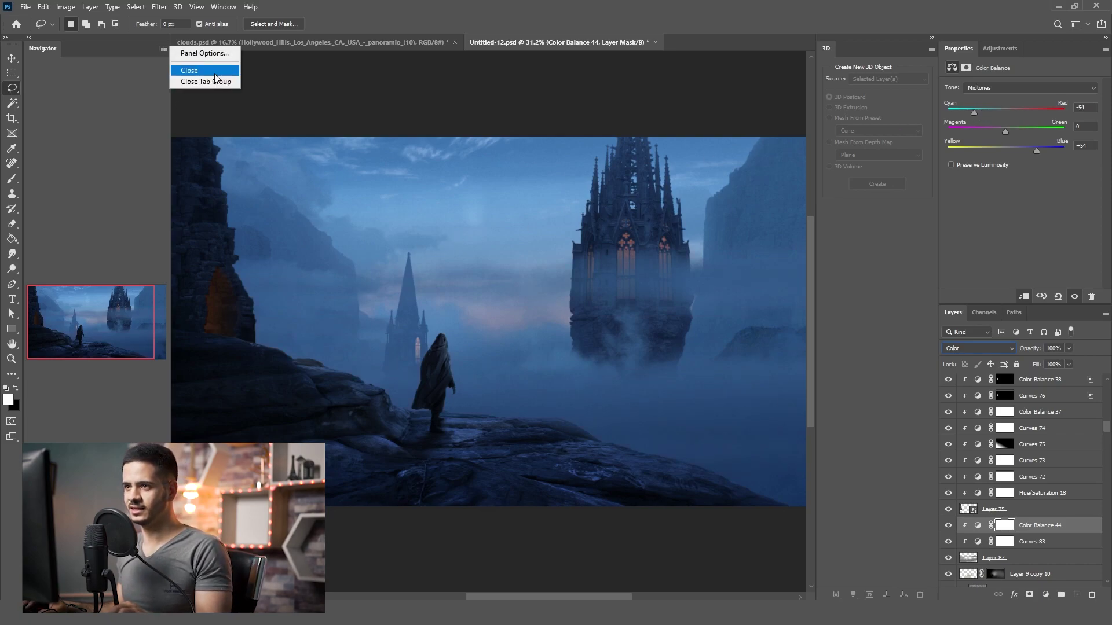
left_click(214, 71)
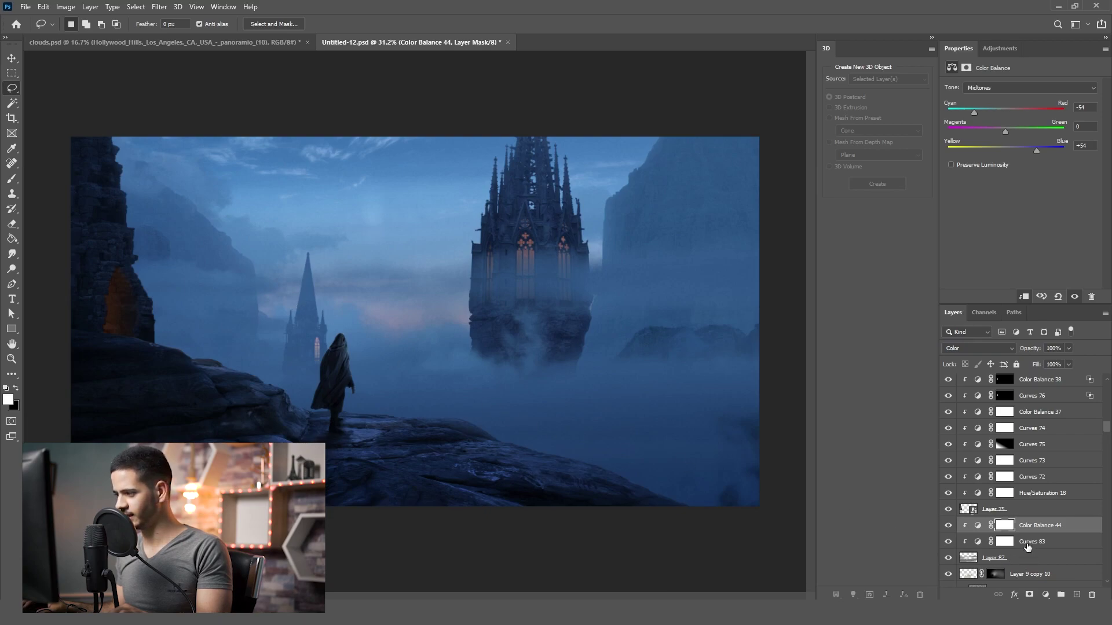
- Copy Layer 86 down the stack to just above Color Balance 44, clipped to the cloud layer
scroll(1027, 547, "up", 4)
left_click(1045, 445)
left_click_drag(1045, 445, 1039, 540)
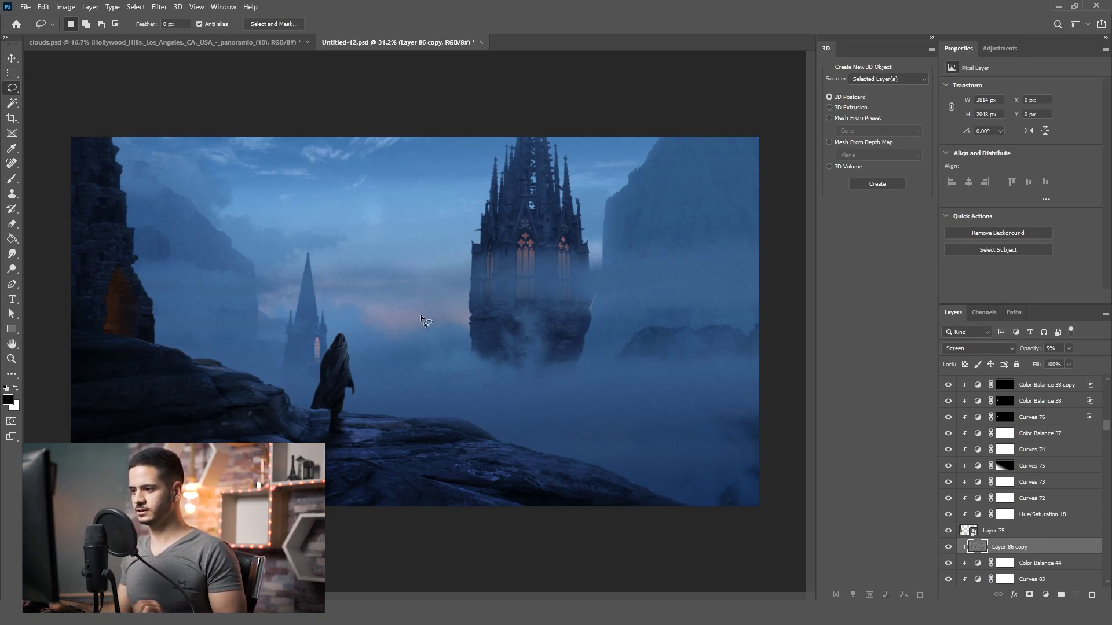
- Duplicate the cloud layer together with its clipped Curves, Color Balance and Layer 86 copy layers, and merge the duplicates into one layer
scroll(984, 551, "down", 3)
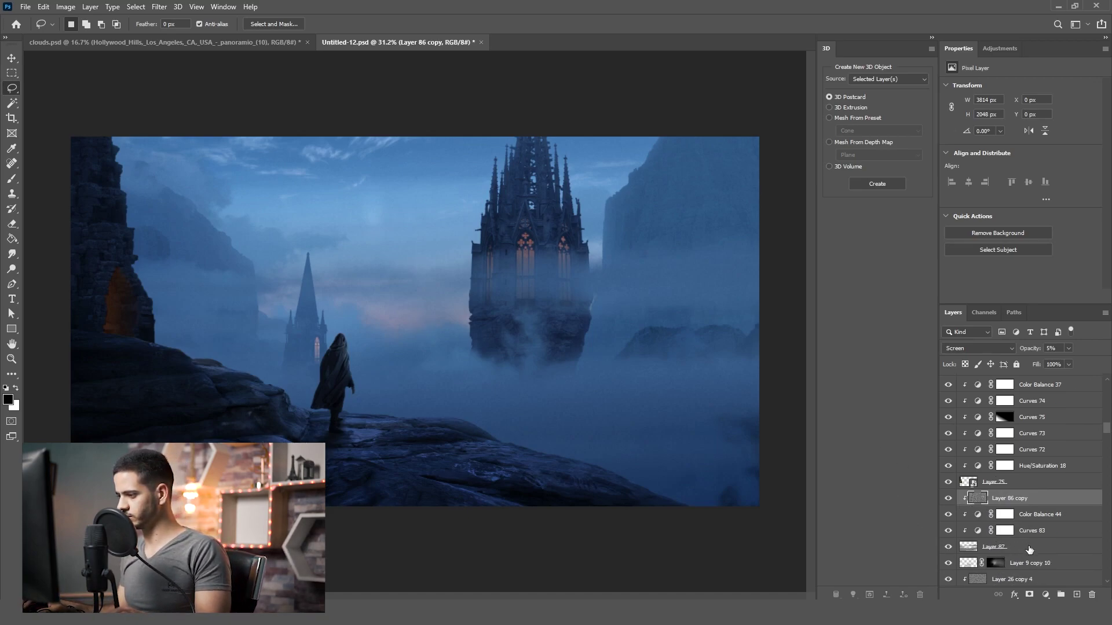
left_click(1030, 549, "shift")
key("ctrl+j")
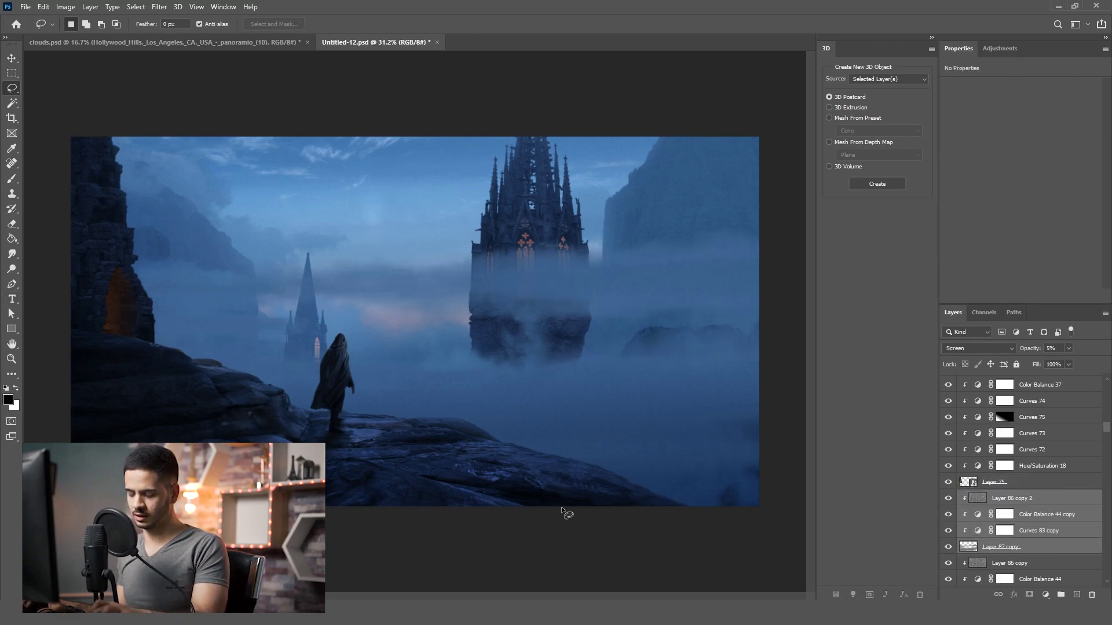
key("ctrl+e")
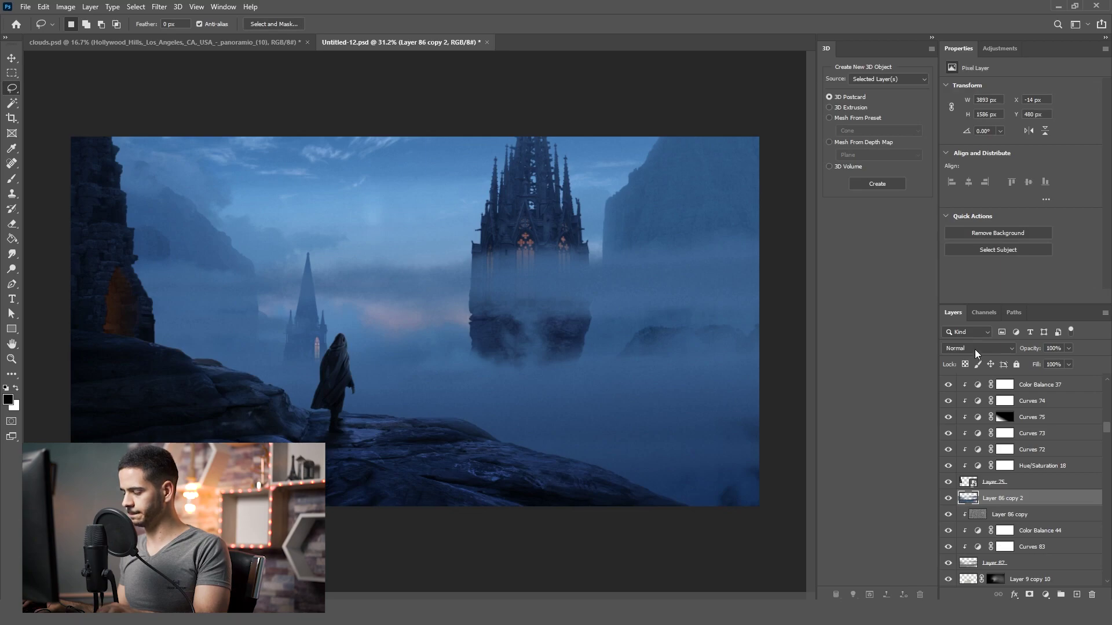
- Set the merged cloud layer's blend mode to Screen and hide it behind an inverted, black layer mask
left_click(975, 349)
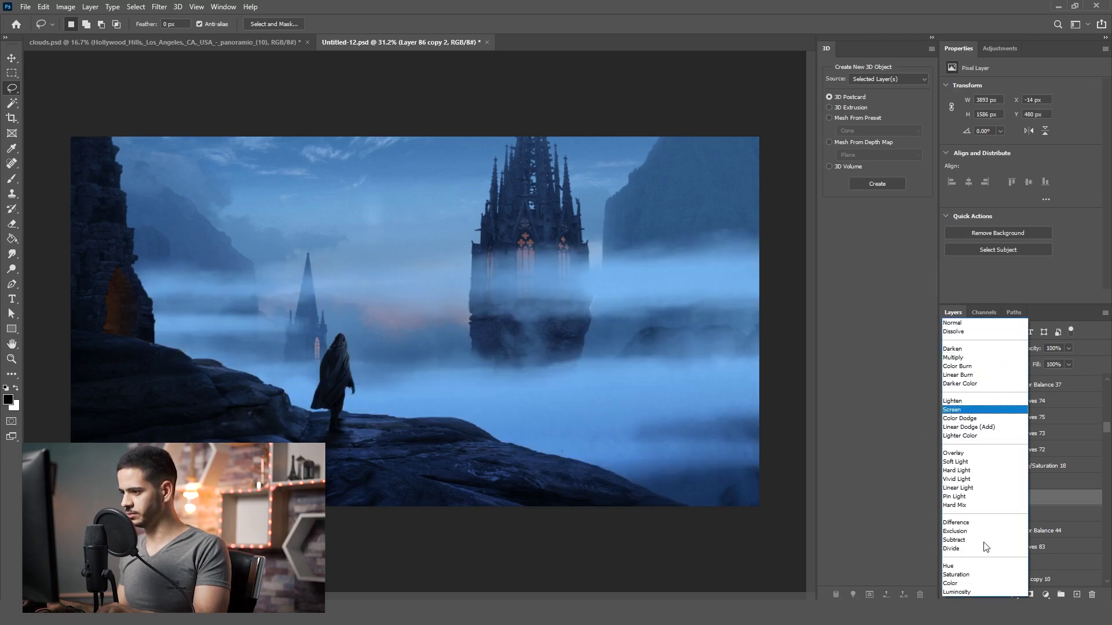
key("Return")
left_click(1029, 595)
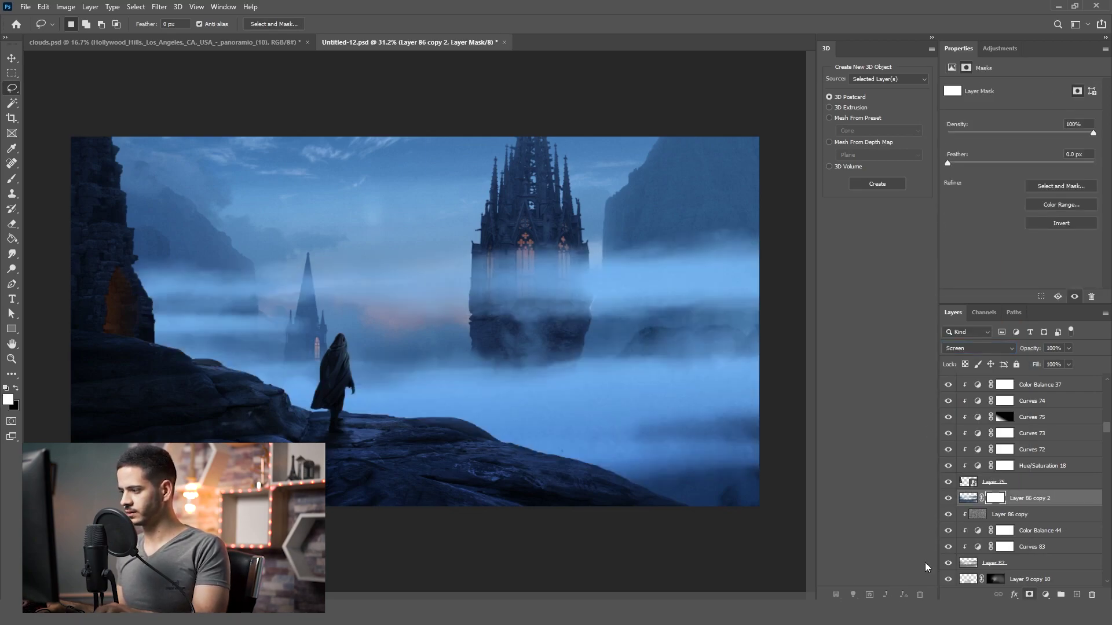
left_click(12, 180)
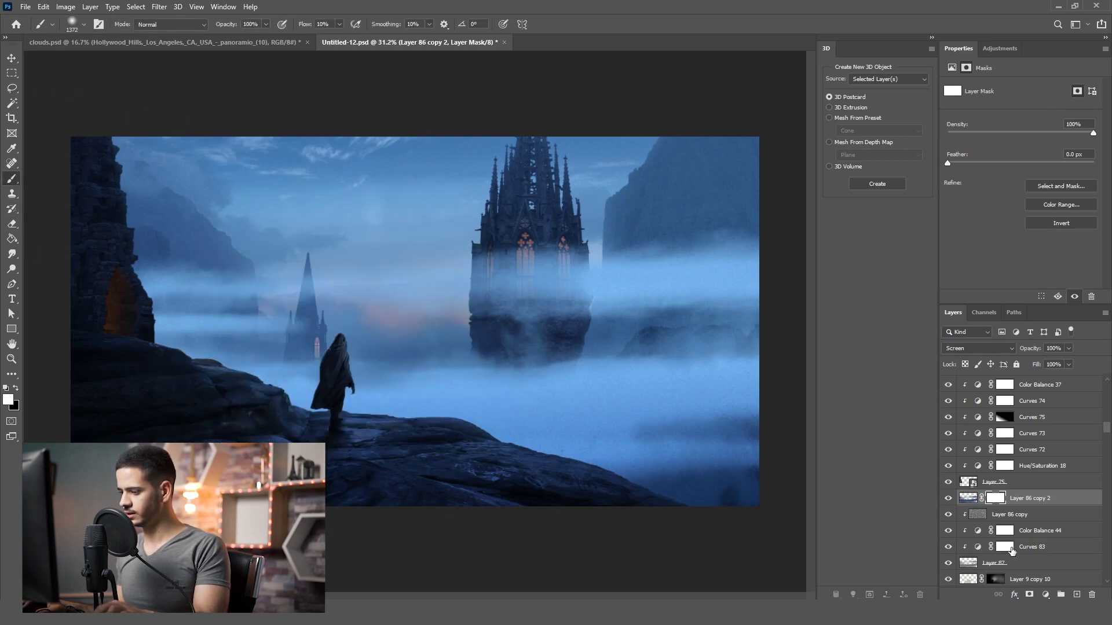
key("ctrl+i")
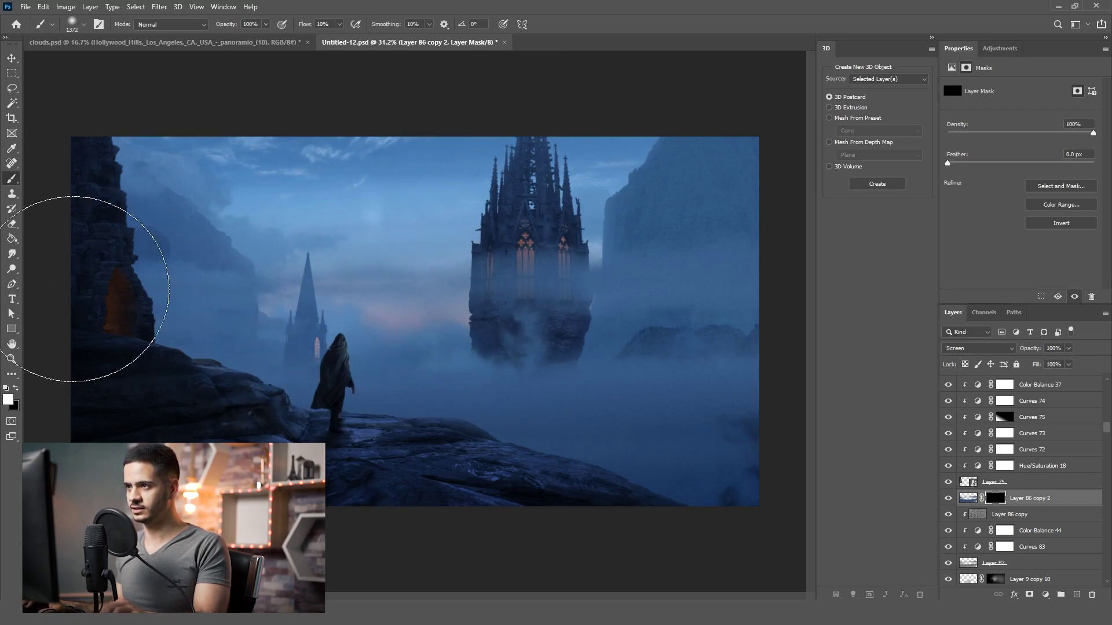
- Paint white on the mask with a large soft brush at 10% flow to reveal brighter fog around the castle's base
left_click_drag(492, 289, 863, 311)
left_click_drag(578, 290, 505, 291)
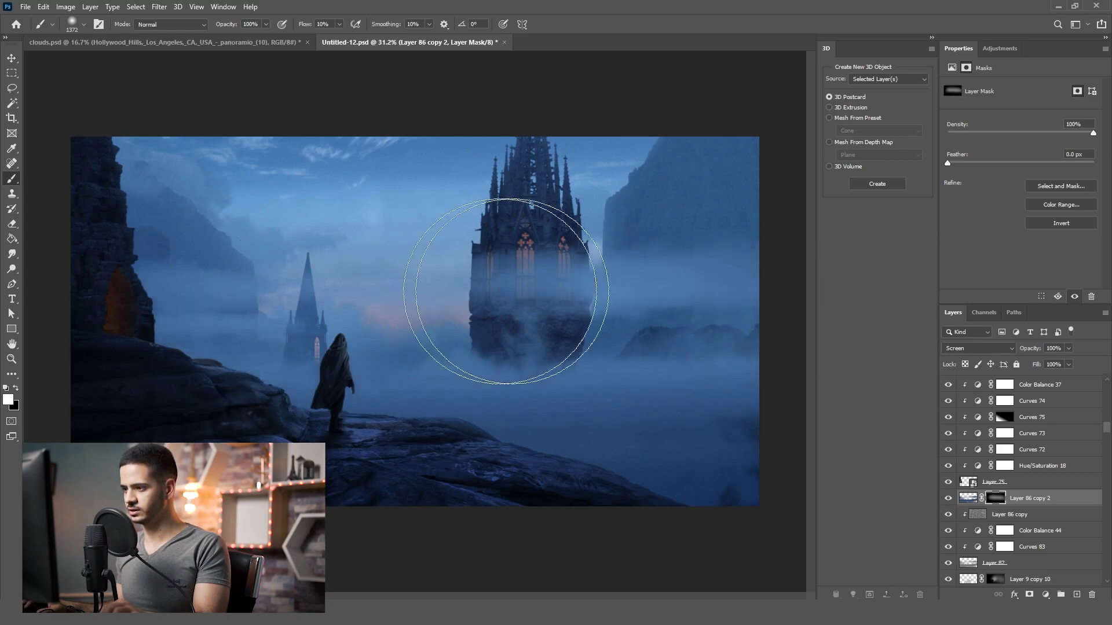
right_click(521, 348, "alt")
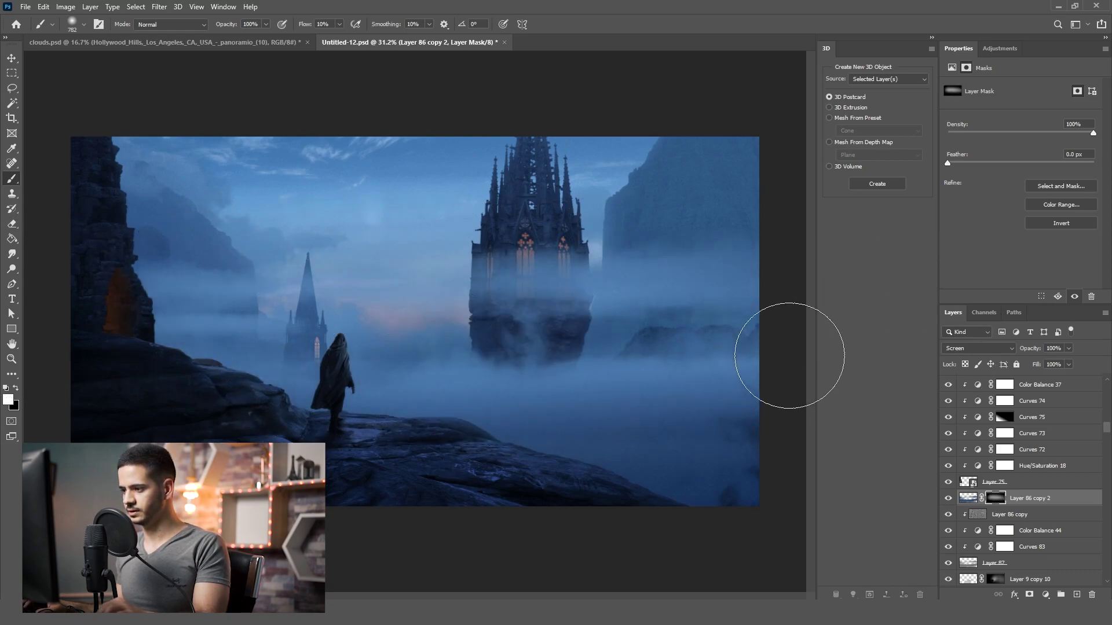
- Paint black on the mask with a large soft brush to reduce the bright fog below and beside the castle
right_click(543, 361, "alt")
key("x")
left_click_drag(530, 404, 472, 459)
mouse_move(669, 270)
left_mouse_down()
mouse_move(236, 293)
mouse_move(503, 273)
mouse_move(559, 417)
mouse_move(564, 332)
left_mouse_up()
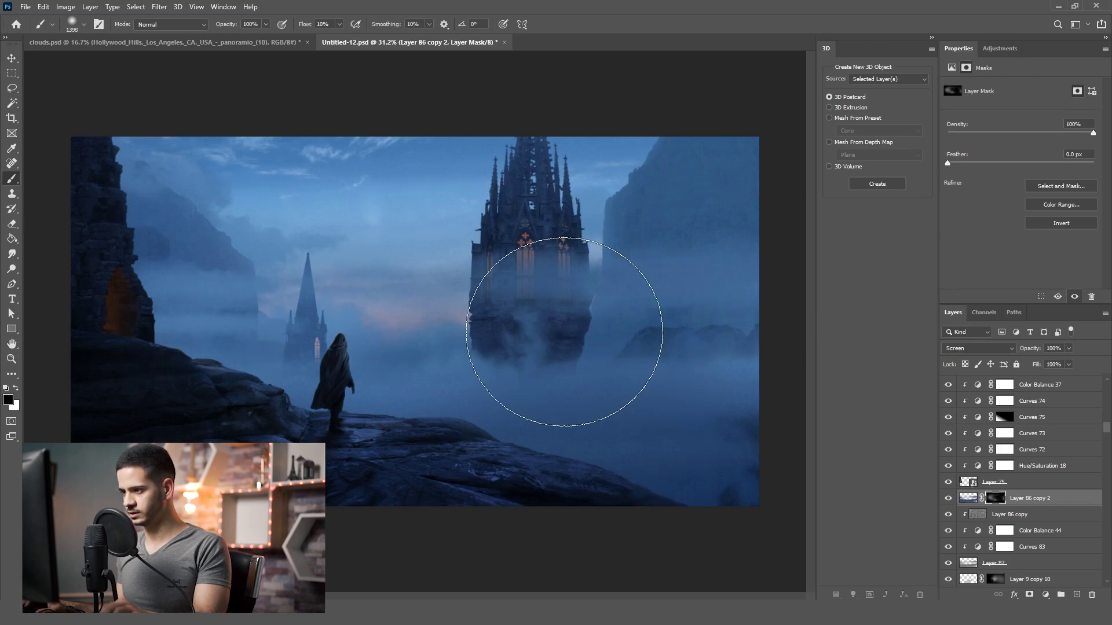
right_click(565, 332, "alt")
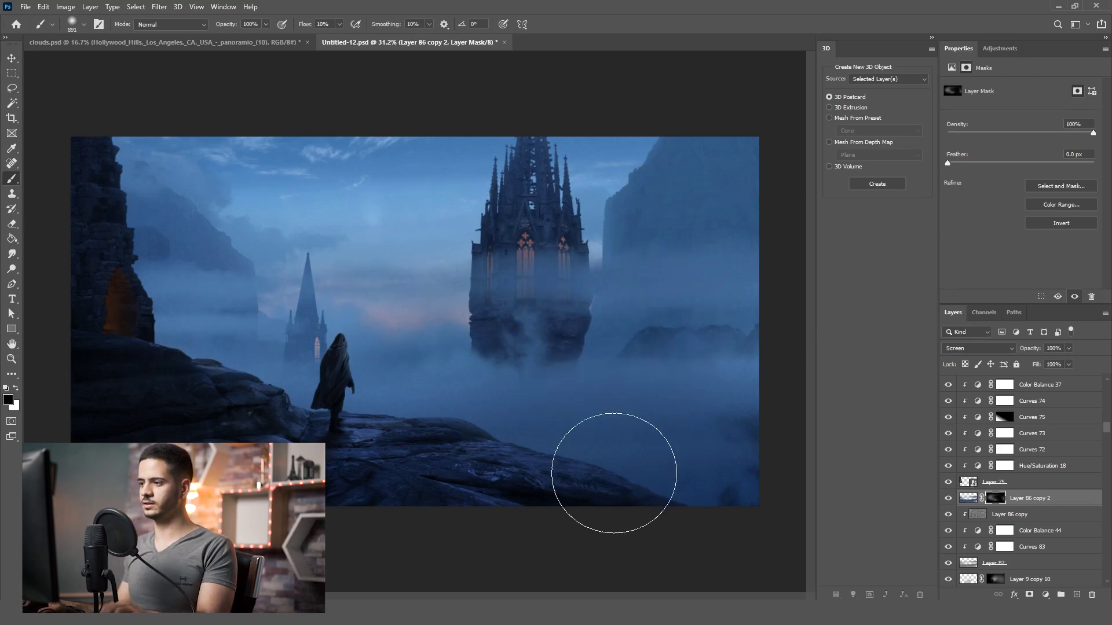